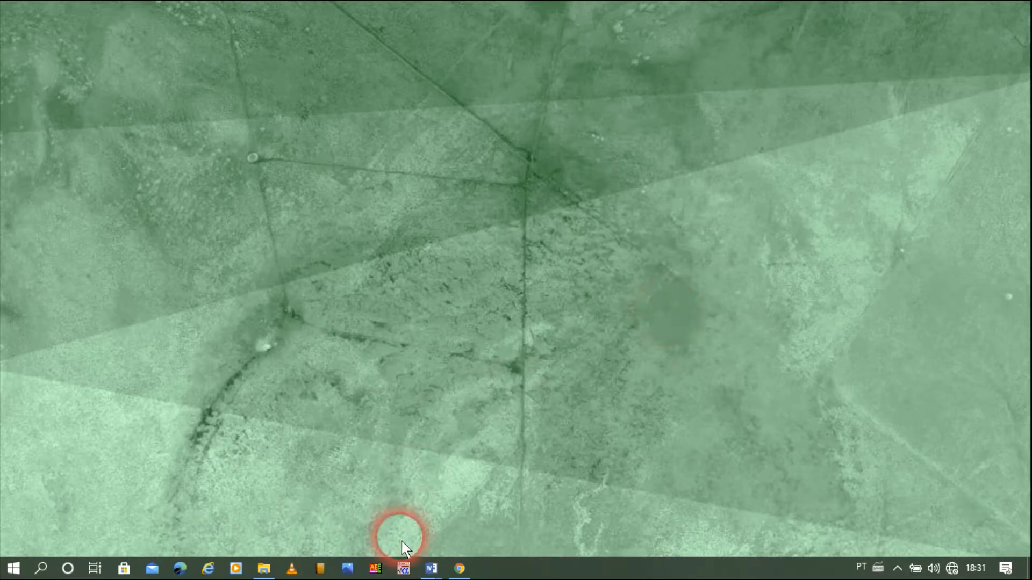
mouse_move(434, 574)
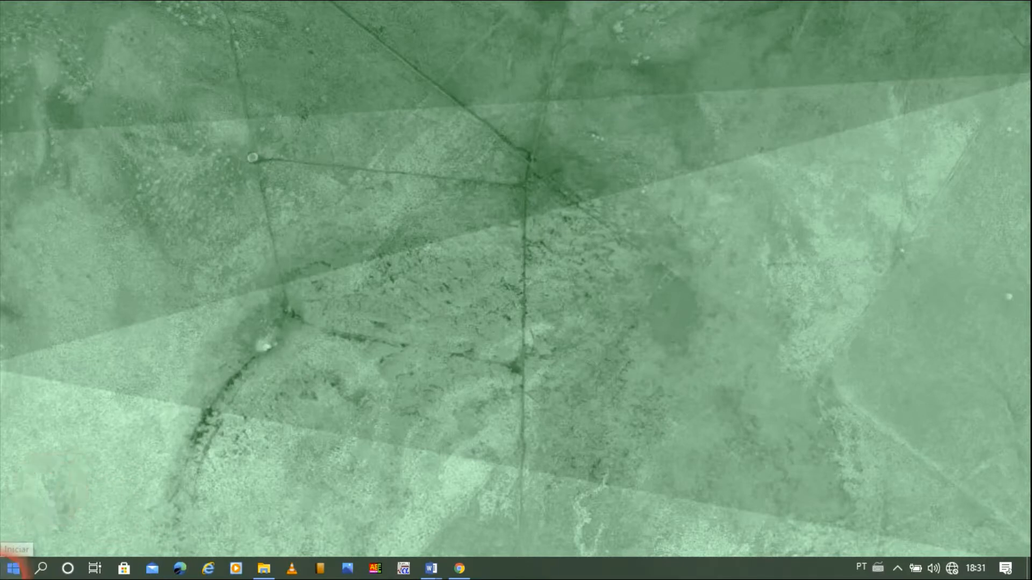
click(13, 569)
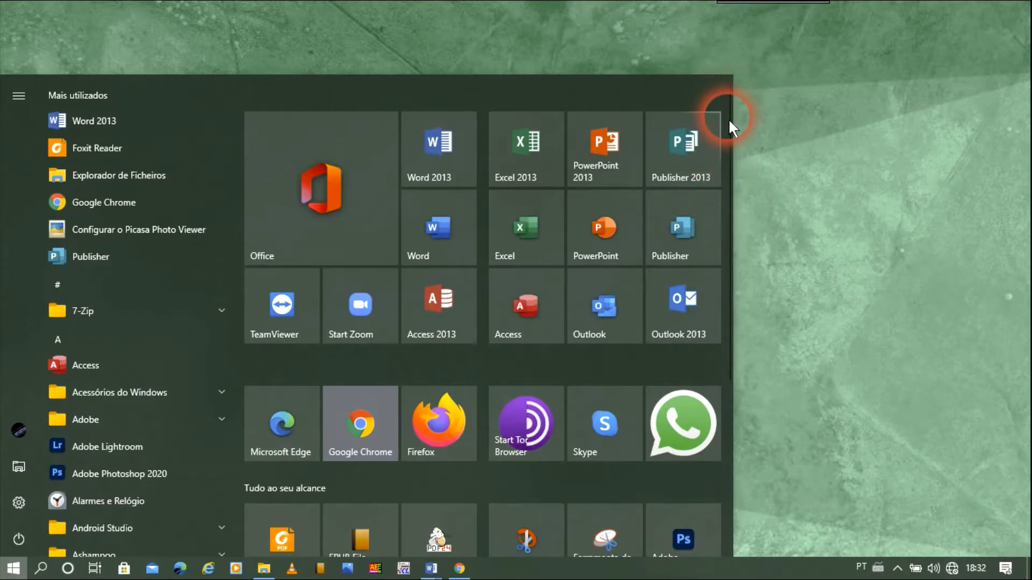
drag(728, 128, 711, 83)
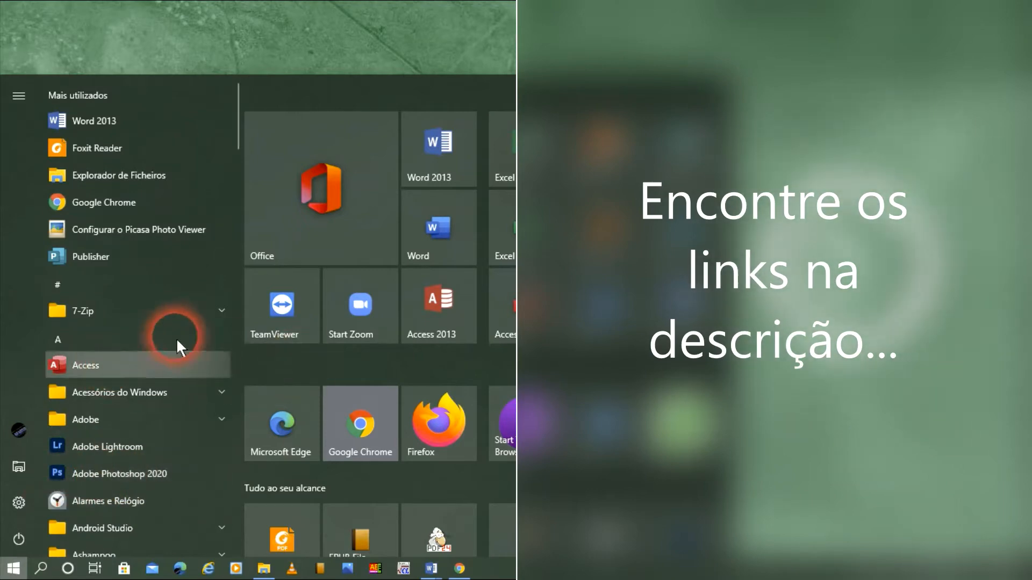
click(13, 568)
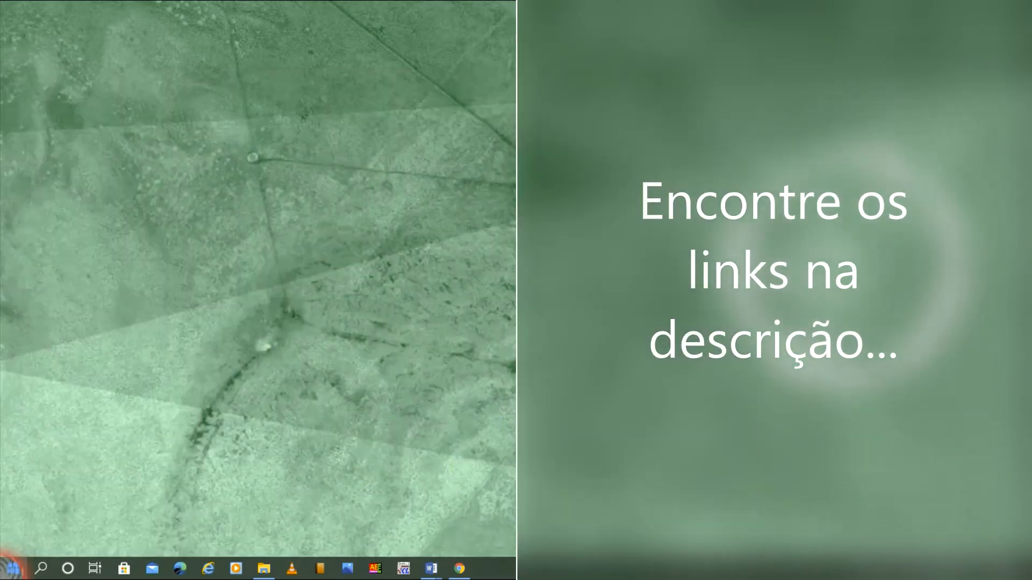
- Search the computer for "word" and launch Word 2013
click(13, 569)
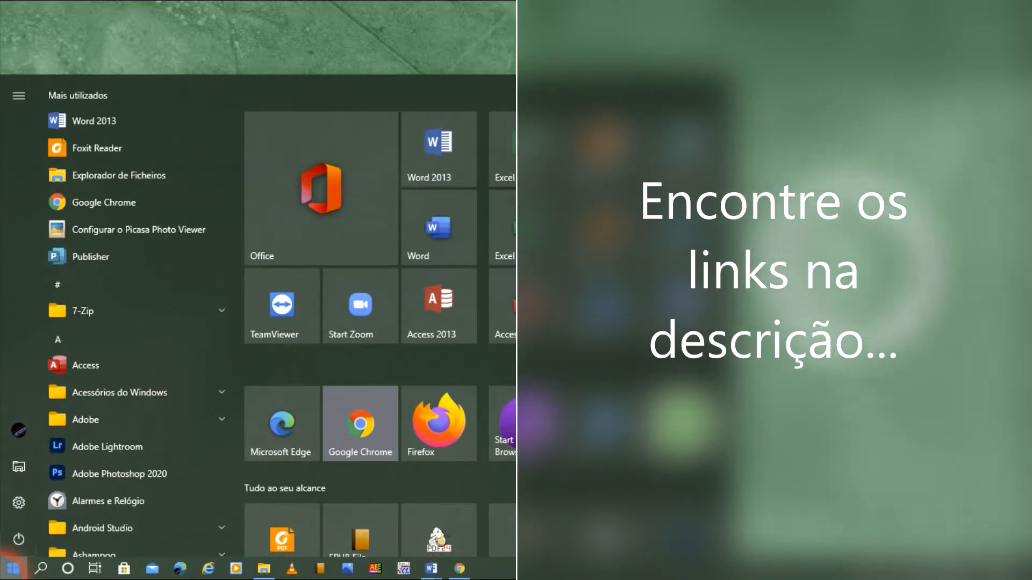
text(word)
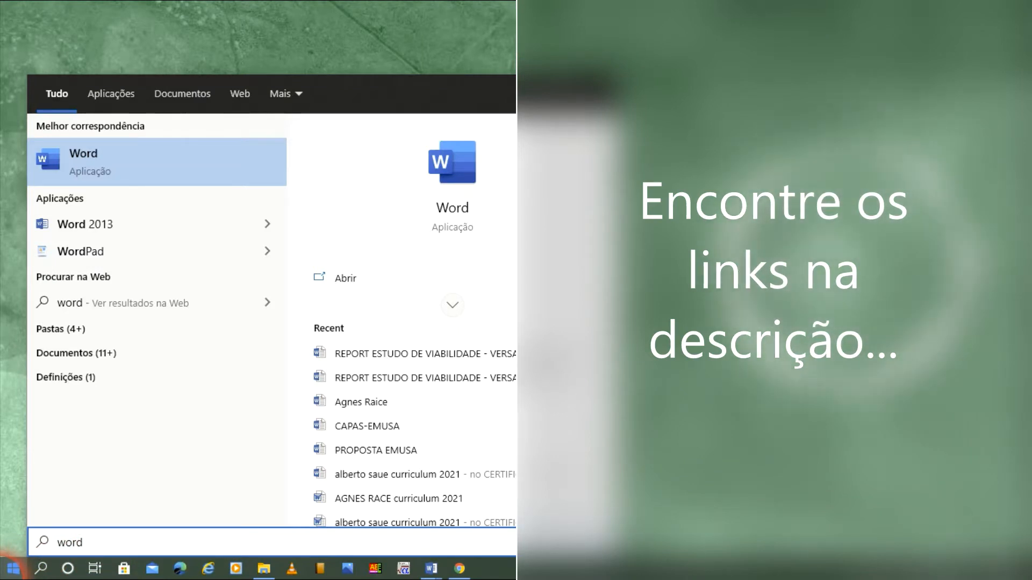
click(151, 426)
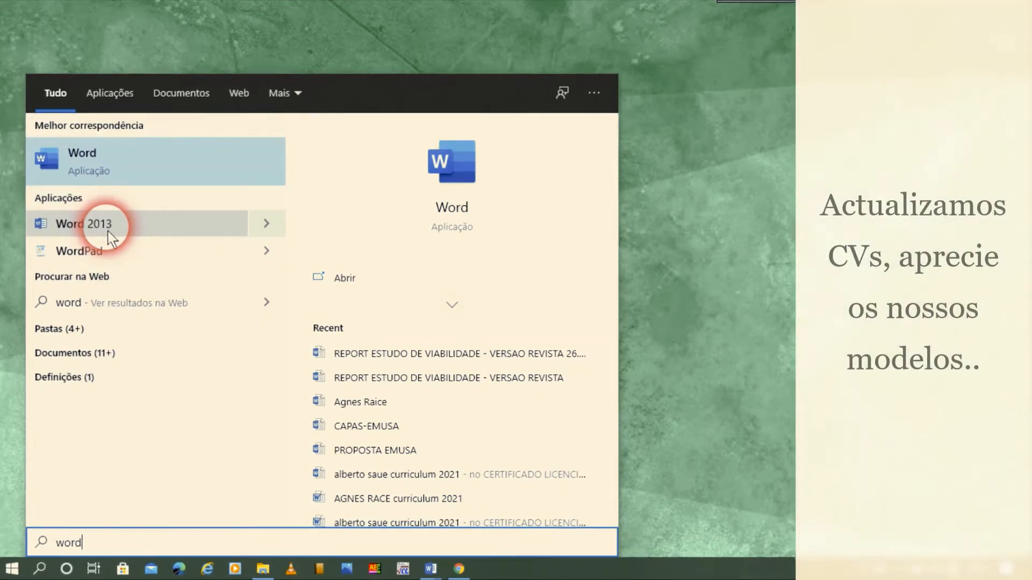
click(110, 236)
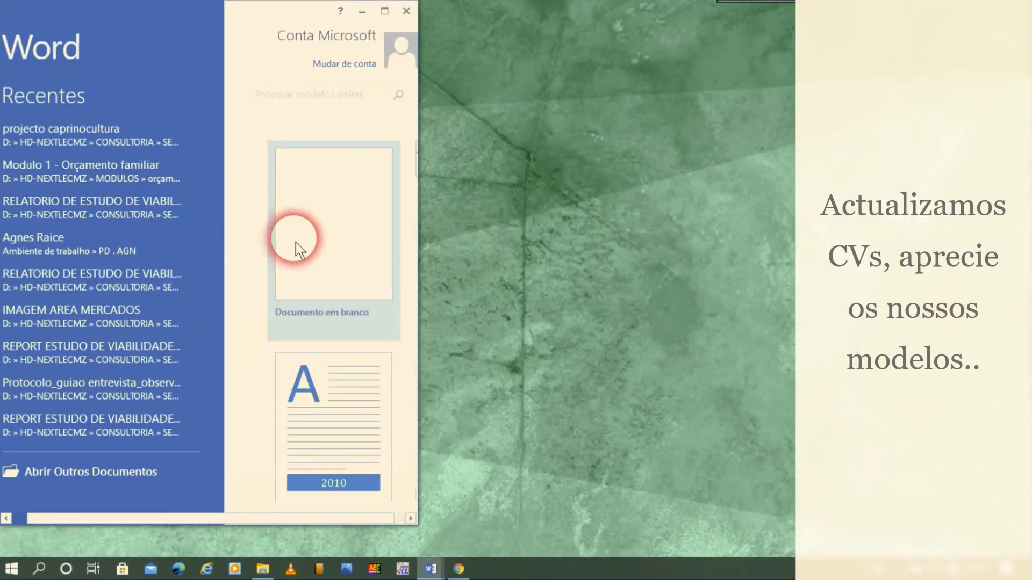
- Maximize the Word window and create a new blank document (Documento em branco)
click(384, 12)
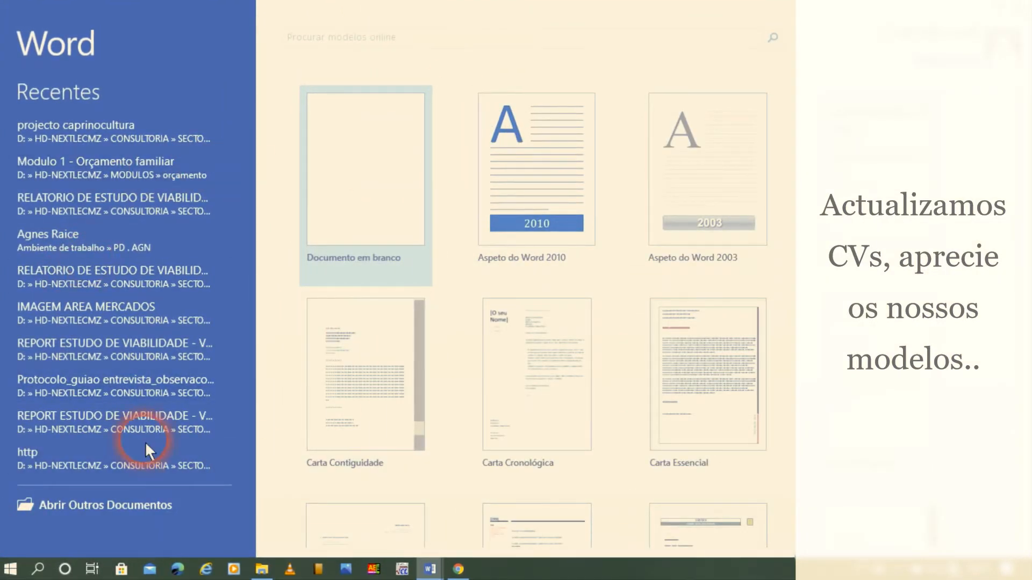
click(373, 246)
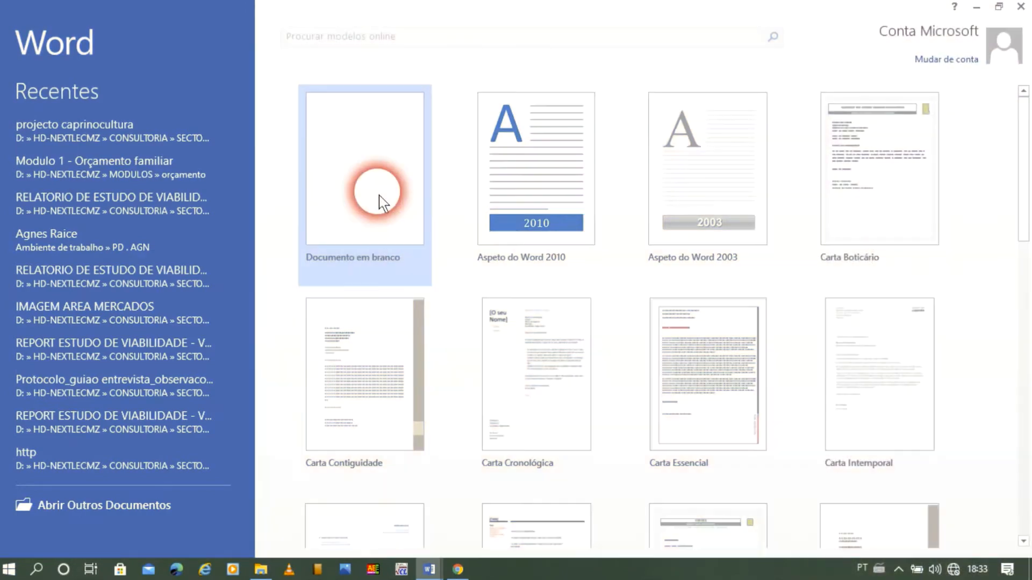
click(379, 195)
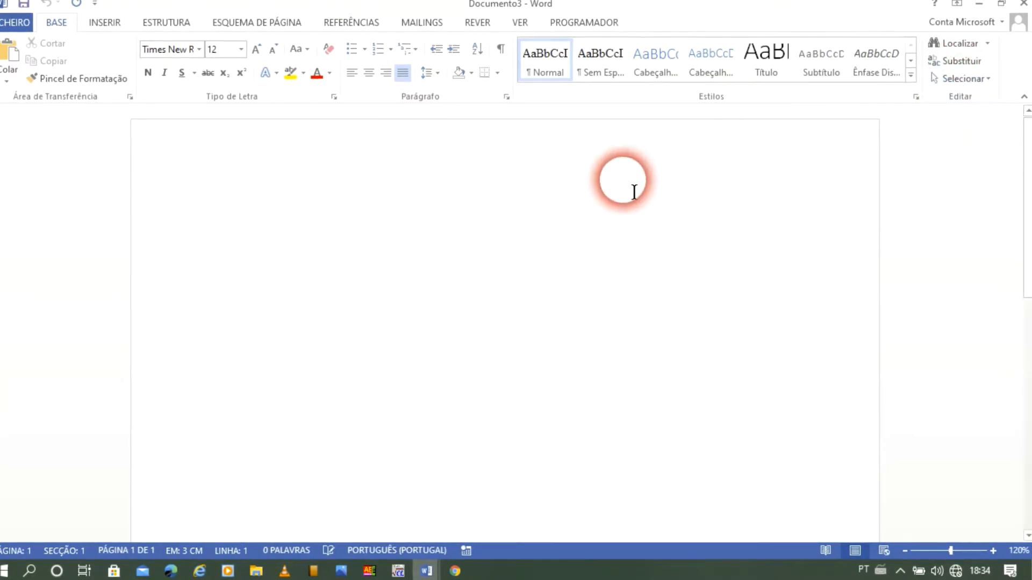
- Examine the column, row and automatic fit options for inserting a table, and dismiss them without inserting one
click(110, 25)
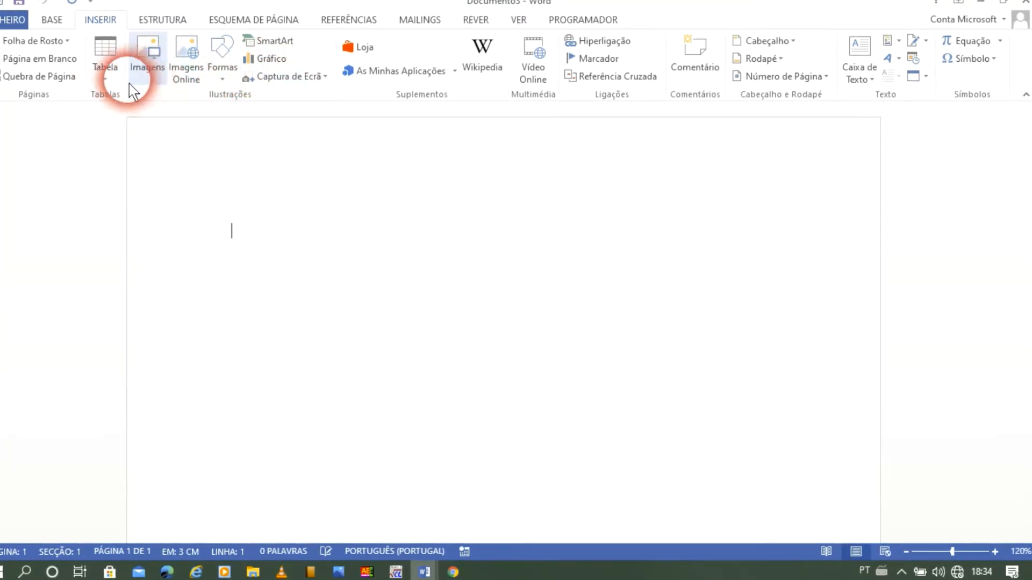
click(108, 87)
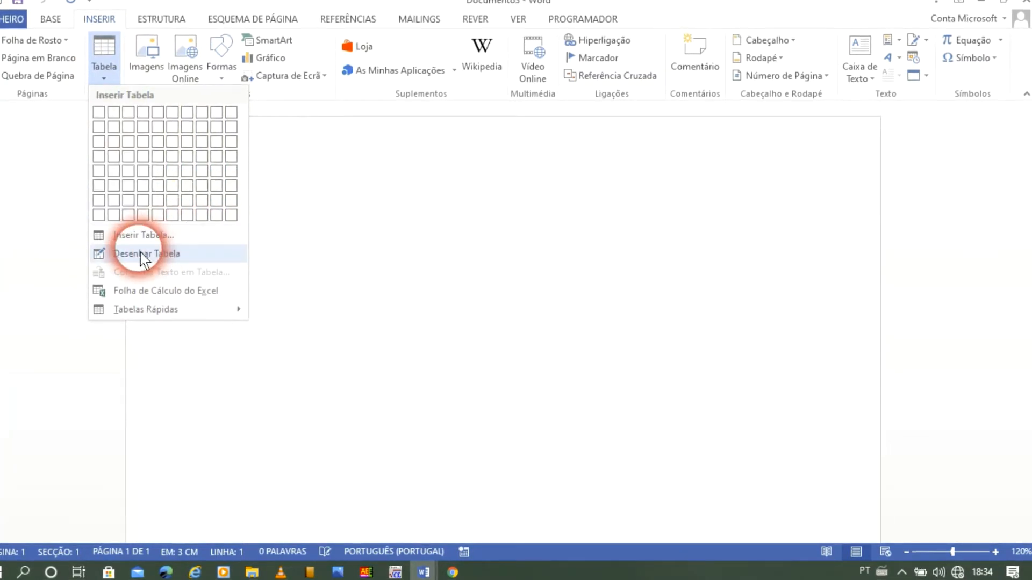
click(167, 248)
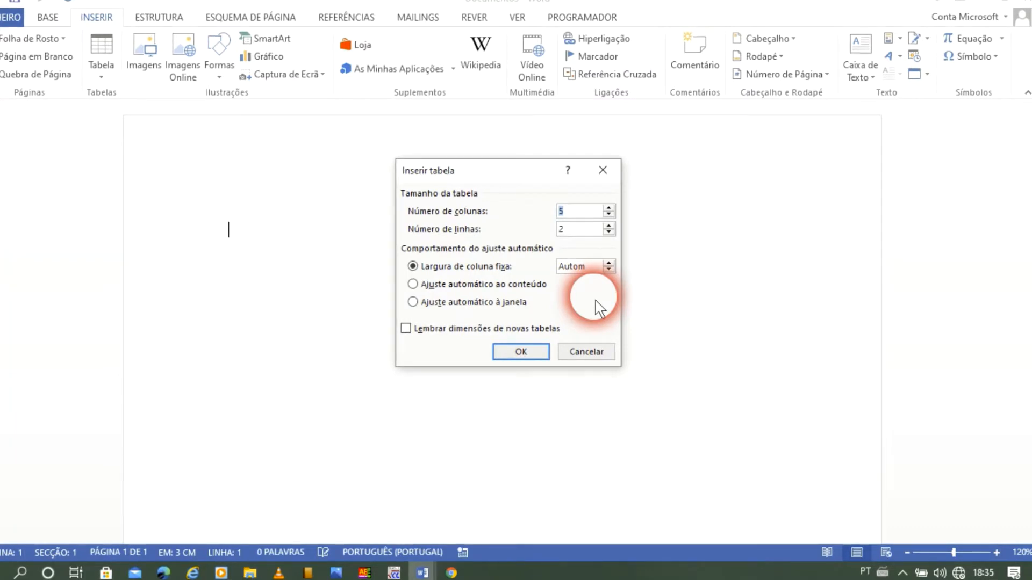
click(586, 352)
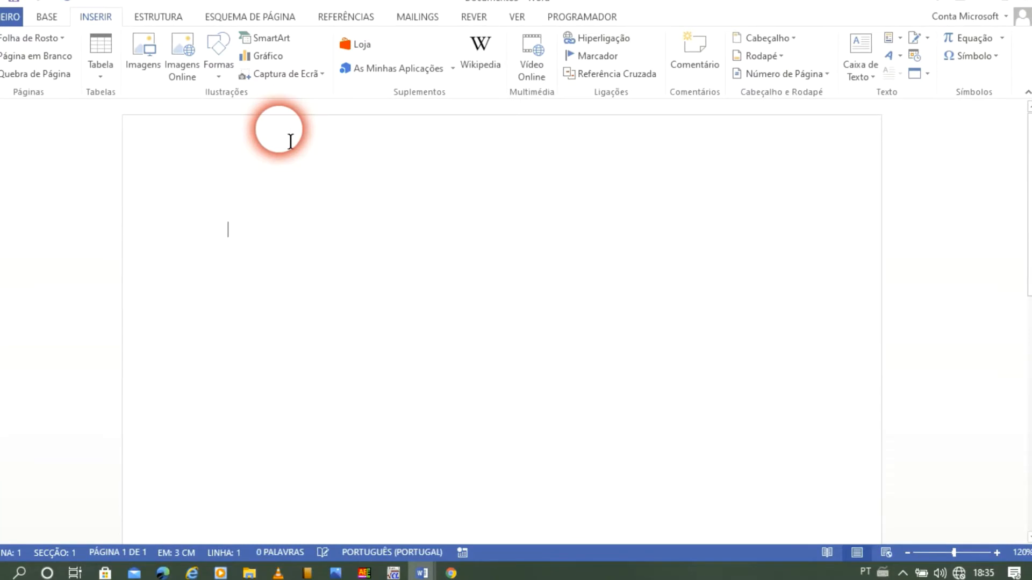
- Look at the Imagens command and the gallery of available shapes (Formas) without inserting anything
click(152, 59)
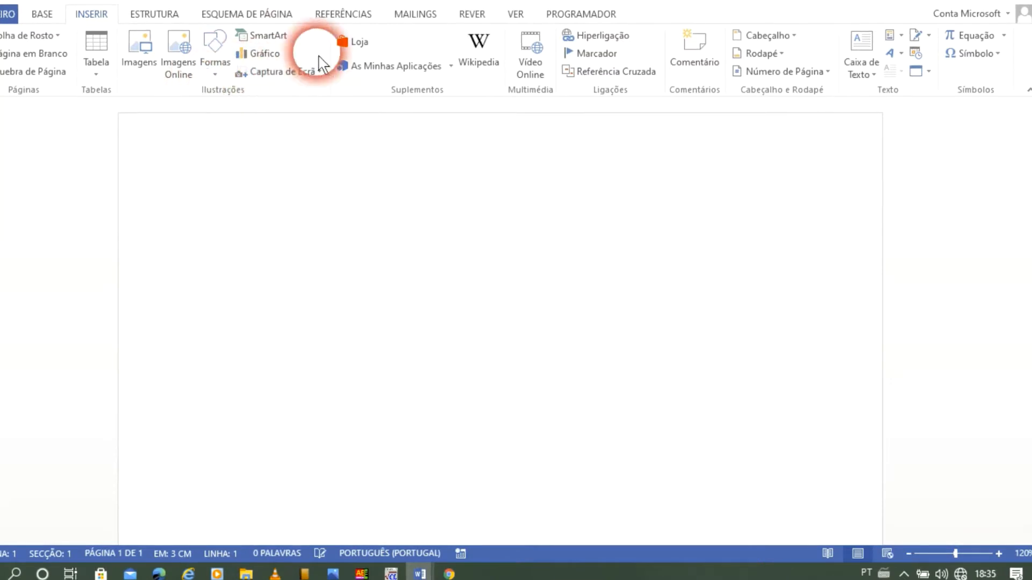
click(218, 78)
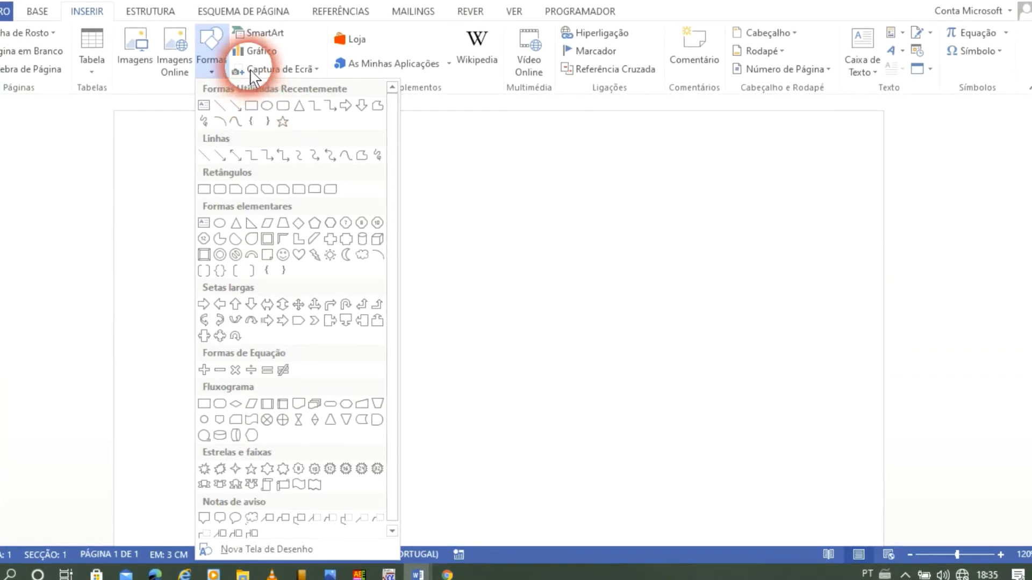
click(317, 40)
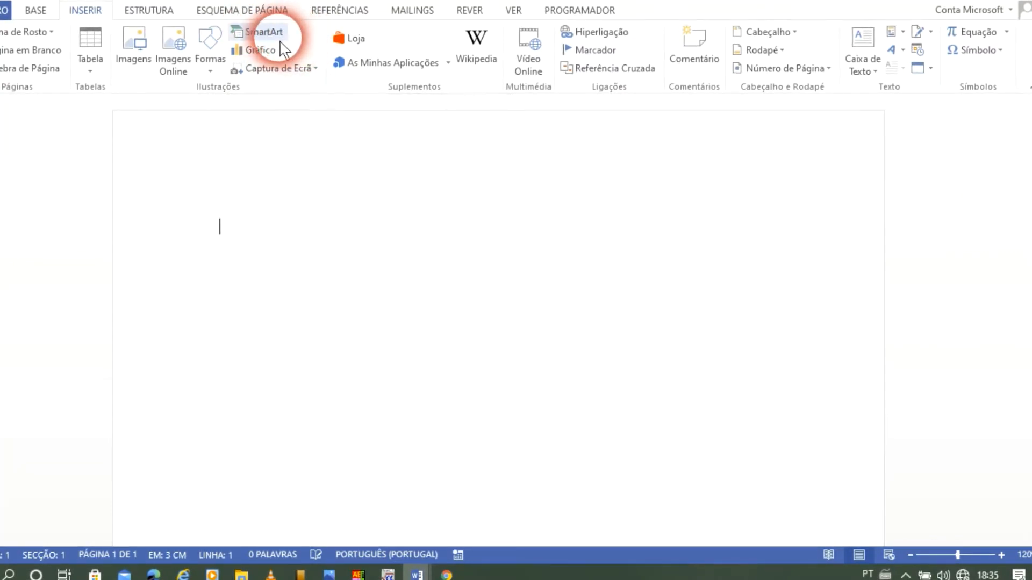
- Browse the SmartArt categories Lista, Circular, Hierarquia, Relação, Matriz, Pirâmide and Imagem, and cancel without inserting a graphic
click(264, 33)
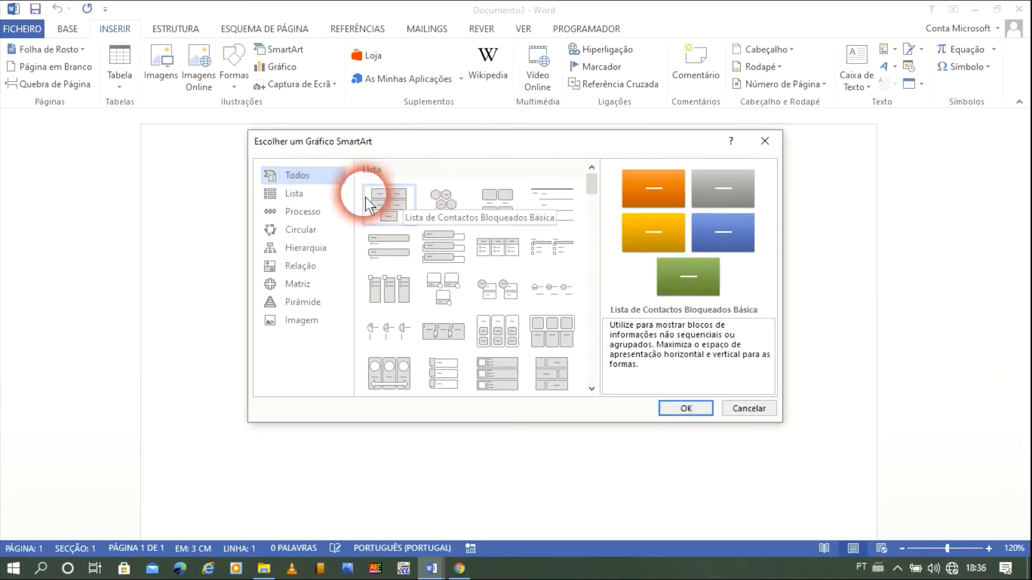
click(294, 194)
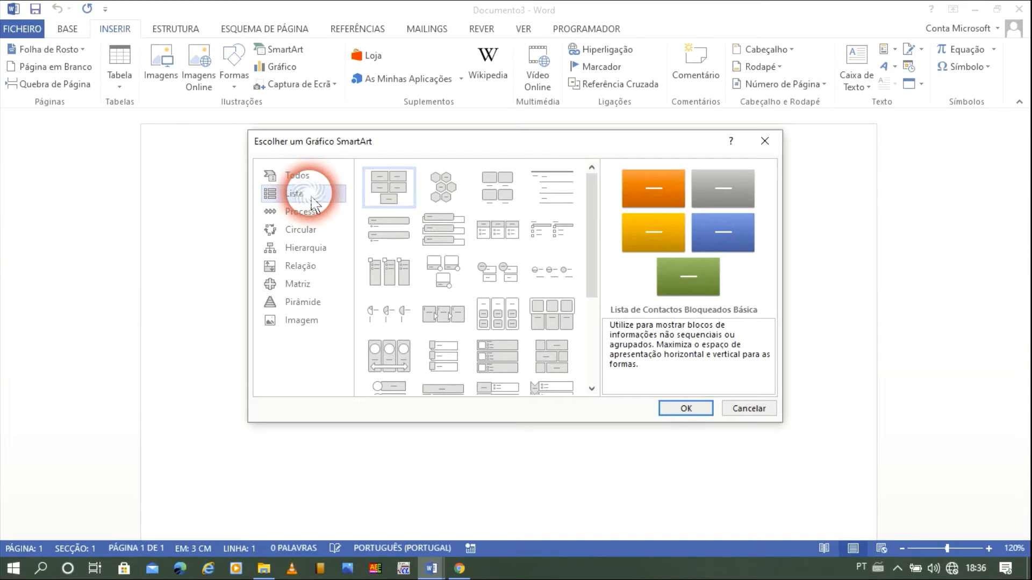
click(301, 231)
click(321, 249)
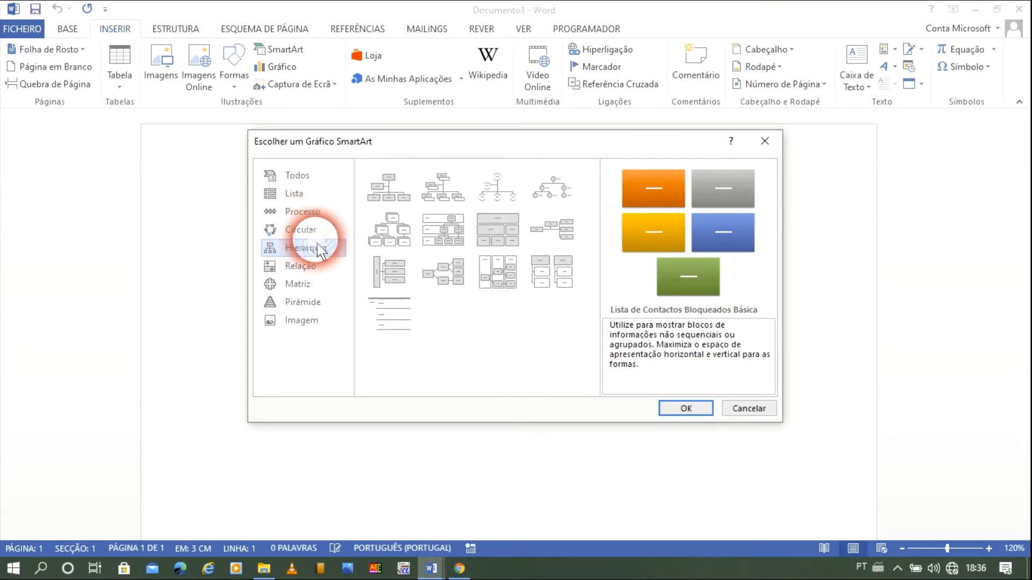
click(321, 266)
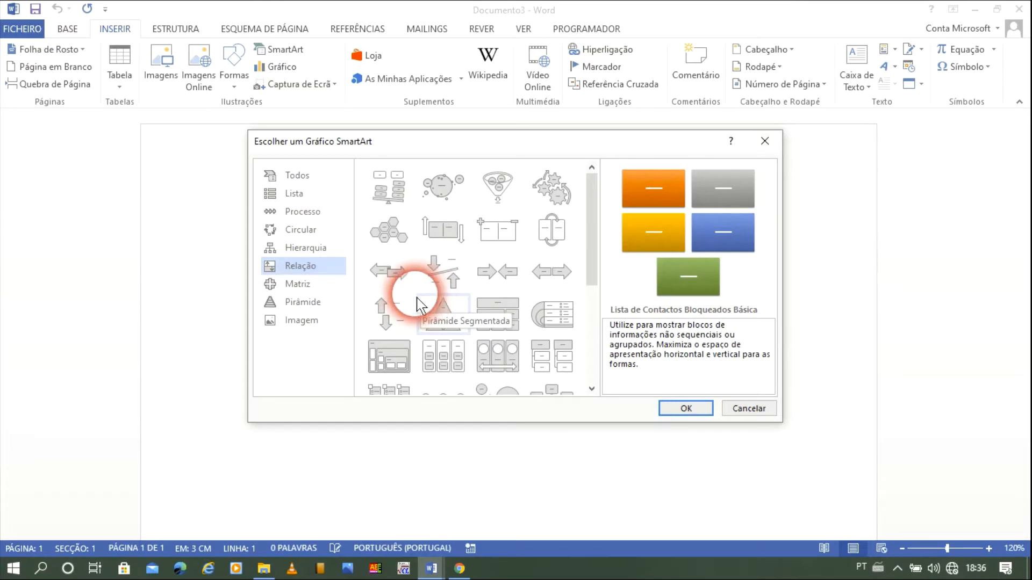
click(310, 288)
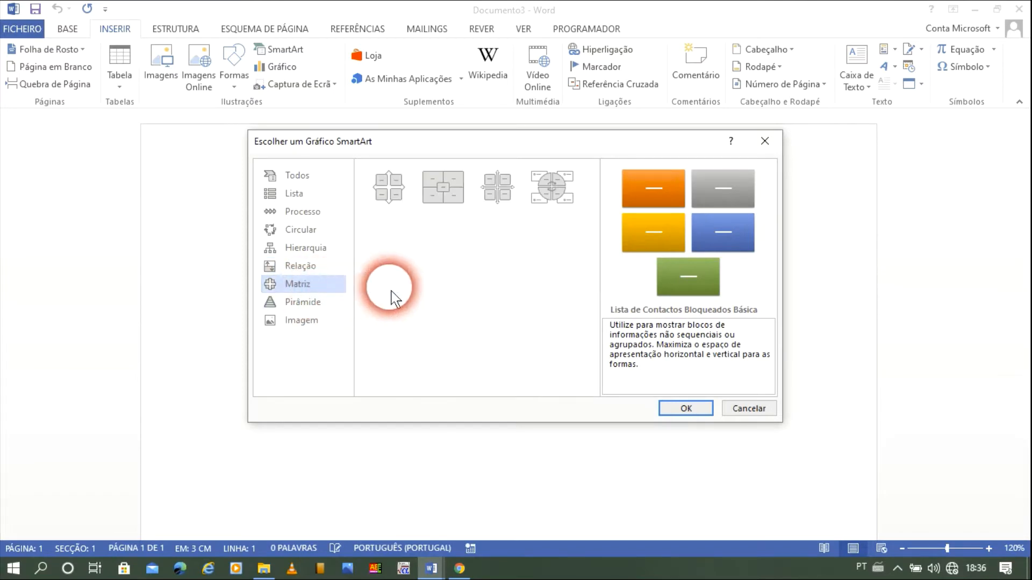
click(301, 303)
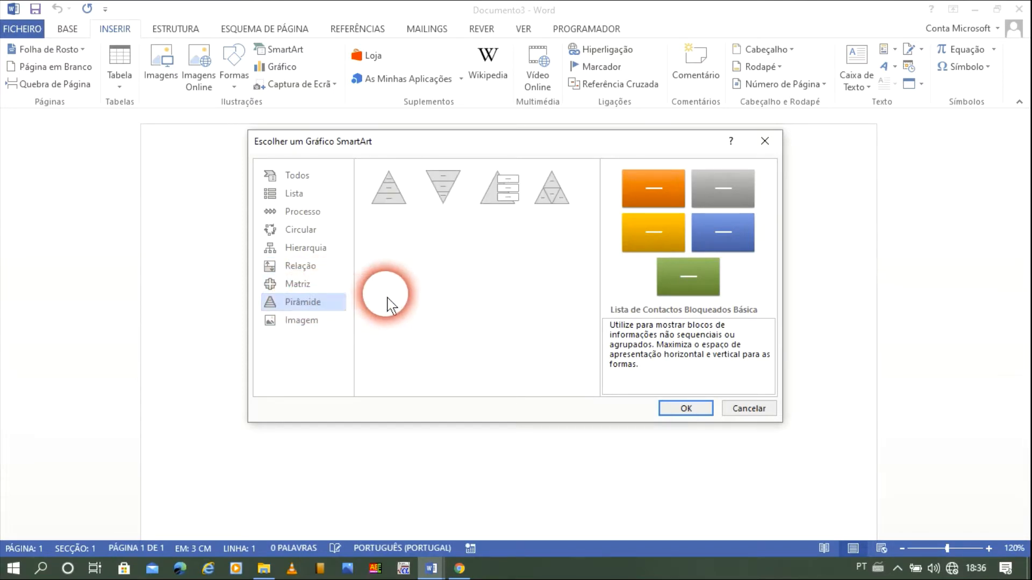
click(318, 322)
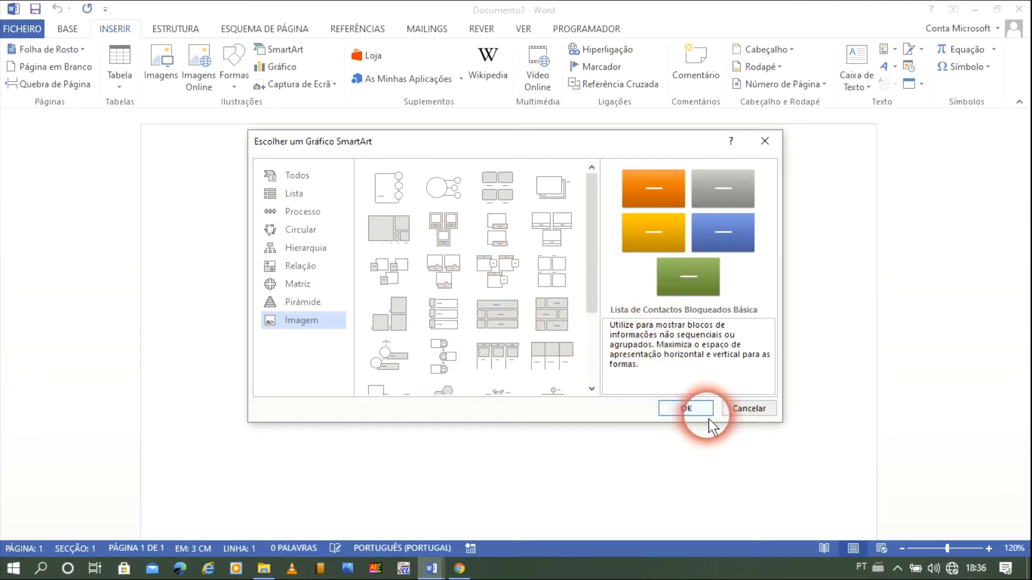
click(734, 417)
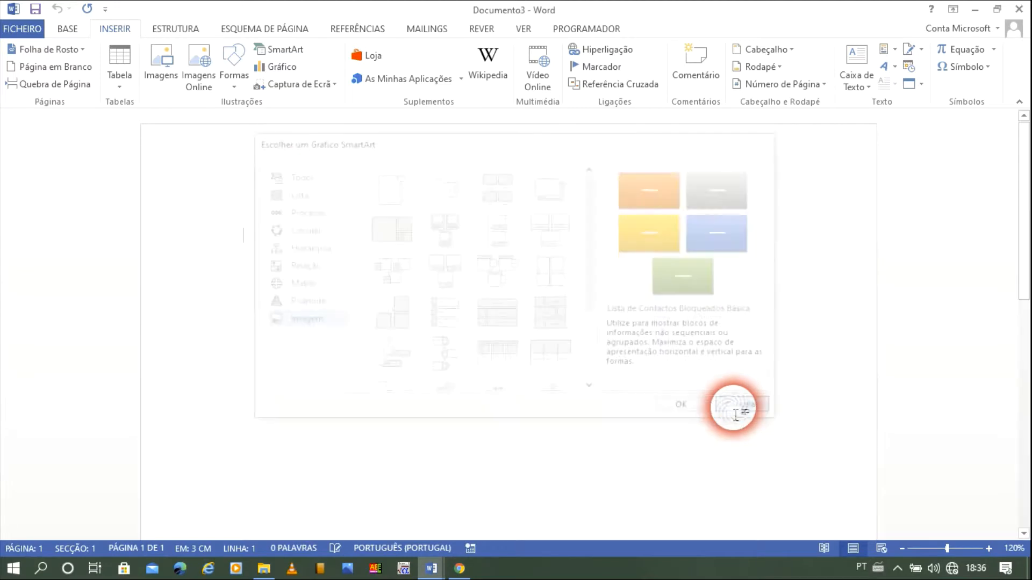
- Browse the chart types available for insertion: Gráfico de Linhas, Circular, Barras, Área, Cotações and Superfície
click(283, 75)
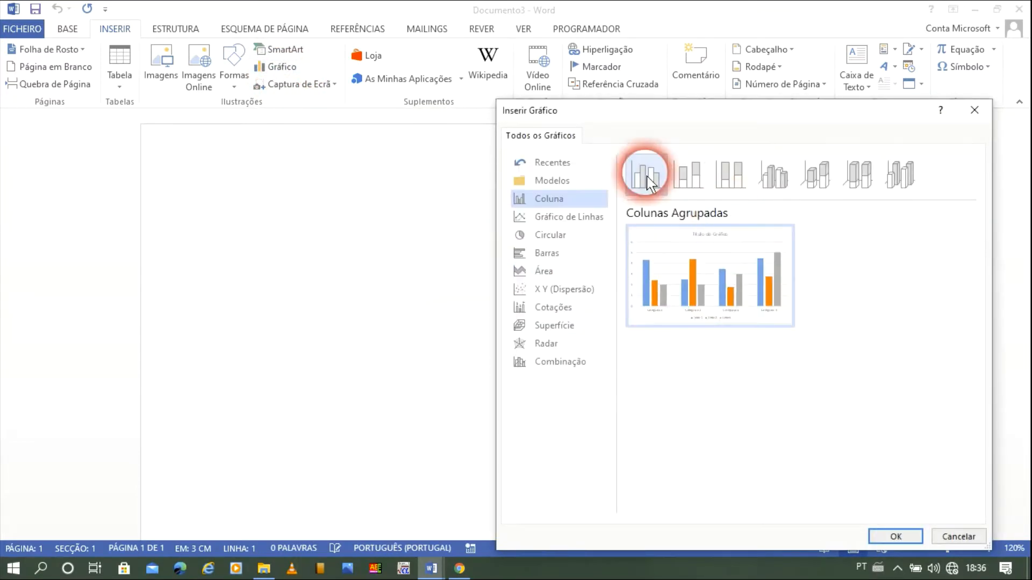
click(586, 218)
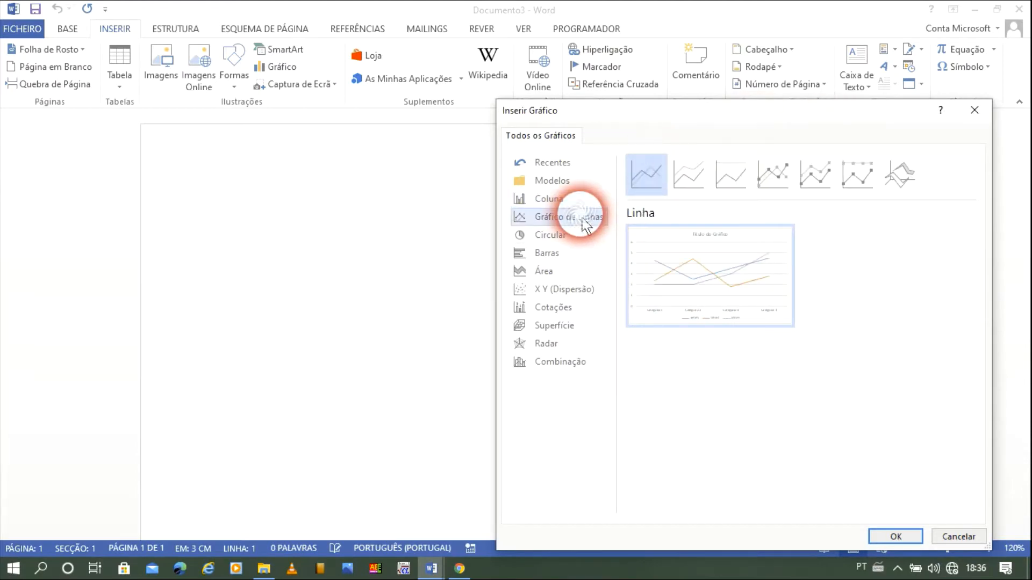
click(564, 237)
click(566, 255)
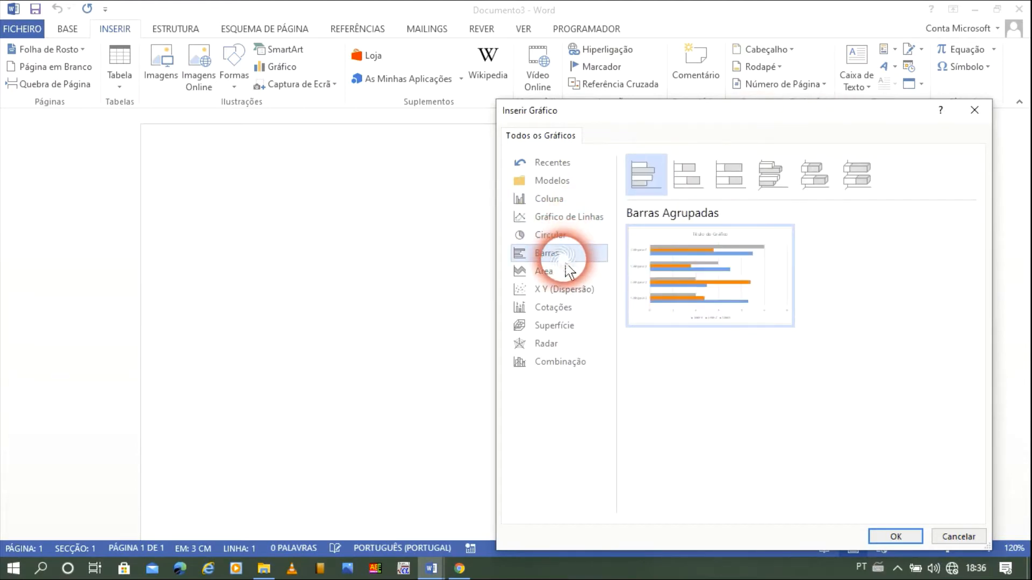
click(559, 276)
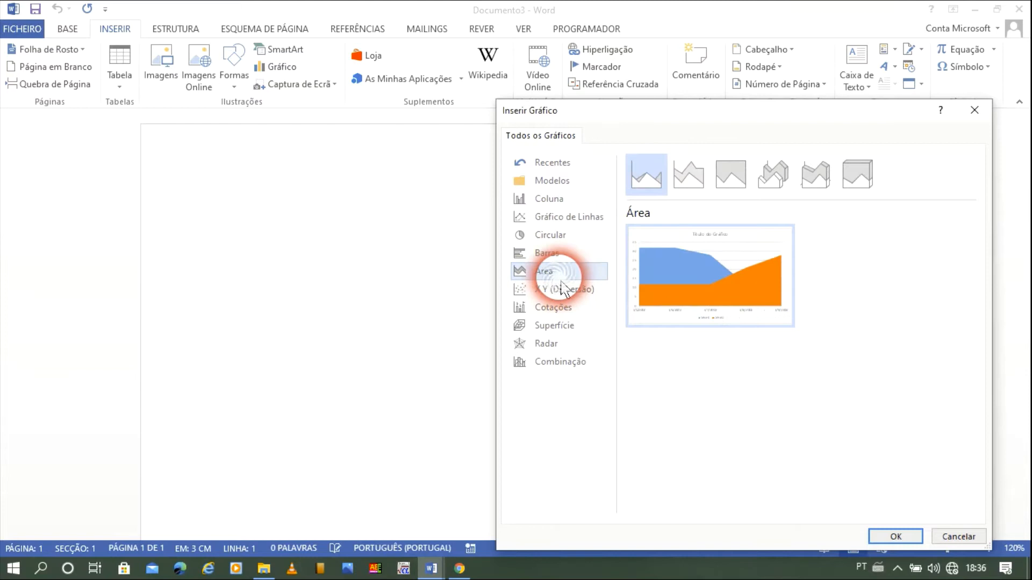
click(584, 307)
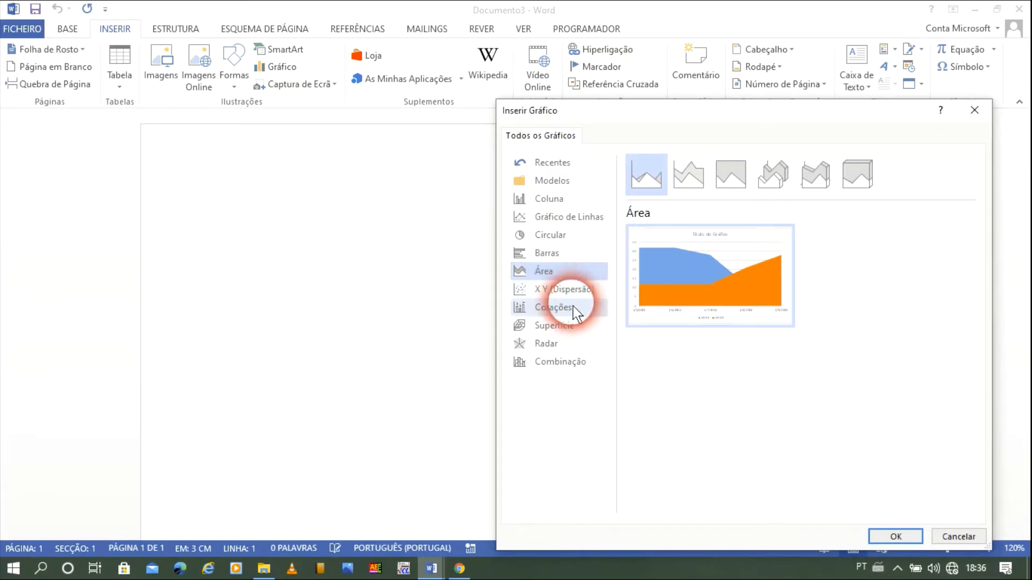
click(580, 331)
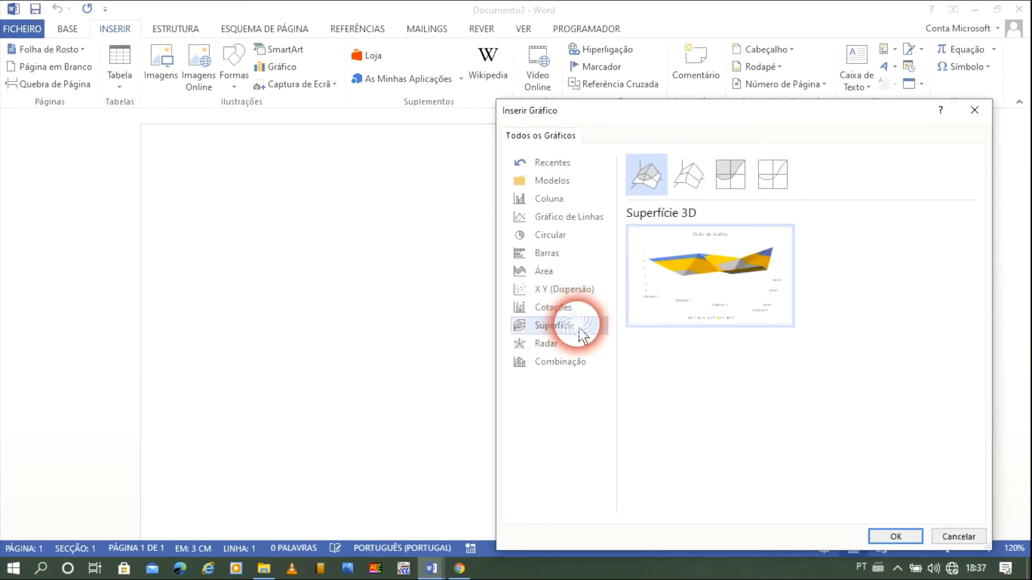
- Try a custom Combinação chart with Série2 as Áreas Empilhadas and Série3 as Anel, and cancel without inserting it
click(584, 359)
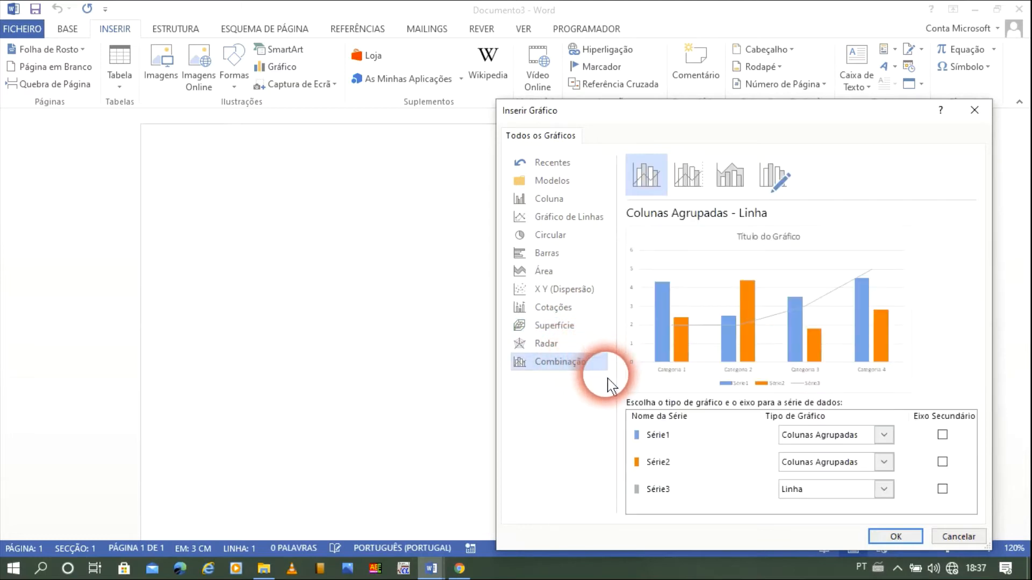
click(867, 441)
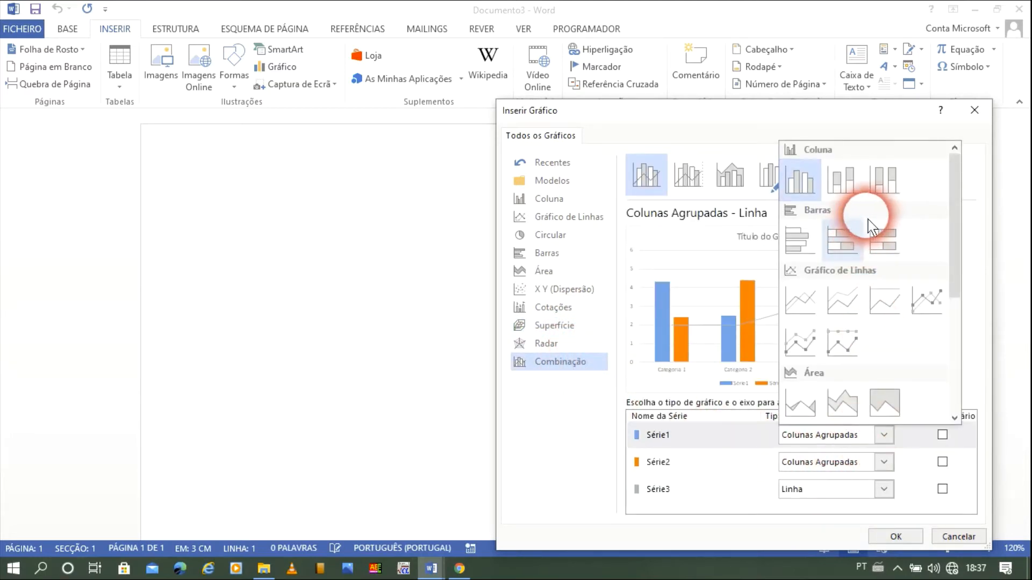
click(805, 473)
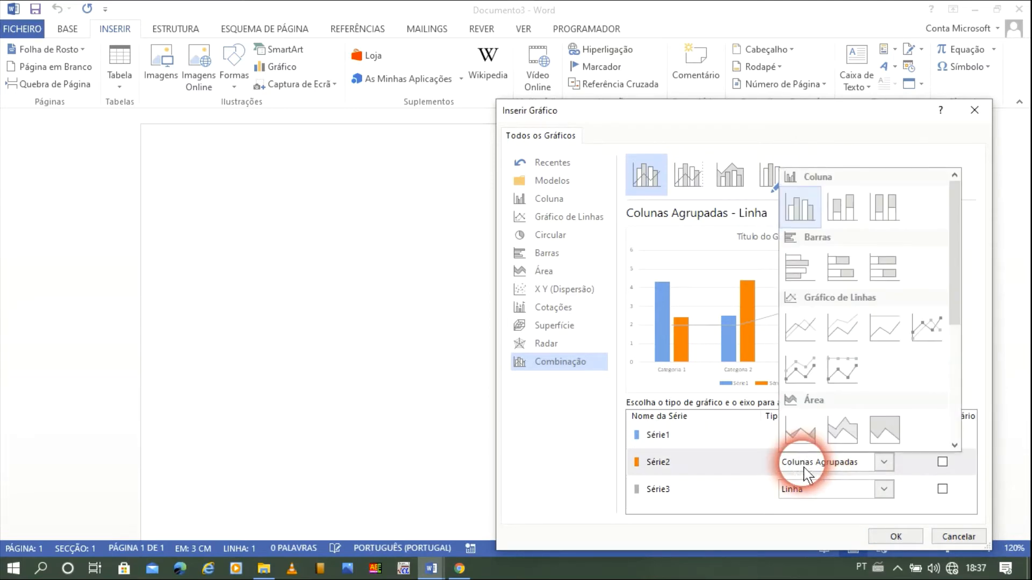
click(854, 444)
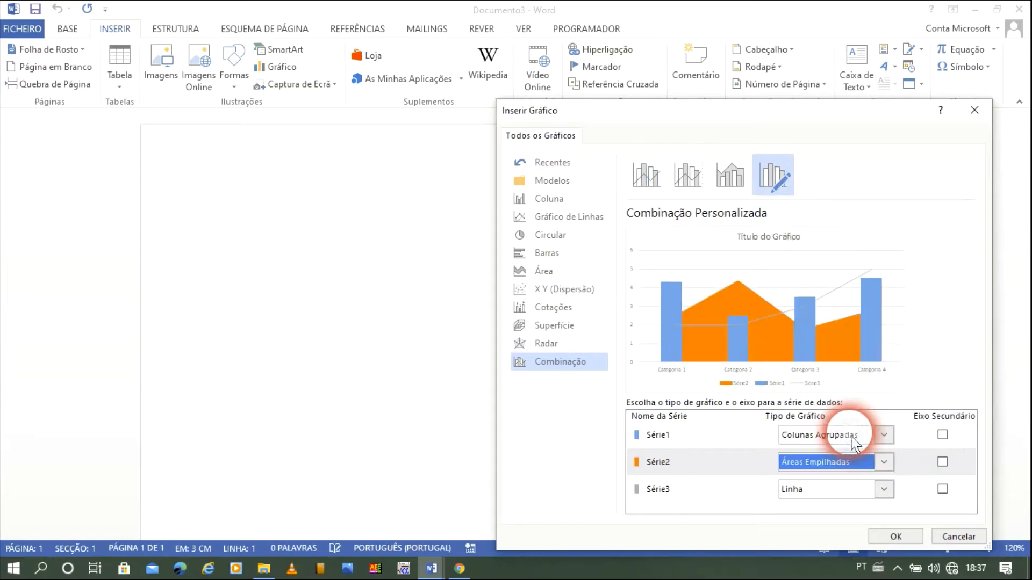
click(836, 485)
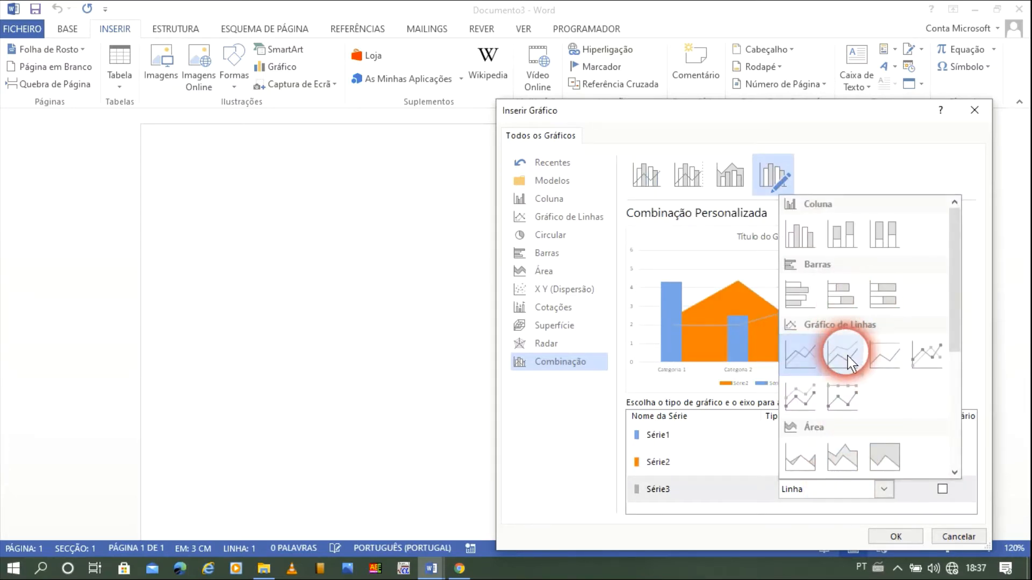
drag(960, 309, 950, 403)
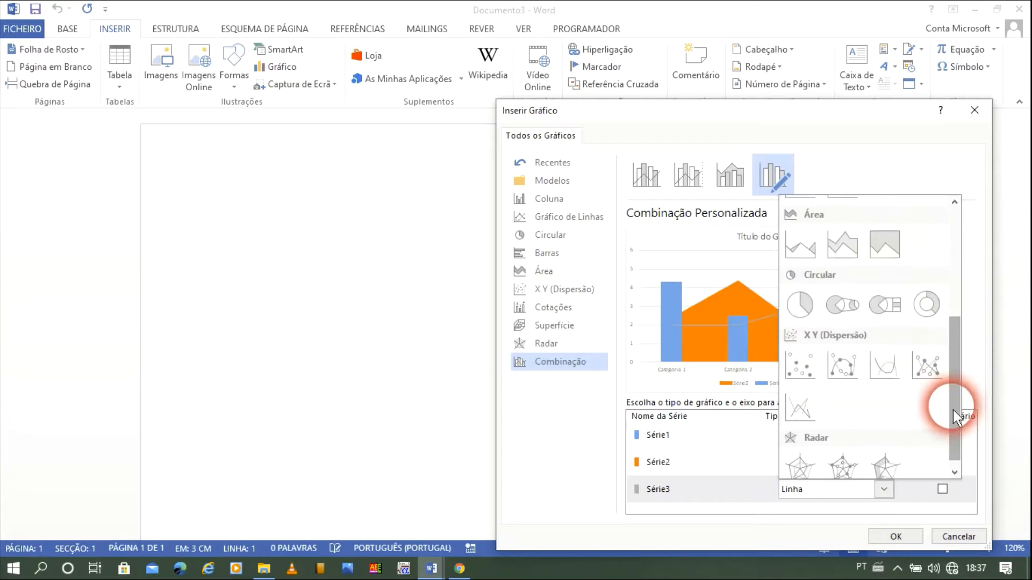
click(929, 321)
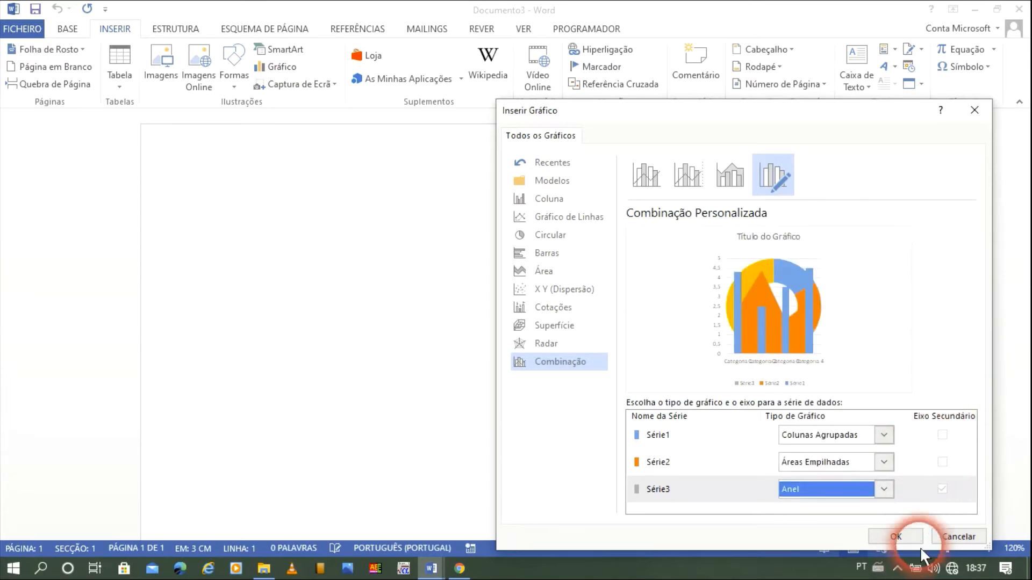
click(957, 537)
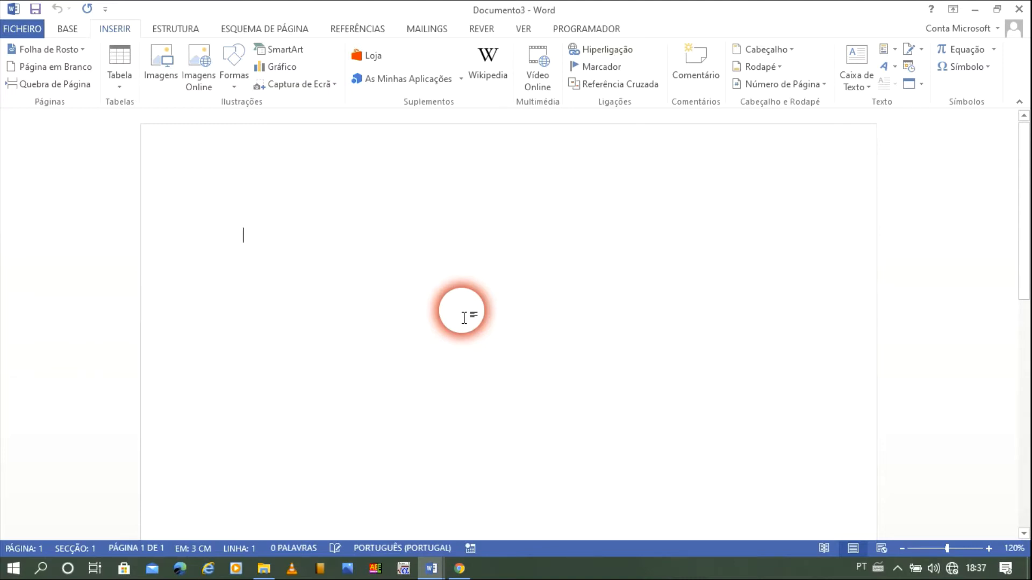
- Look at the recently used add-ins under As Minhas Aplicações and close the list without opening one
click(461, 79)
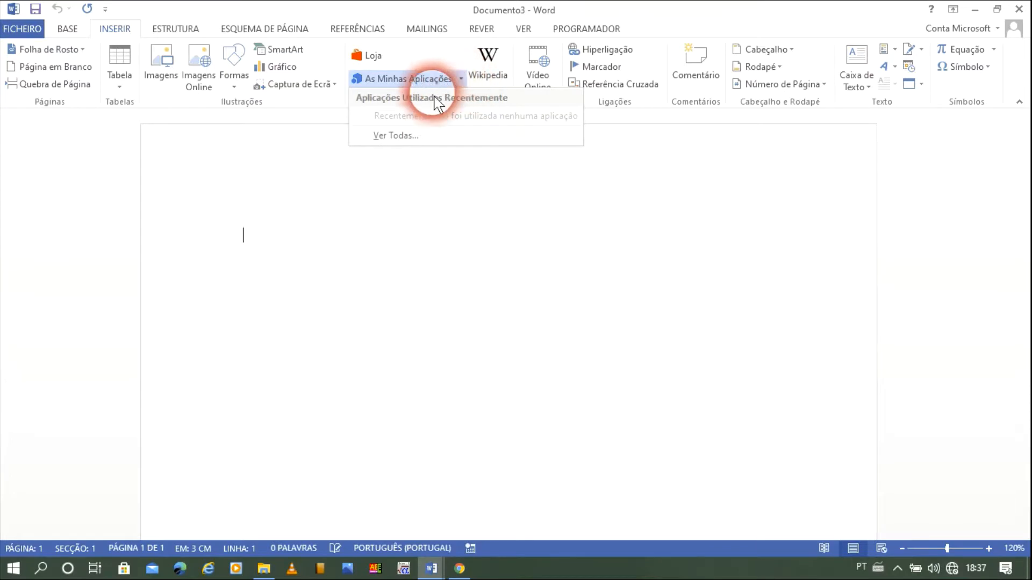
click(521, 215)
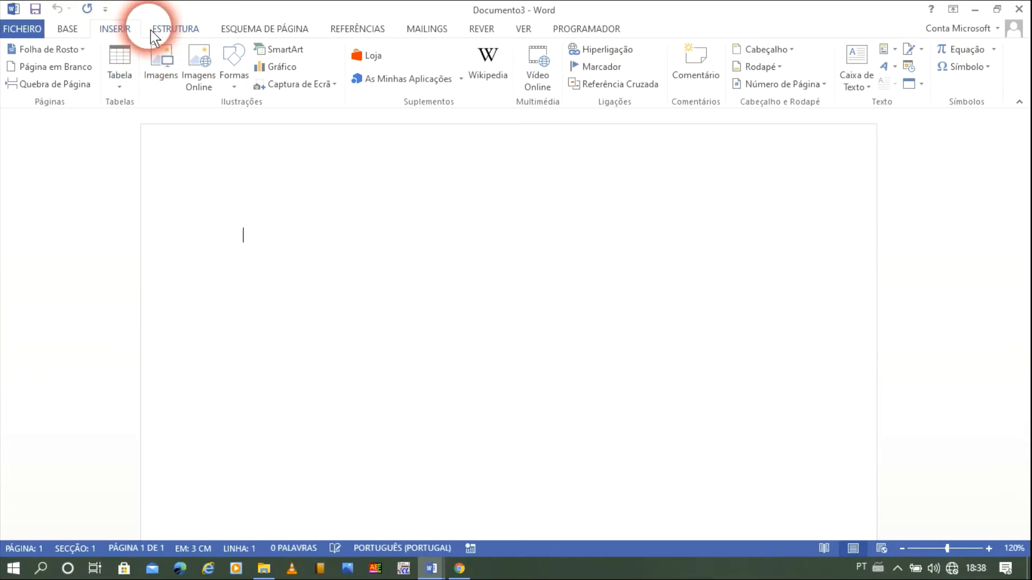
- Examine the document formatting style sets and the gallery of built-in themes (Temas) without applying any
click(182, 33)
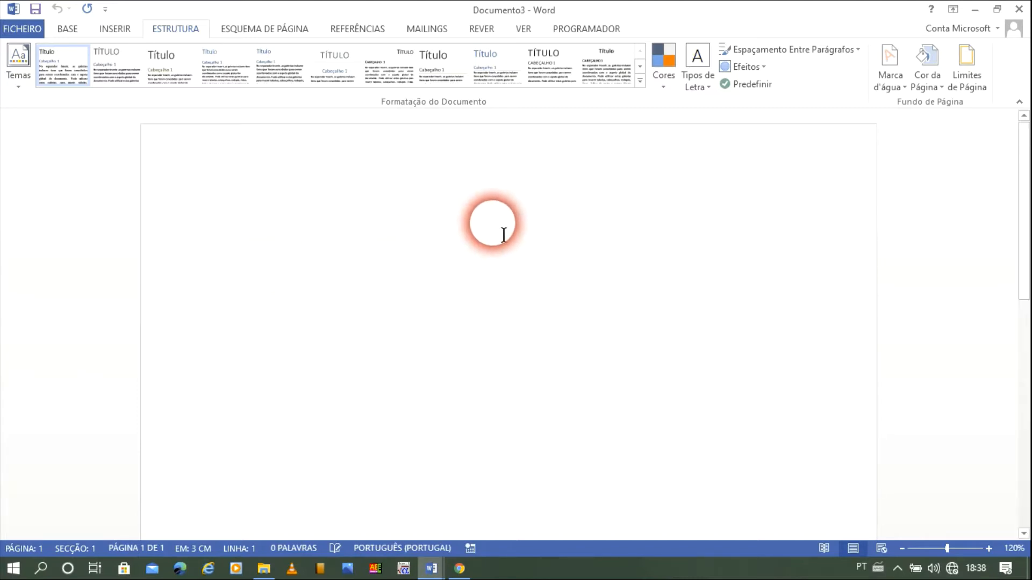
click(641, 81)
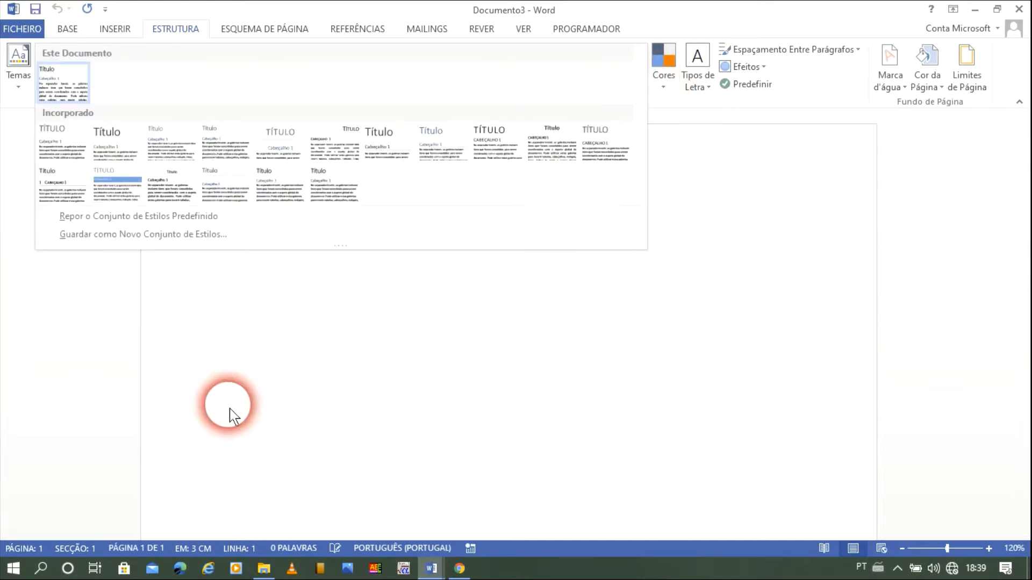
click(237, 376)
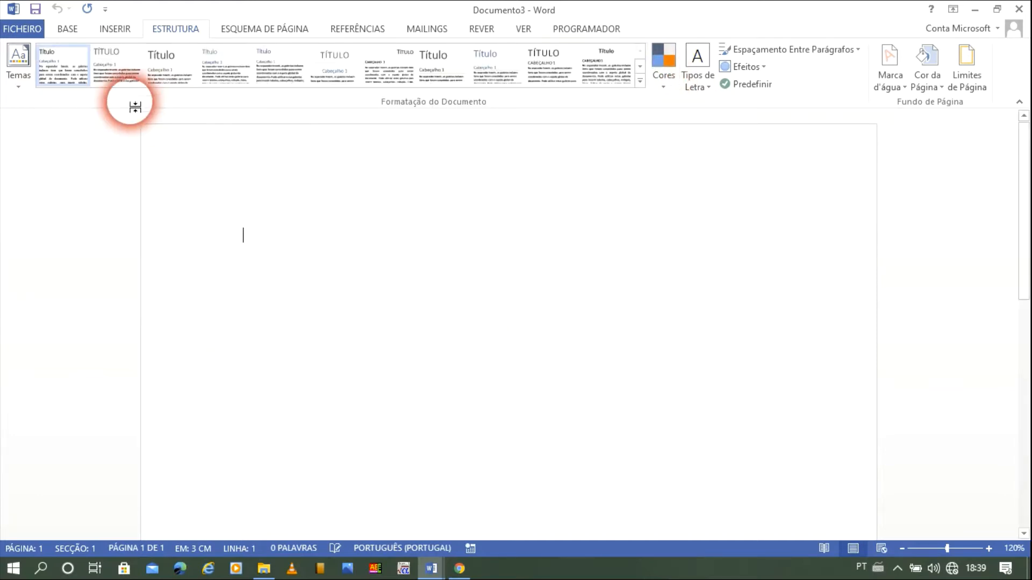
click(18, 84)
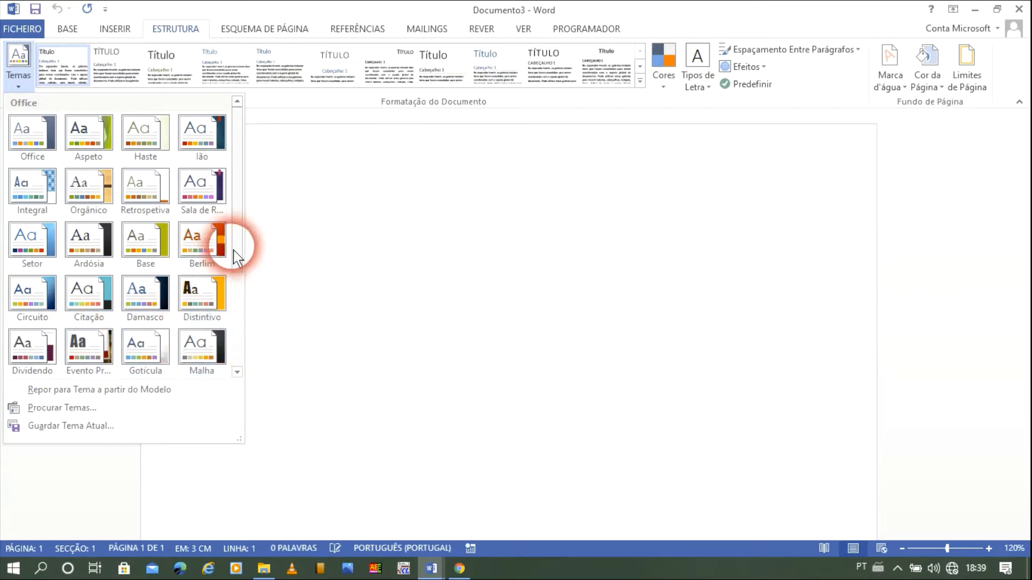
drag(242, 261, 230, 362)
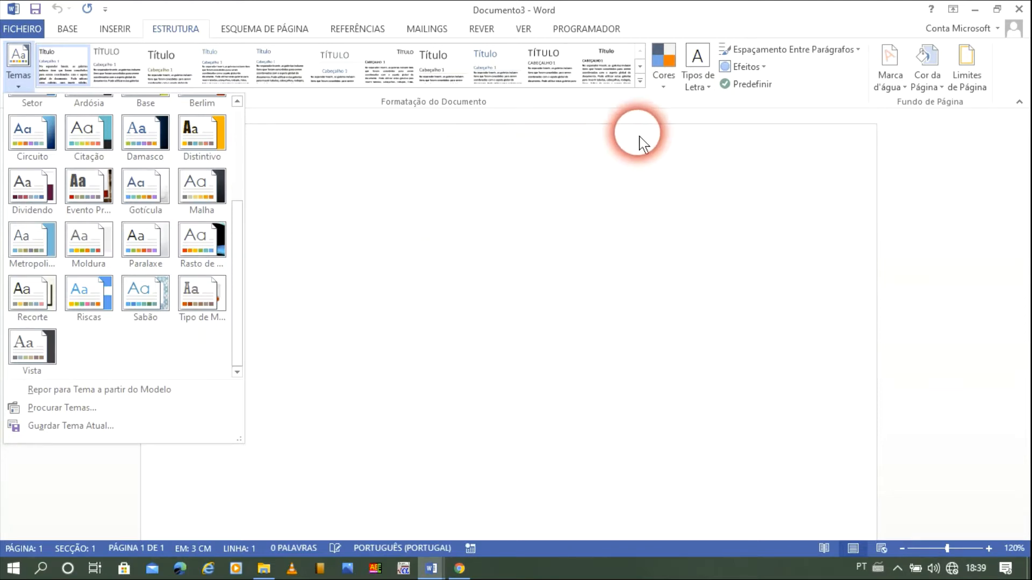
- Look through the theme colour sets and the options for creating new theme colours, and close them without saving
click(665, 97)
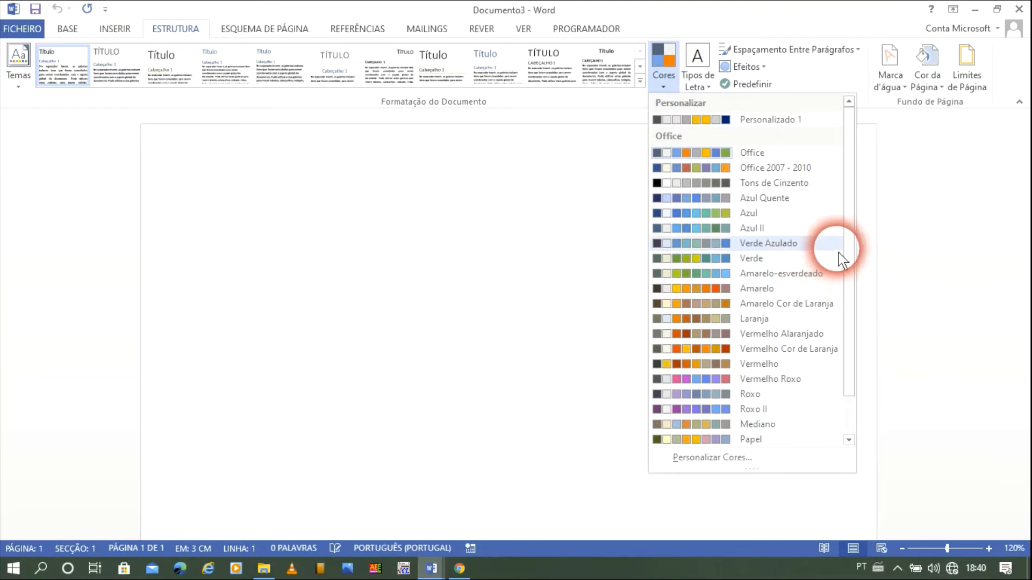
scroll(849, 268, down, 1)
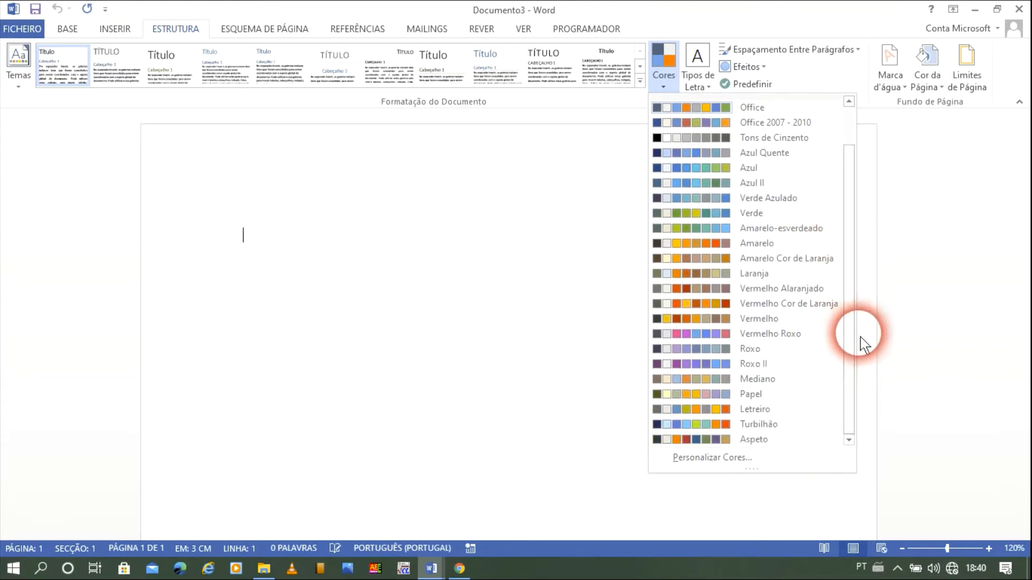
click(713, 461)
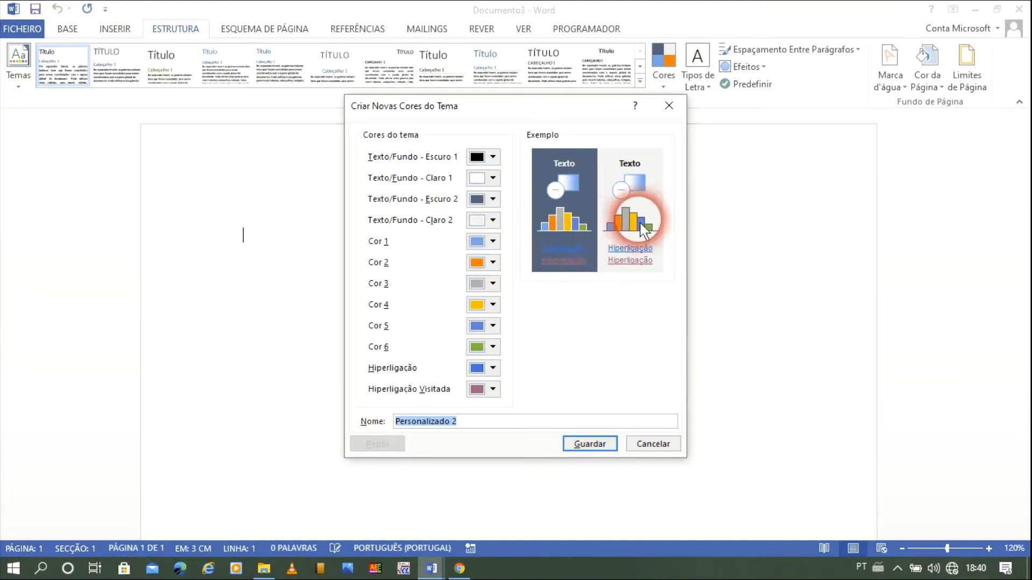
click(669, 107)
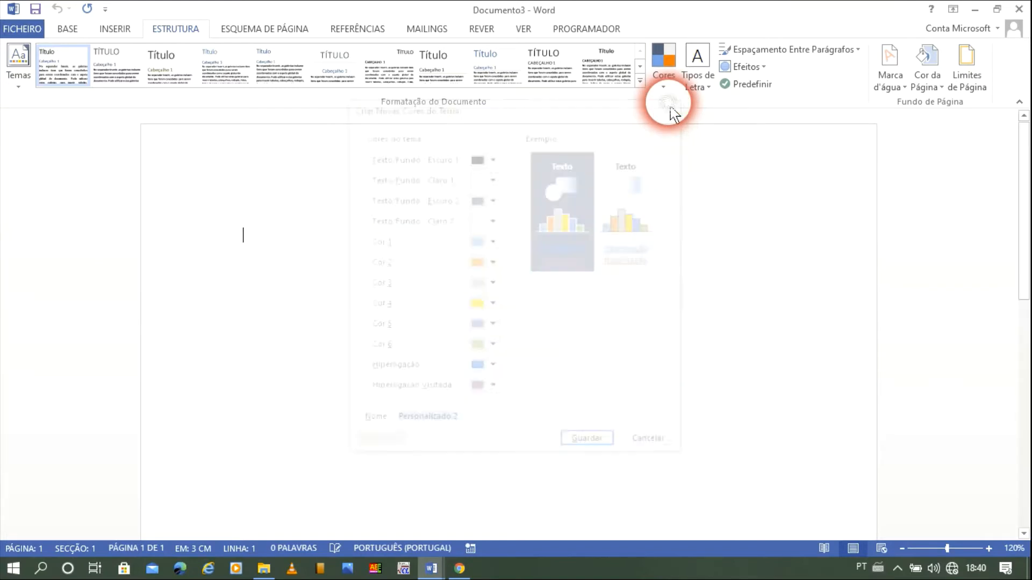
- Try custom theme fonts with Century Gothic for headings and Bradley Hand ITC for body text, and close without saving
click(708, 95)
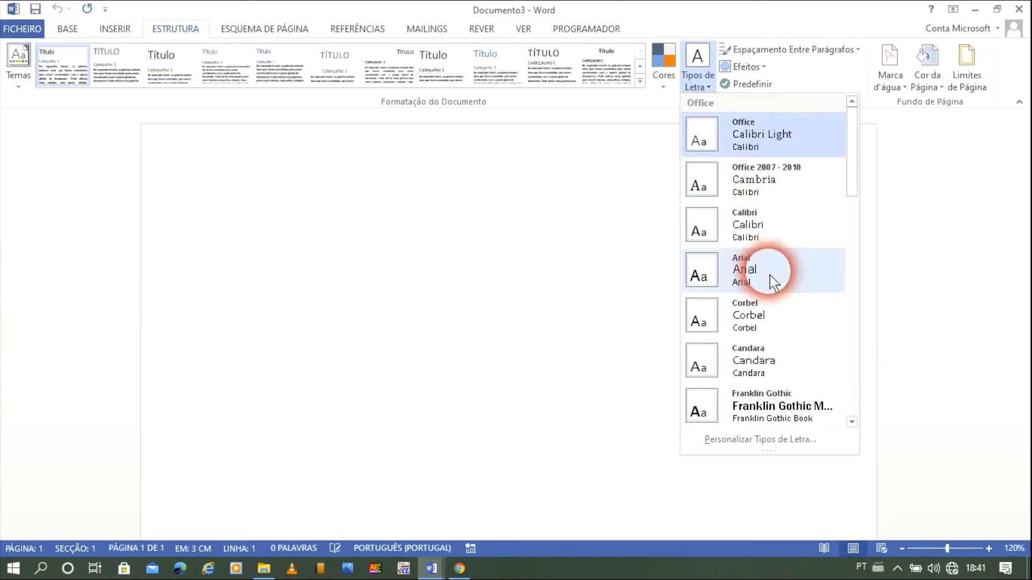
click(734, 439)
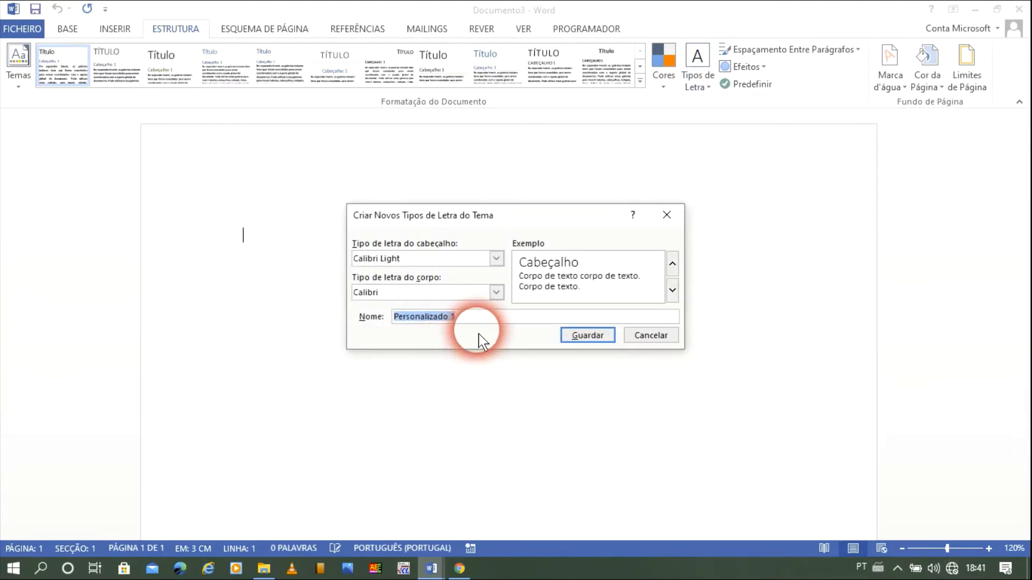
click(496, 258)
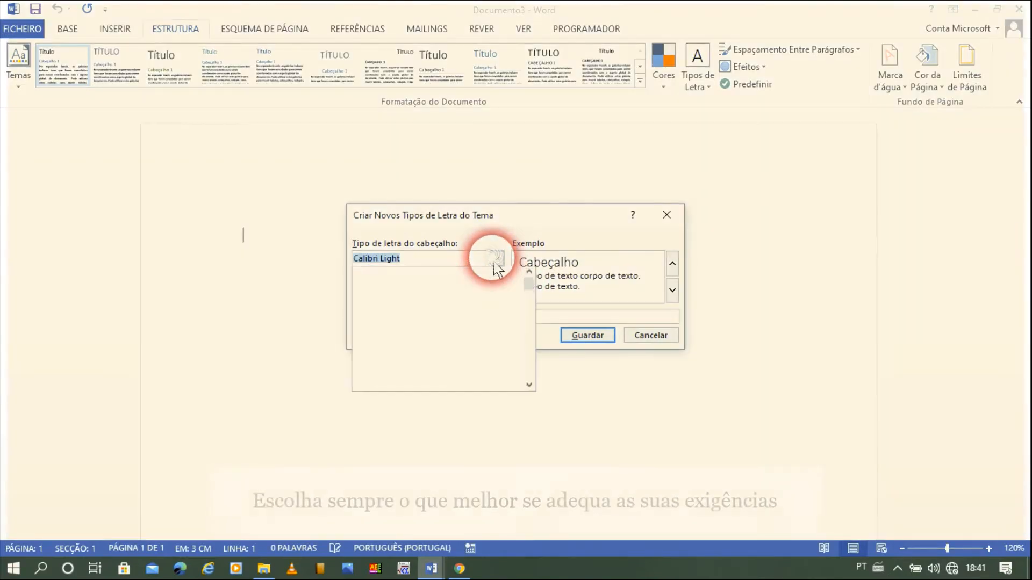
mouse_move(531, 303)
mouse_down()
mouse_move(533, 289)
mouse_move(532, 311)
mouse_up()
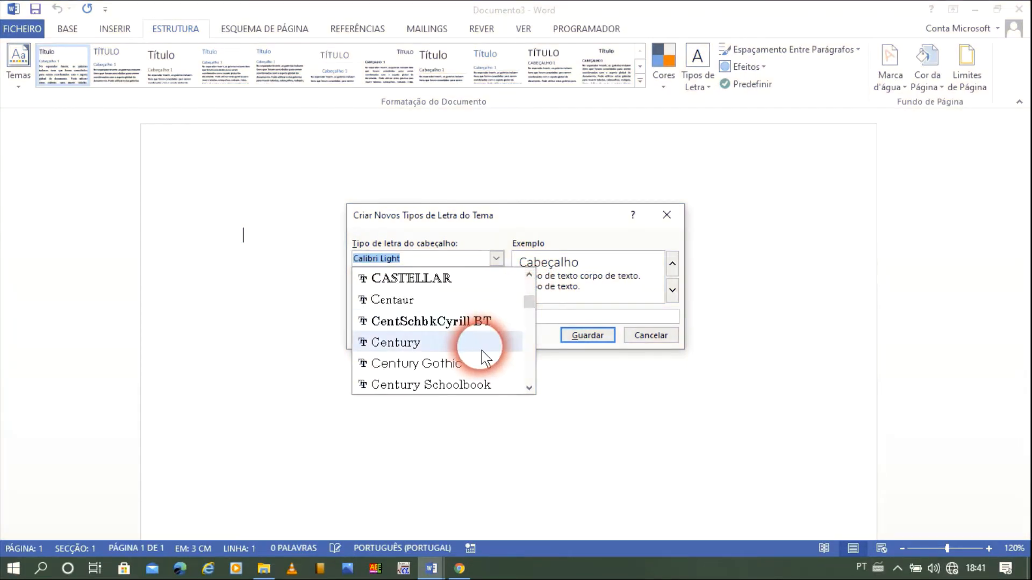
click(458, 365)
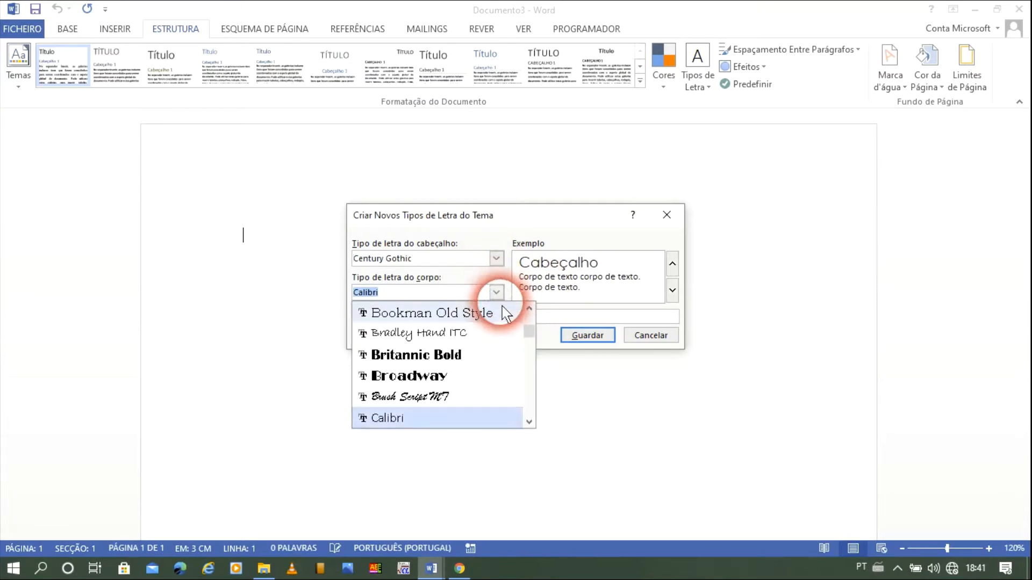
click(500, 340)
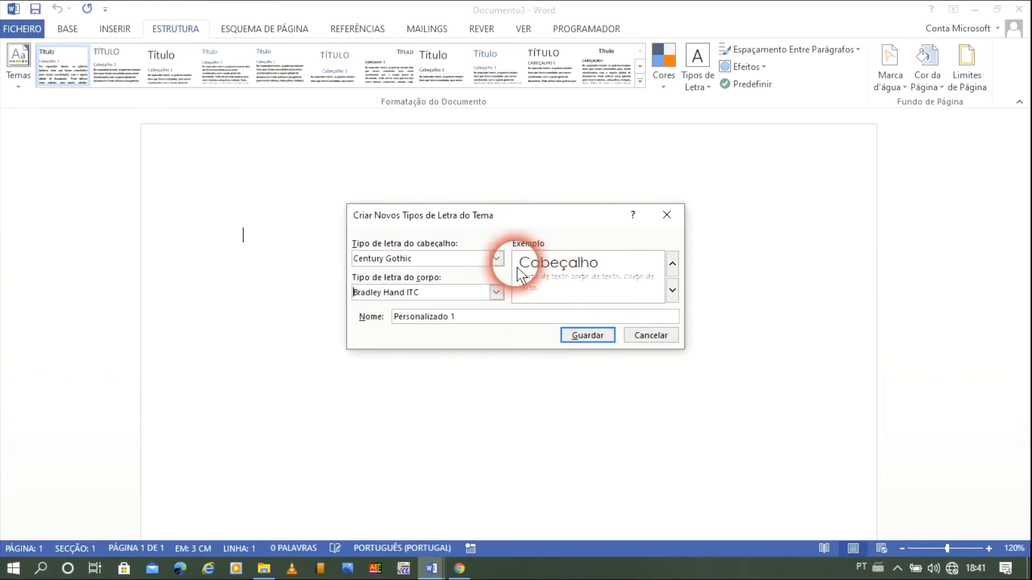
click(496, 299)
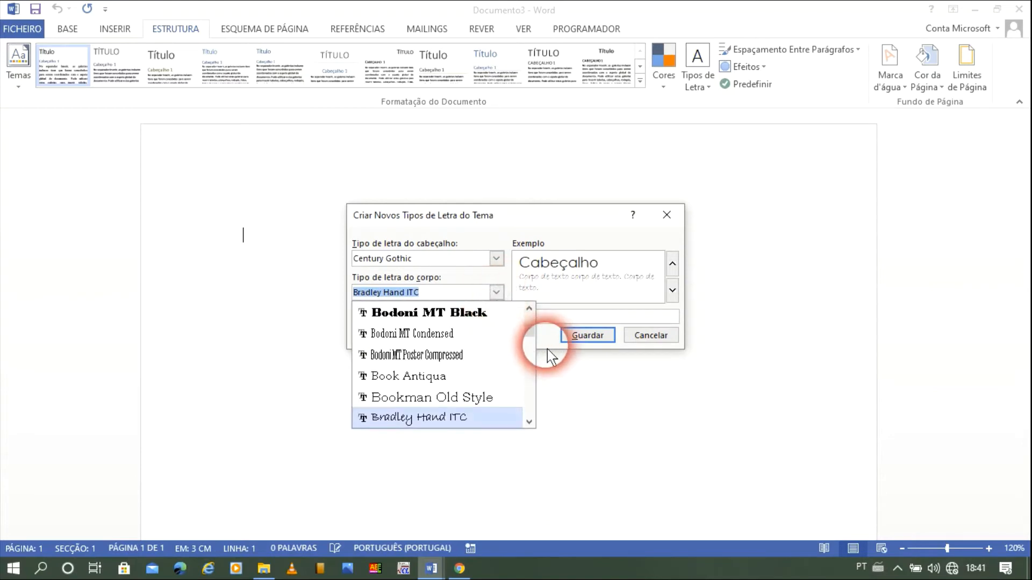
drag(527, 334, 536, 322)
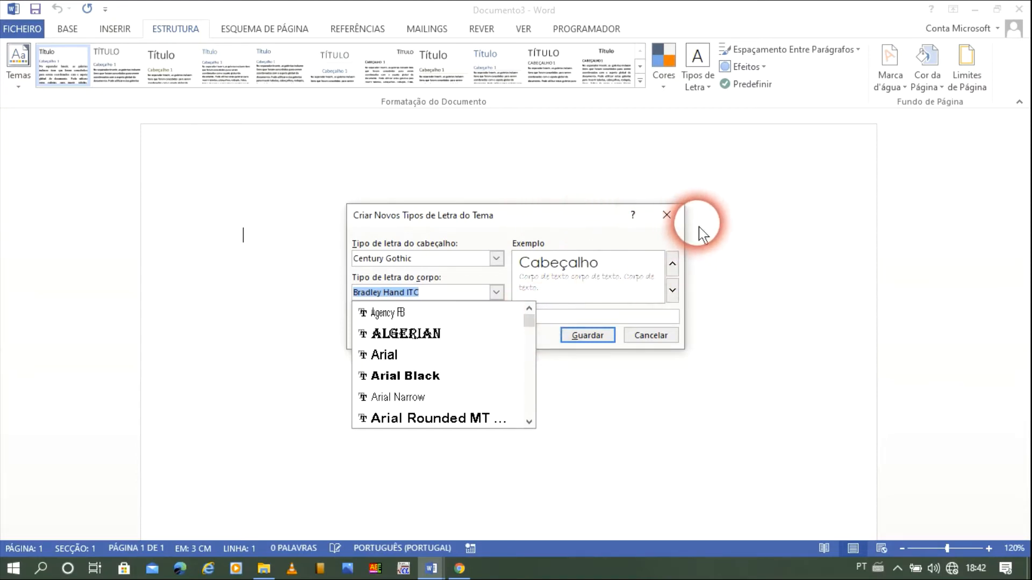
click(681, 228)
click(675, 215)
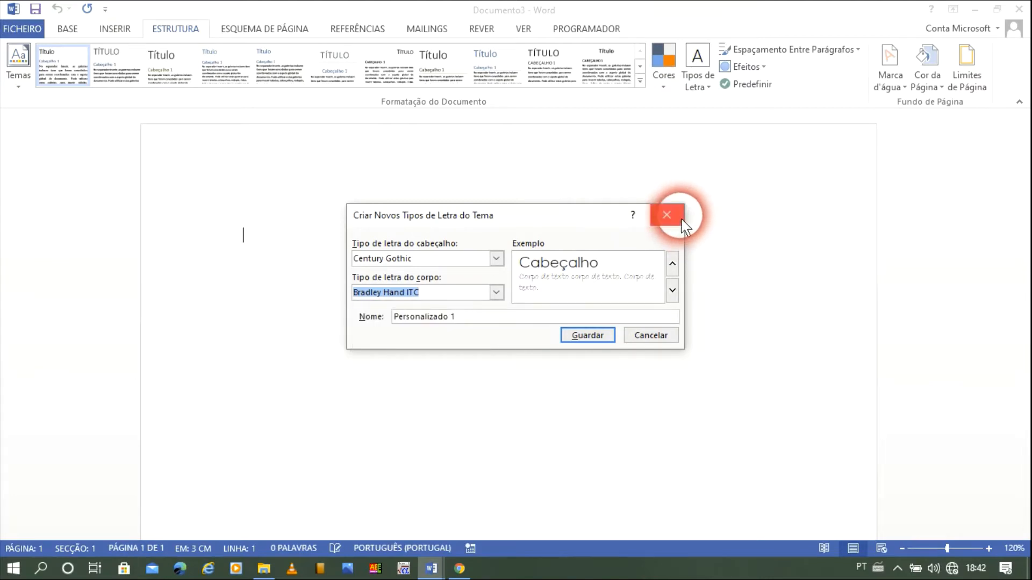
- Look at the gallery of theme effects (Efeitos) and dismiss it without applying one
click(762, 68)
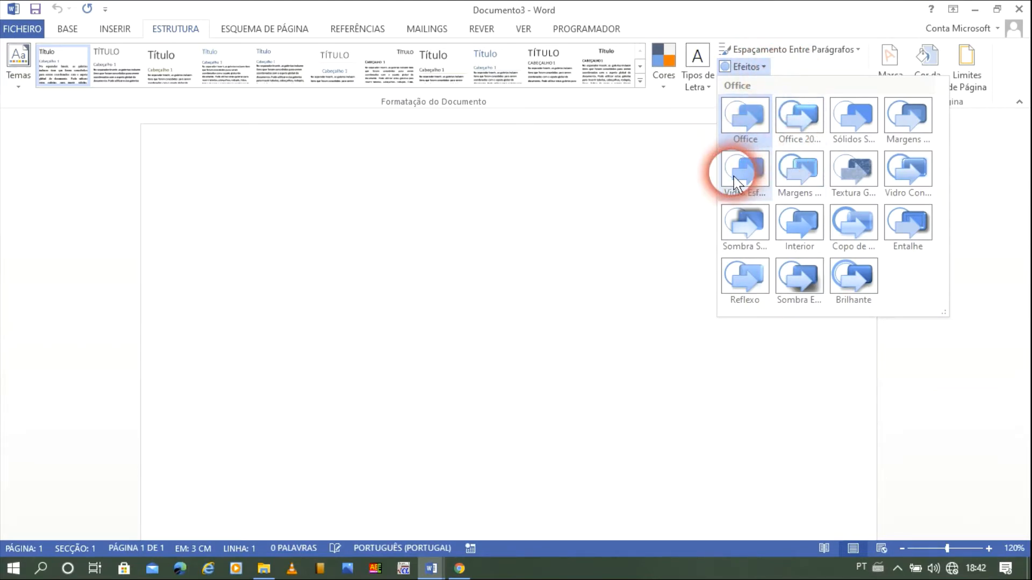
click(889, 31)
- Choose a custom image watermark for the document and browse for its picture offline
click(892, 82)
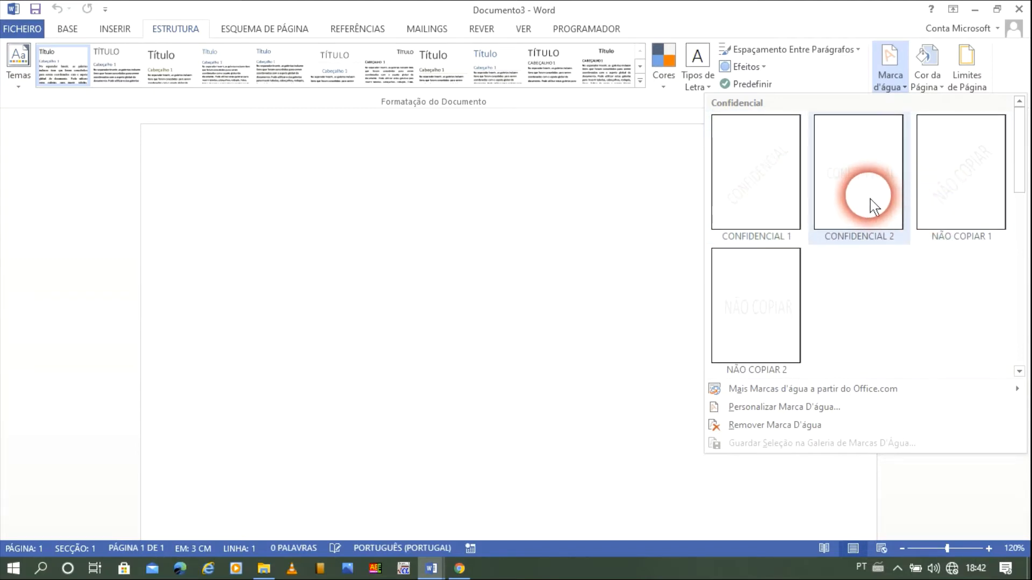
click(796, 412)
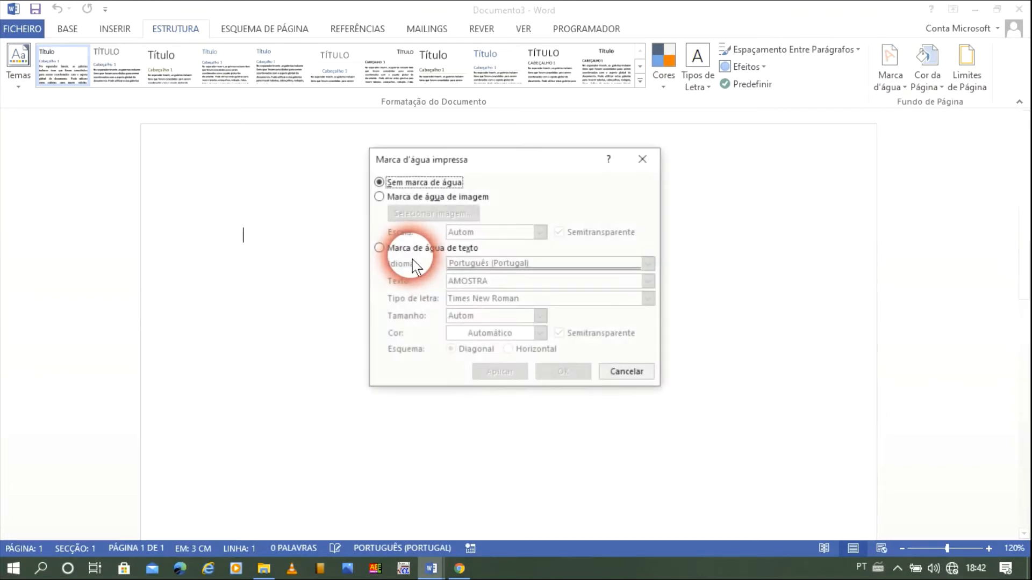
click(395, 197)
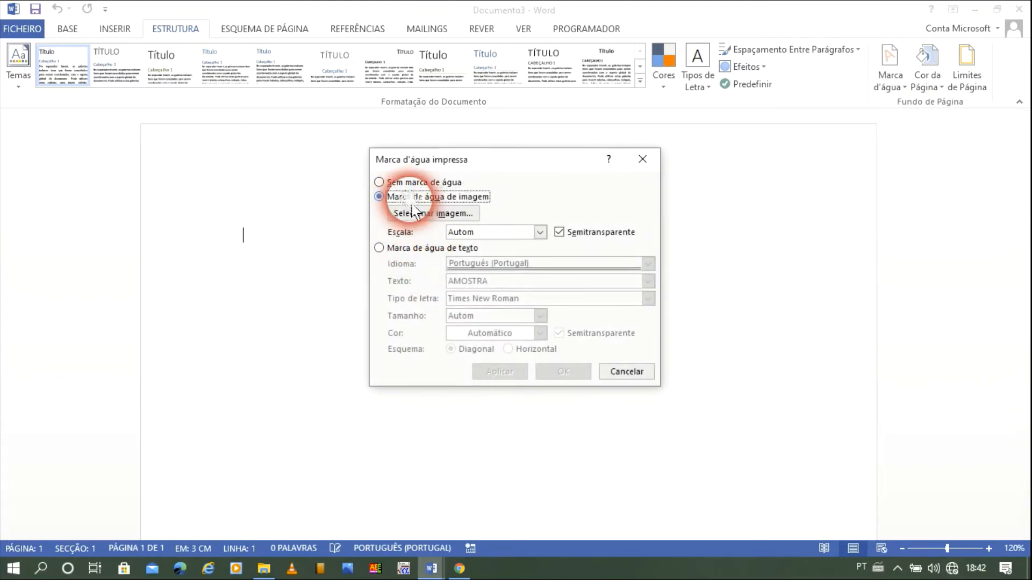
click(451, 214)
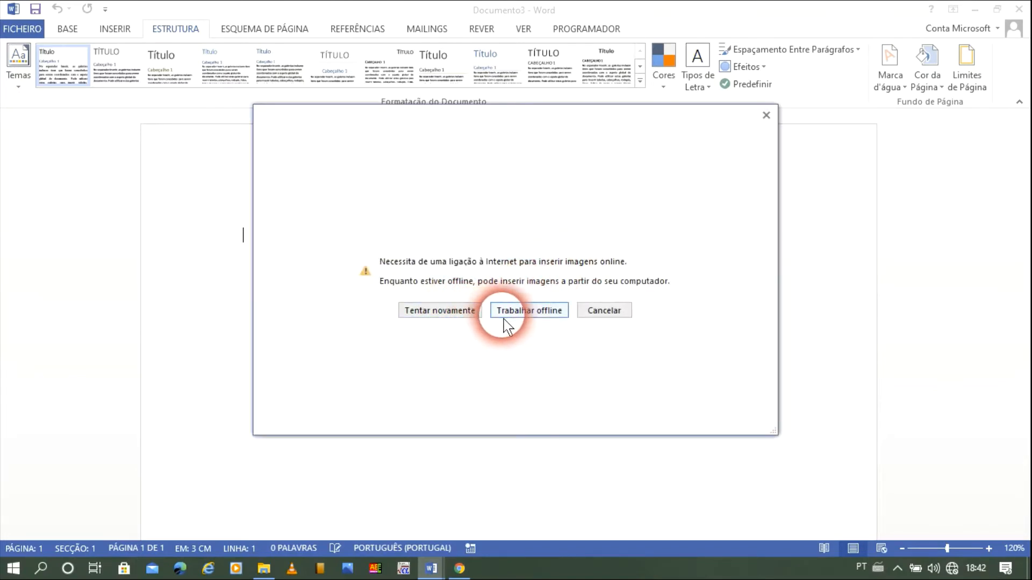
click(537, 316)
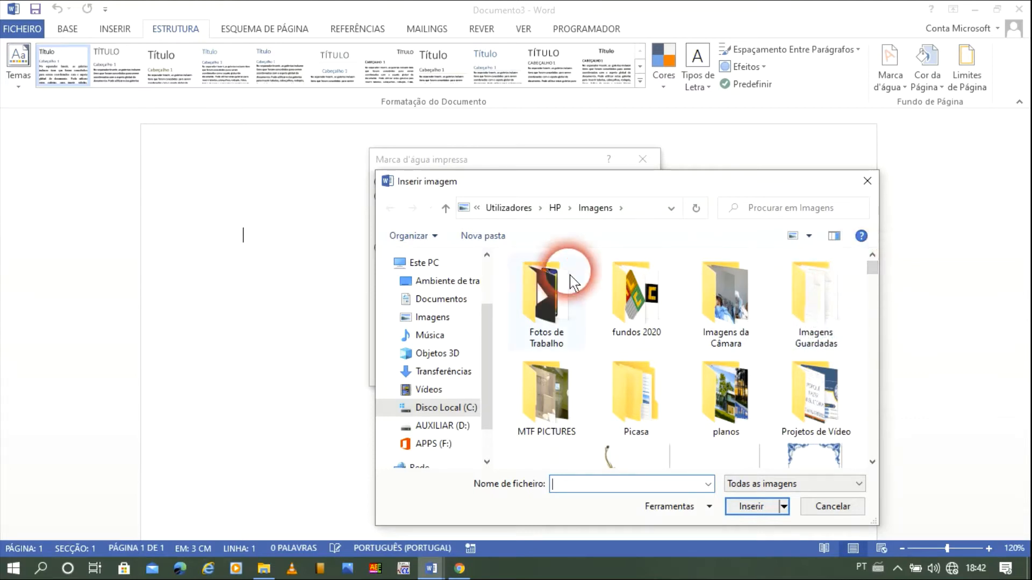
- Select fundo-activ1 from the HD-NEXTLECMZ folder on drive AUXILIAR (D:) and apply it as the page watermark
click(438, 426)
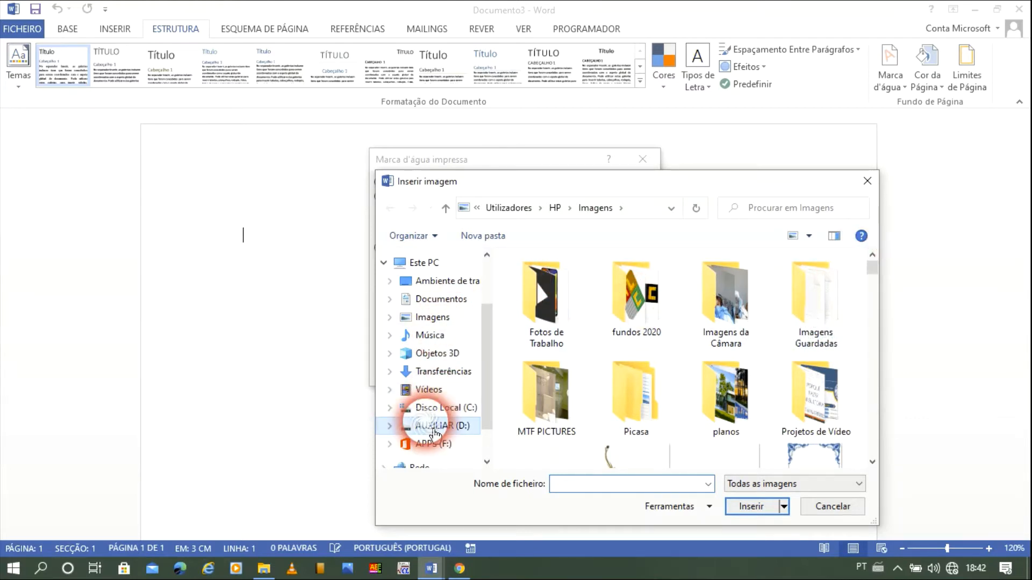
double_click(649, 395)
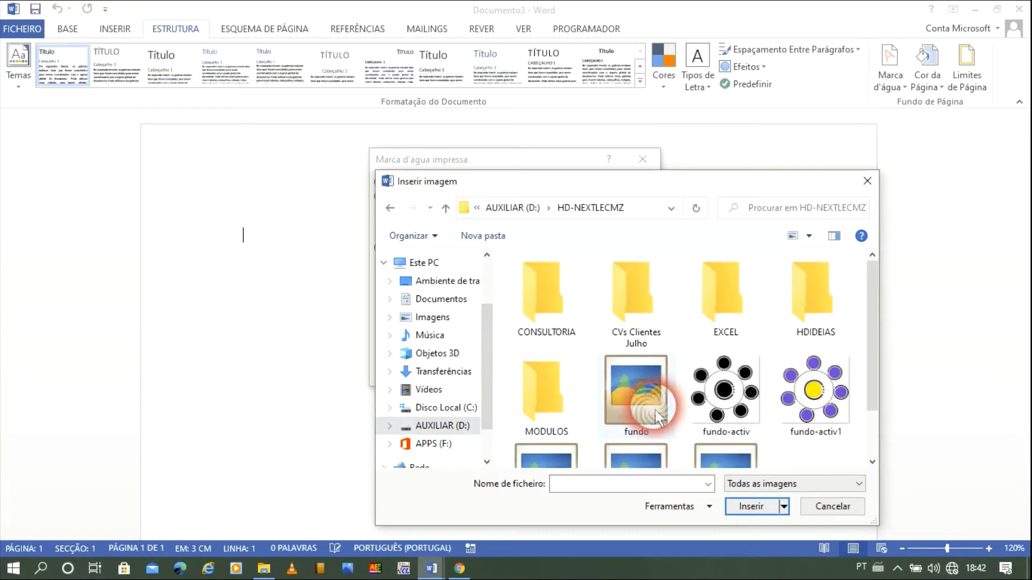
click(845, 392)
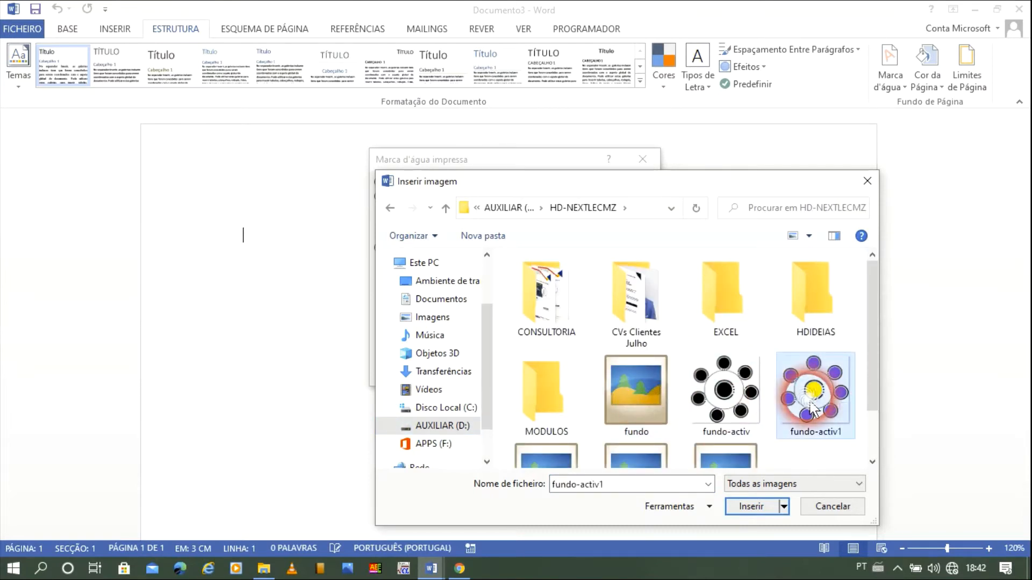
click(755, 513)
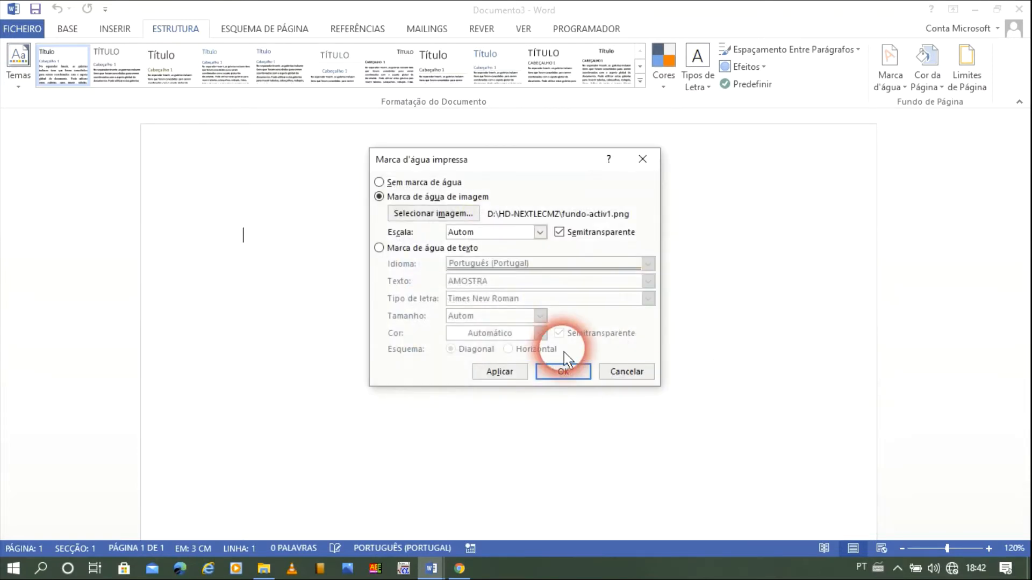
click(561, 376)
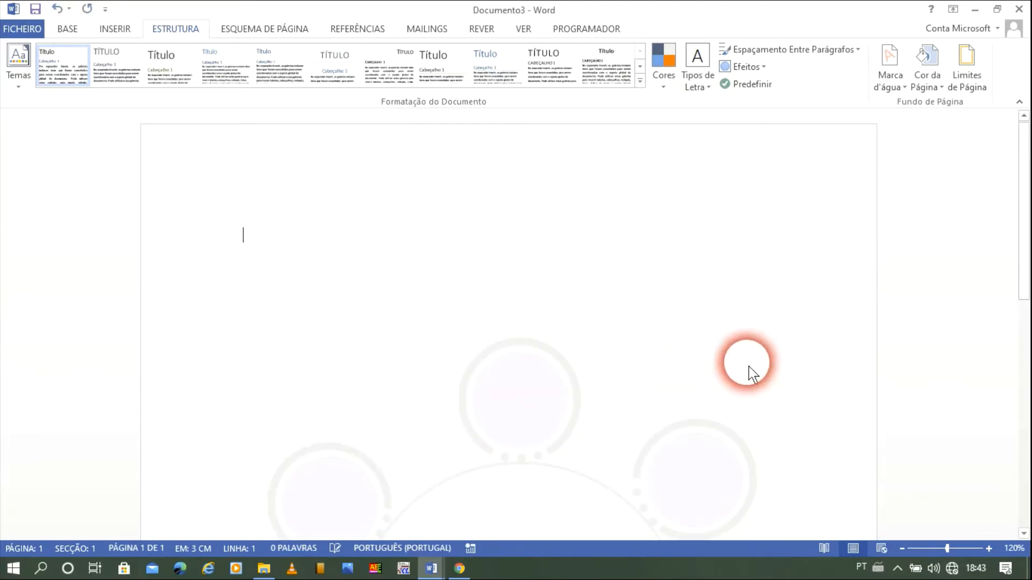
- Look over the image watermark down the page and undo it
drag(1024, 226, 1023, 381)
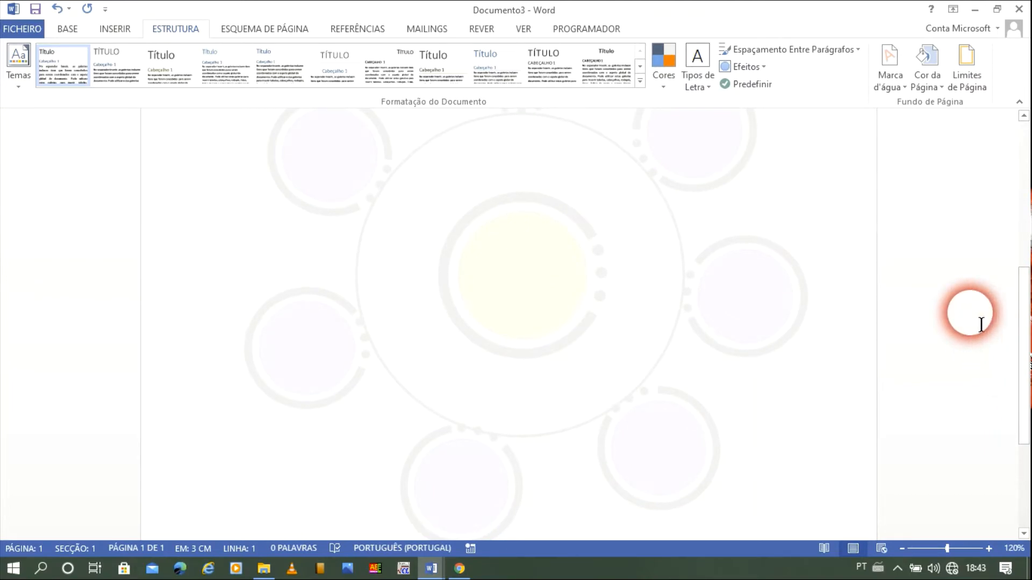
key(ctrl+z)
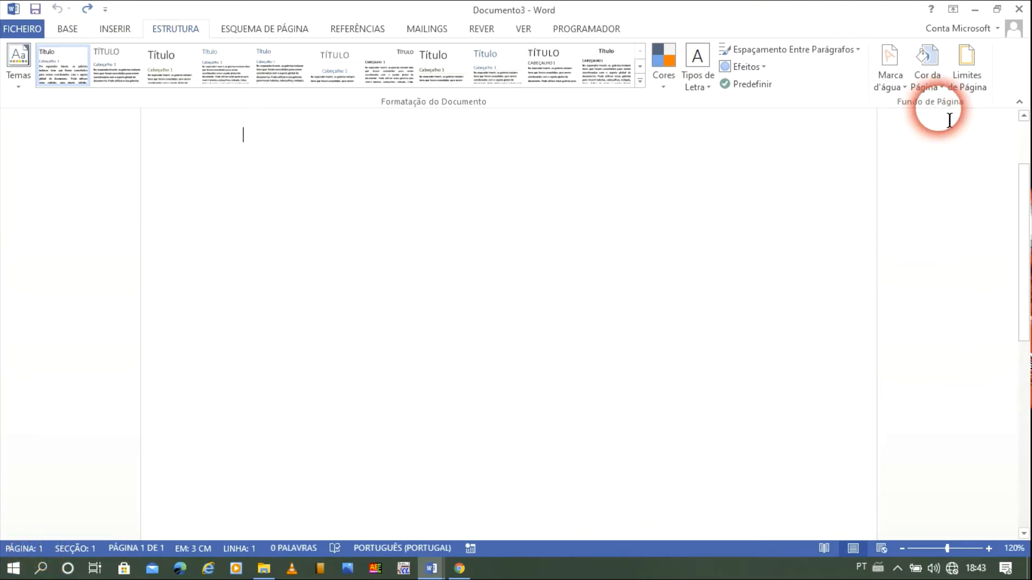
- Look at the page colour palette and the page border settings, and leave both without applying anything
click(941, 97)
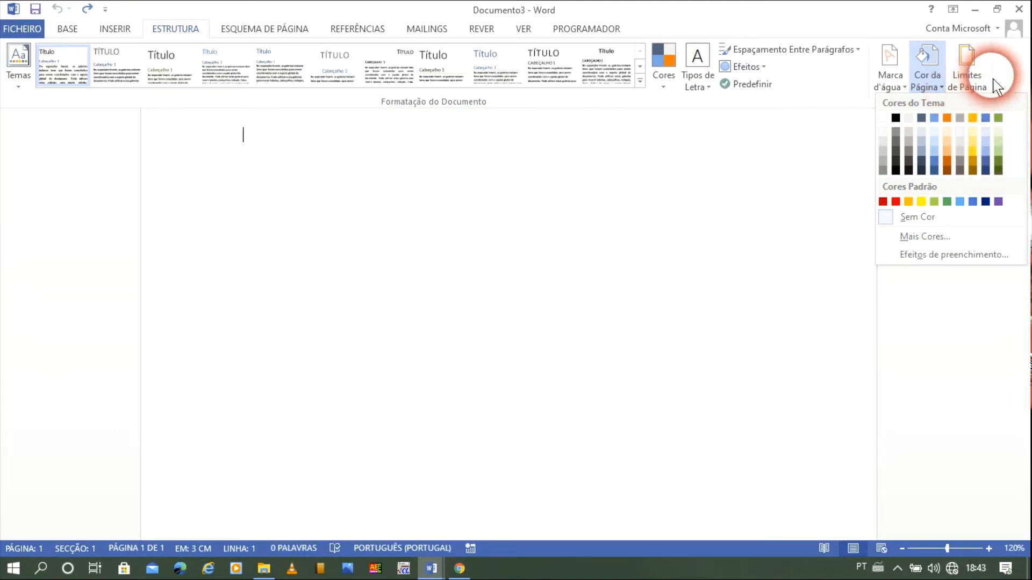
click(995, 85)
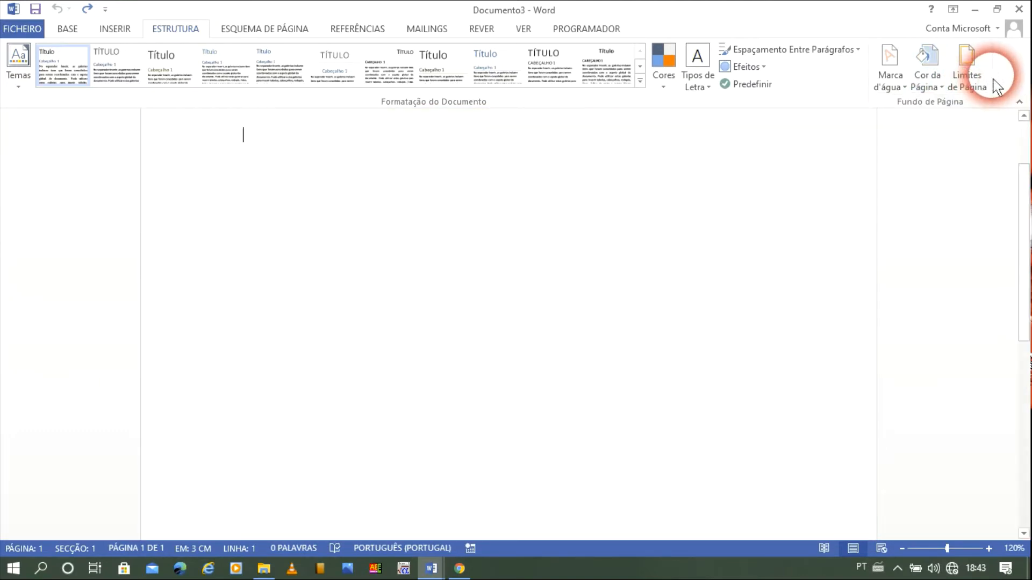
click(971, 82)
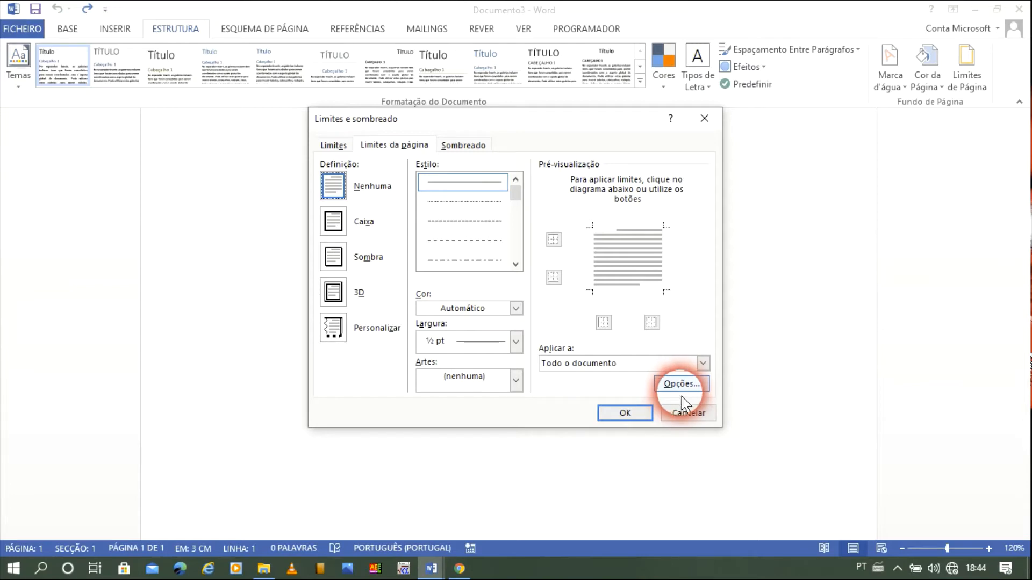
click(678, 426)
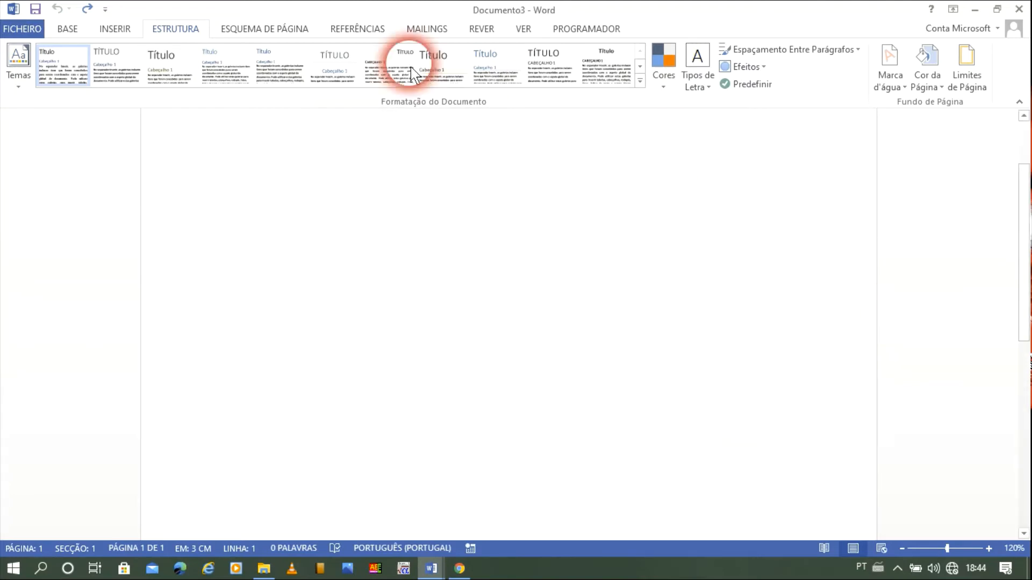
- Examine the preset page margins, from Normal to Espelhada, without applying any
click(264, 33)
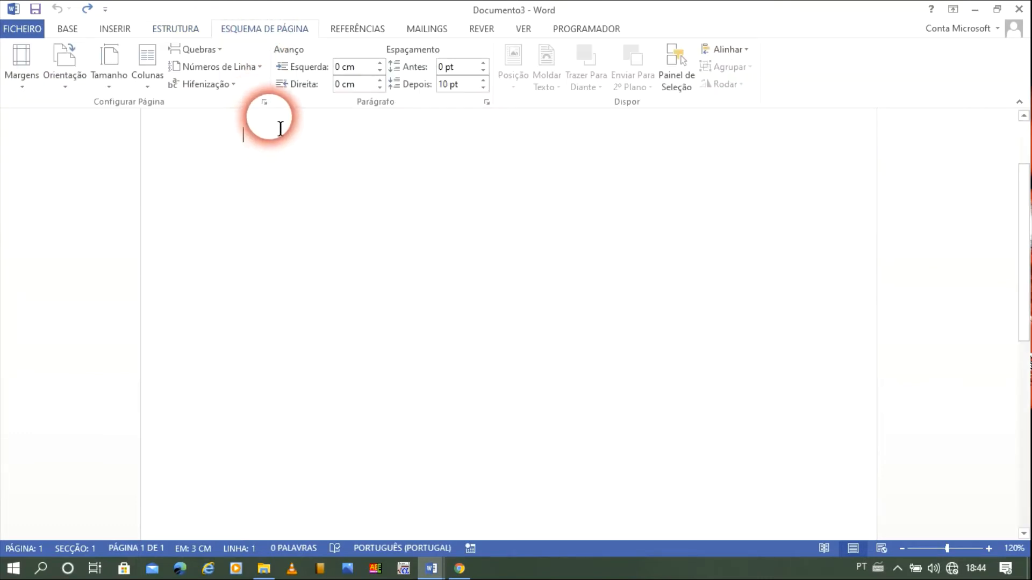
click(24, 98)
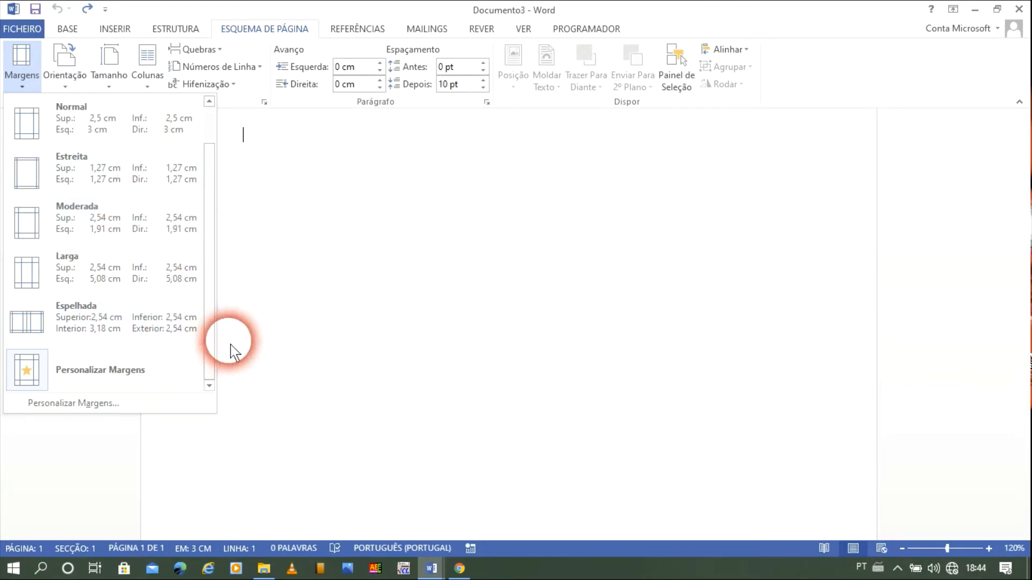
click(272, 319)
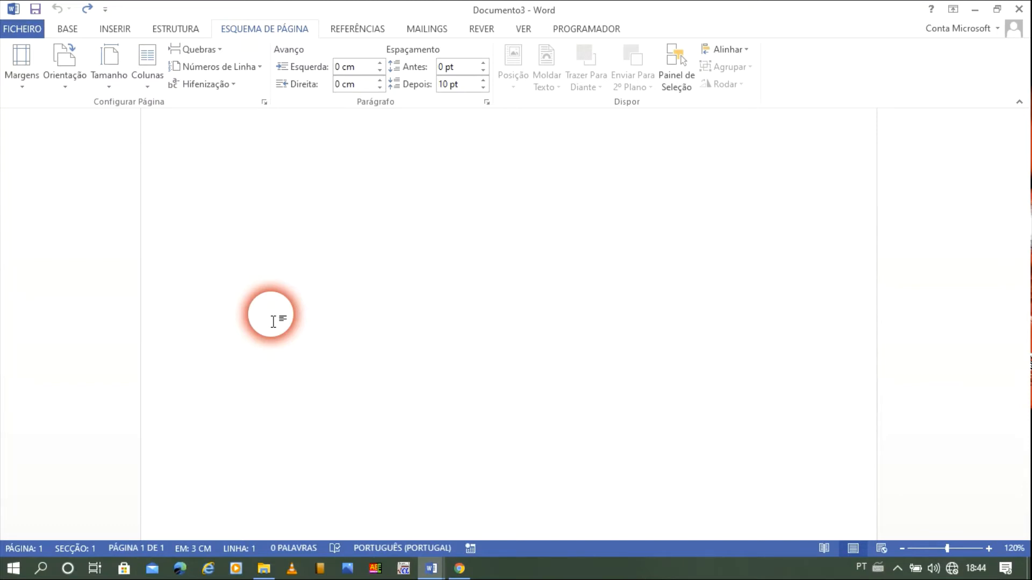
drag(1025, 248, 1027, 172)
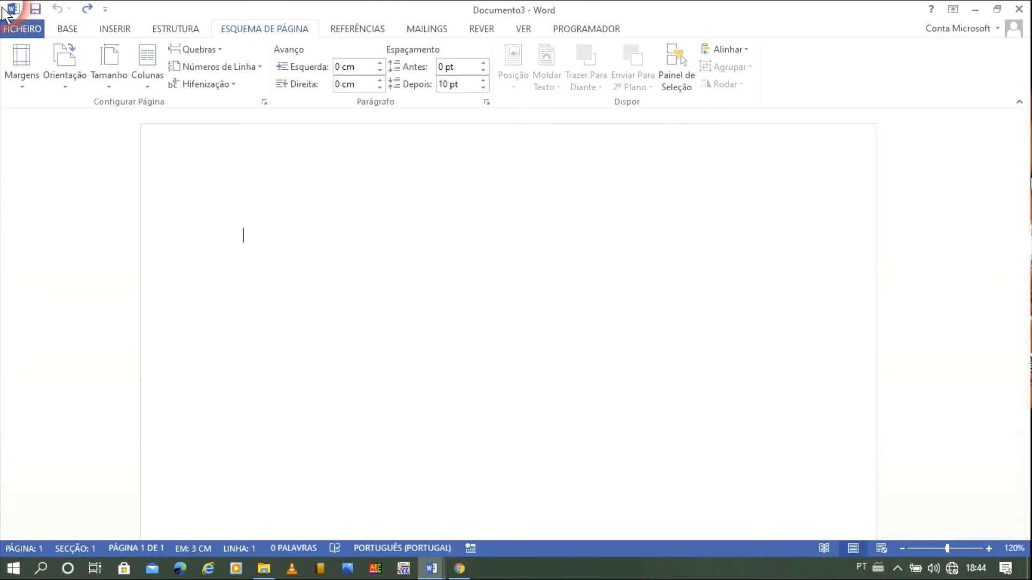
click(20, 86)
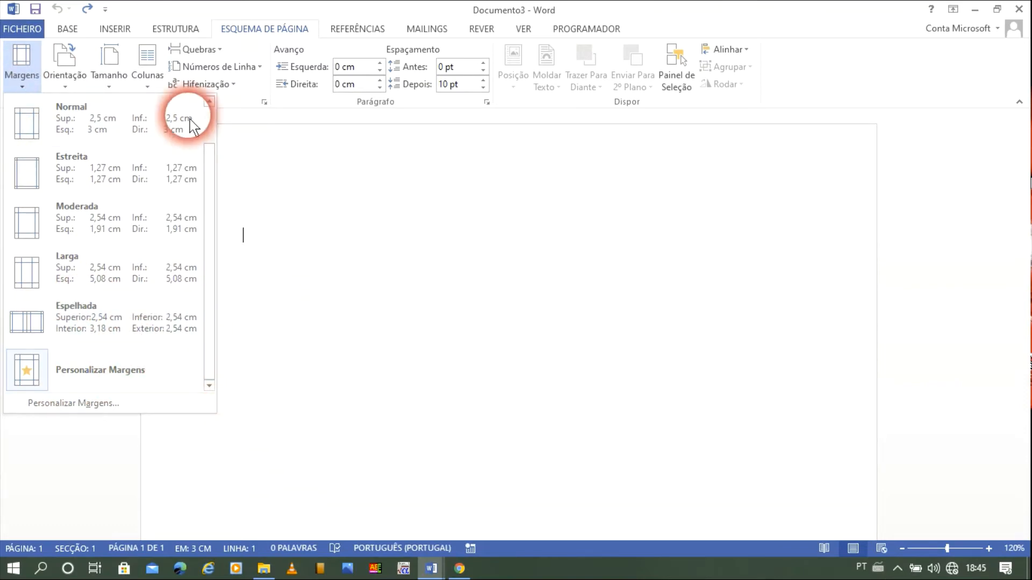
- Try the Horizontal page orientation and switch the page back to Vertical
click(83, 86)
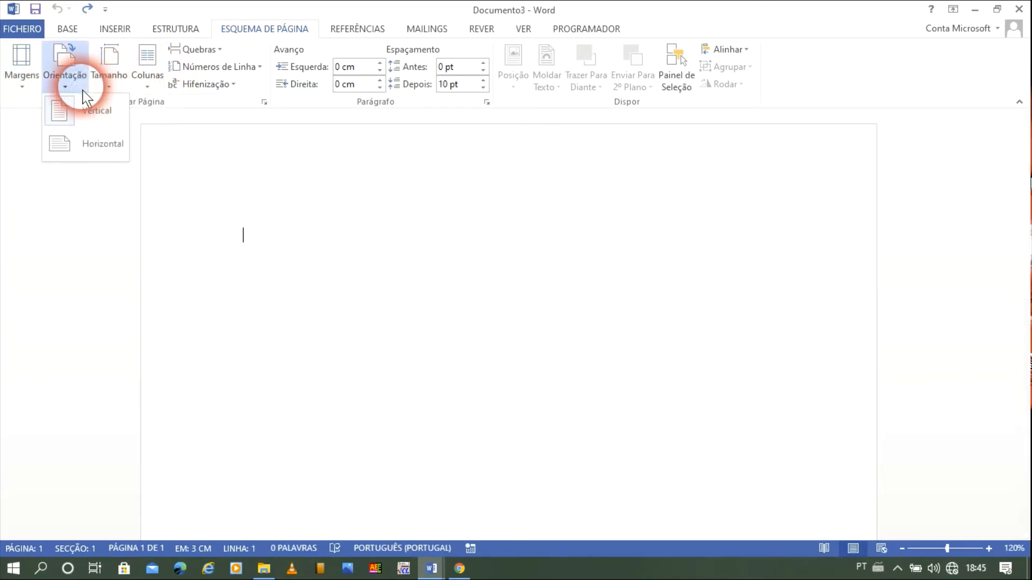
click(83, 155)
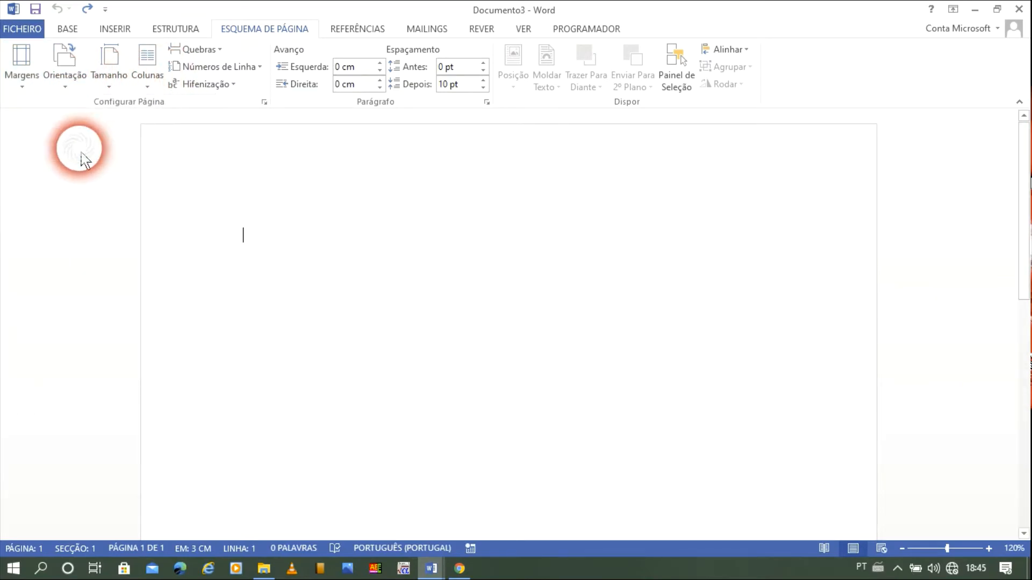
click(67, 86)
click(83, 119)
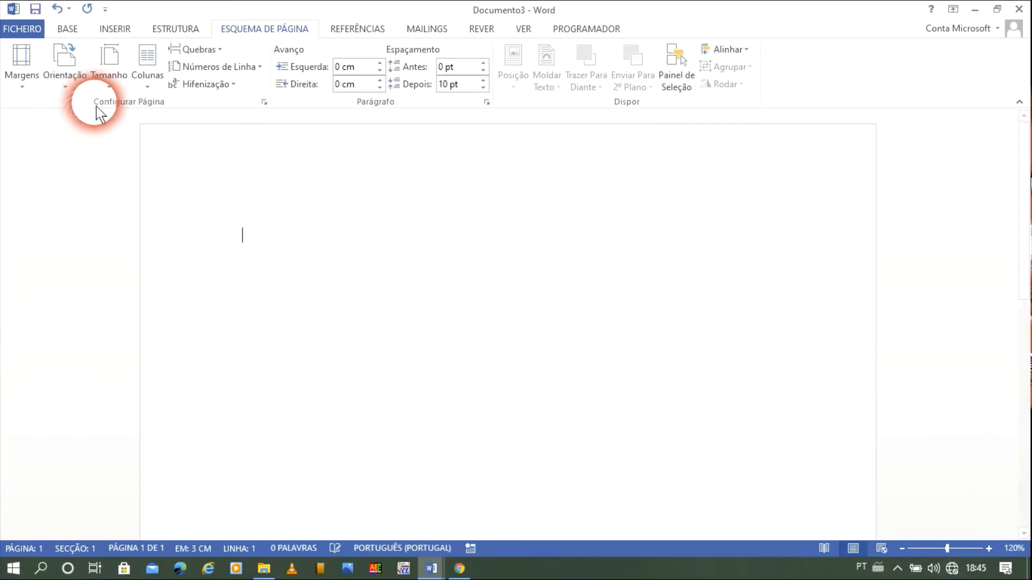
- Look through the paper sizes and the column layout settings, and close them without applying changes
click(109, 91)
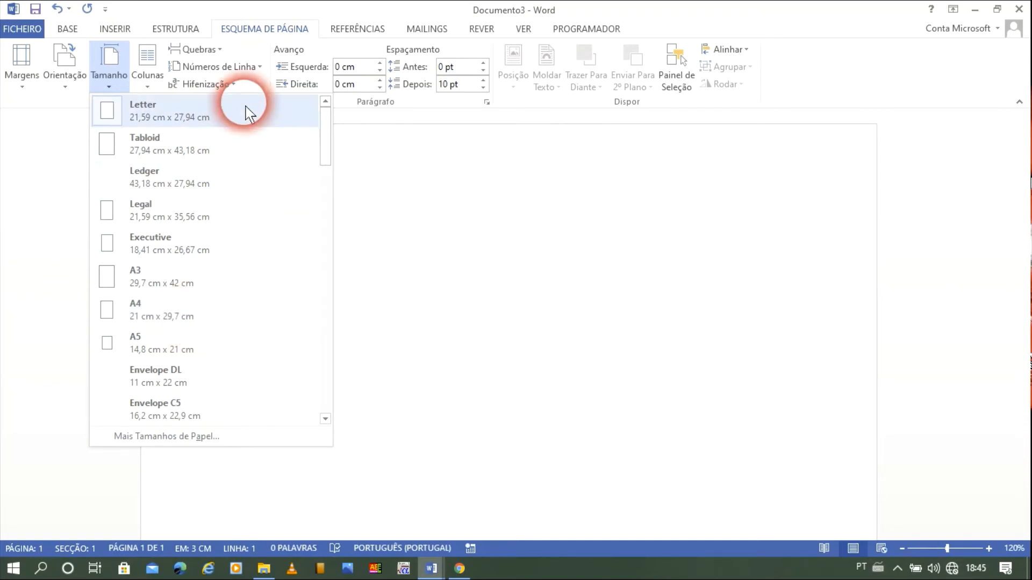
click(146, 86)
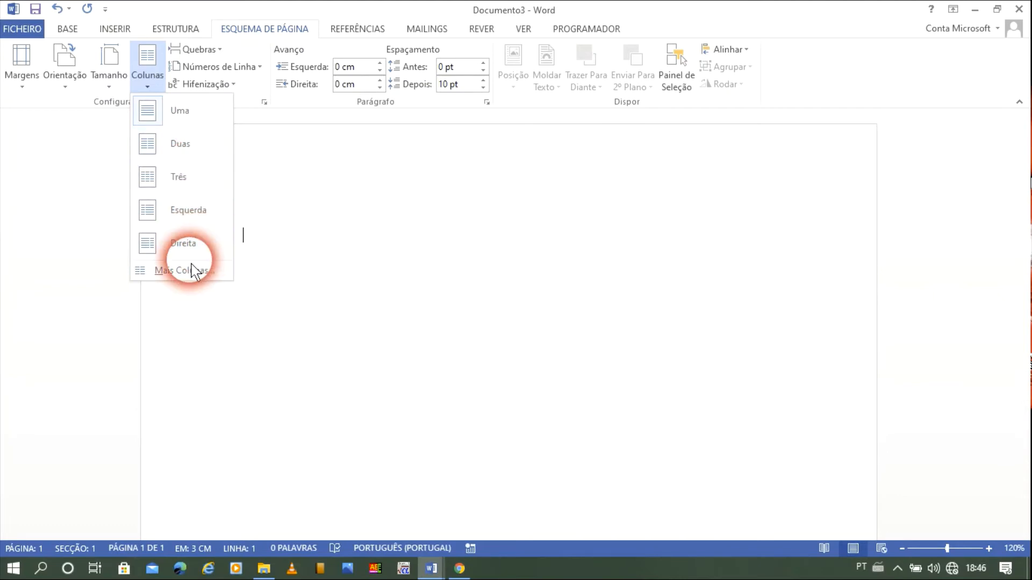
click(177, 271)
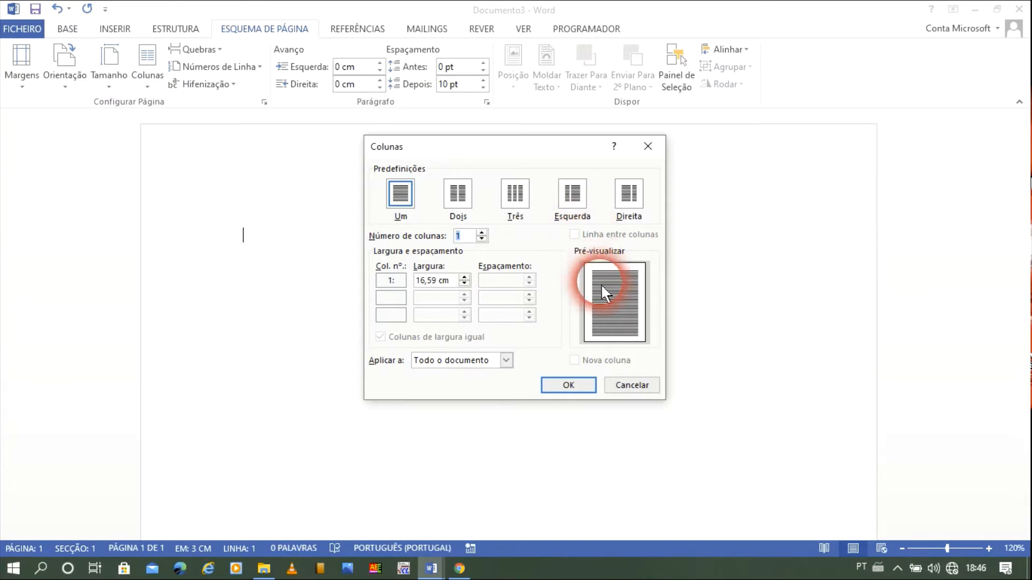
click(633, 386)
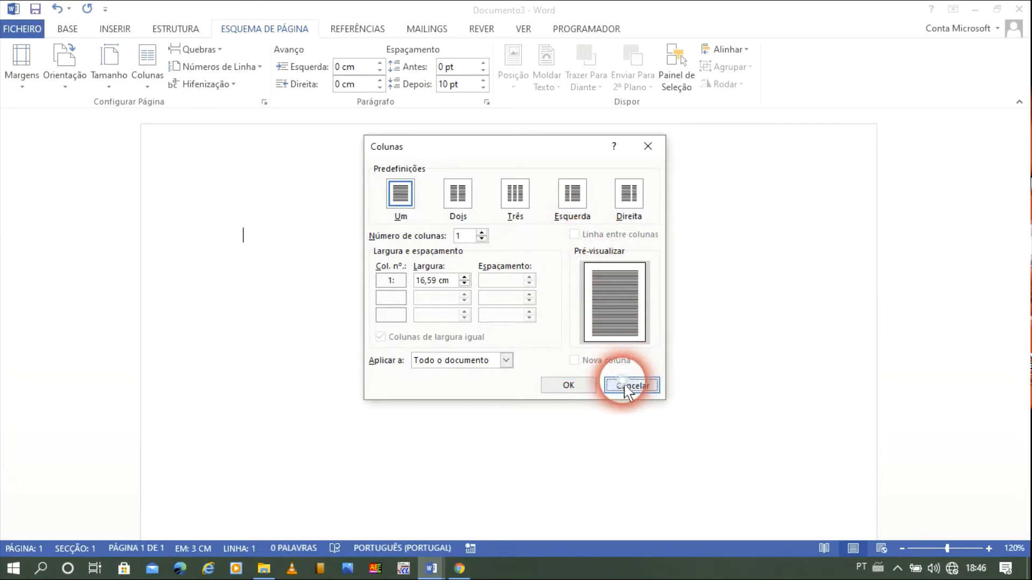
- Switch to the projecto caprinocultura document, examine its two-column text layout, and return to the blank document
click(434, 569)
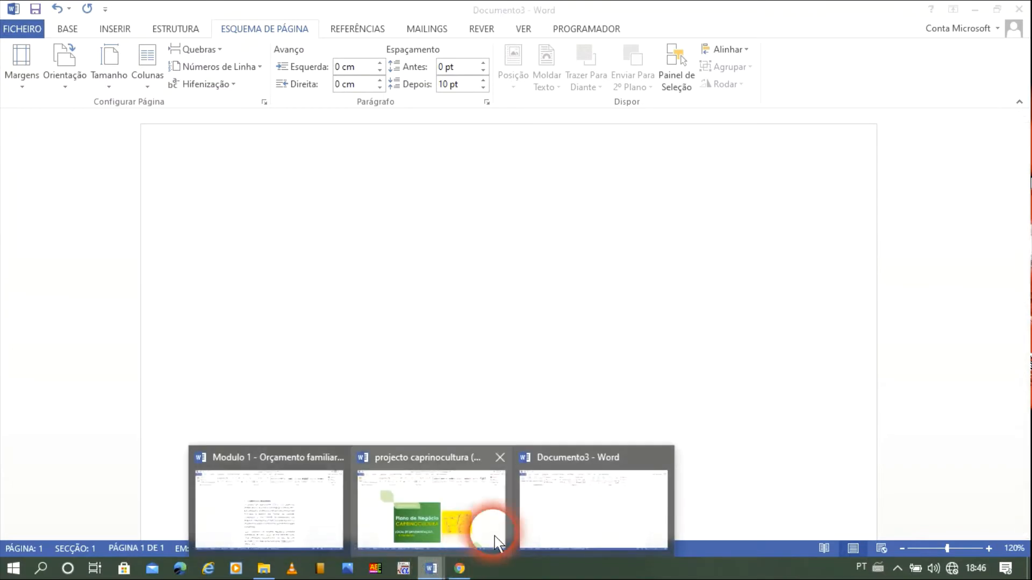
click(467, 512)
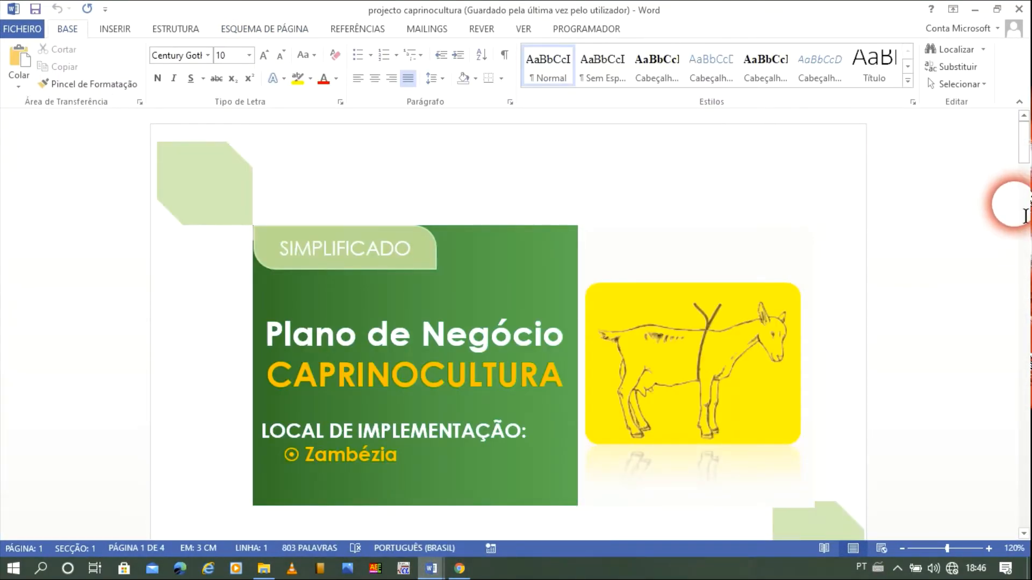
click(1024, 149)
drag(1024, 149, 1024, 242)
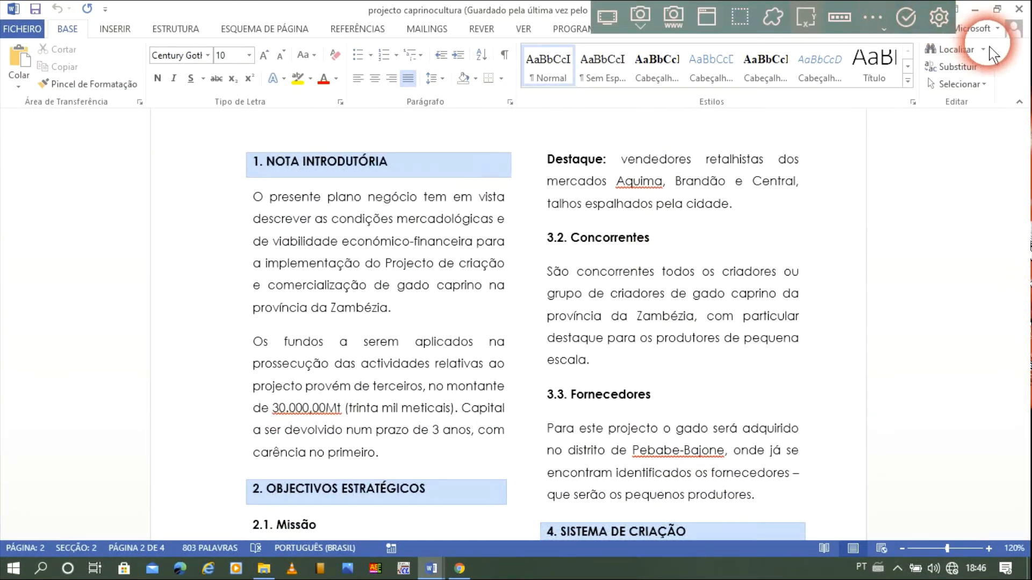
click(974, 16)
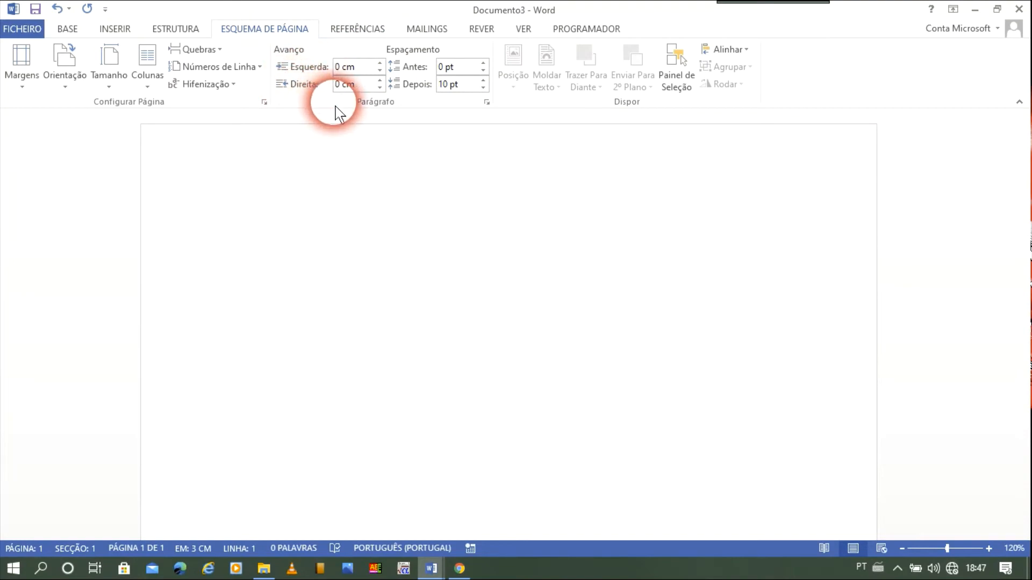
- Review the page and section break types and the line numbering options without inserting any
click(219, 52)
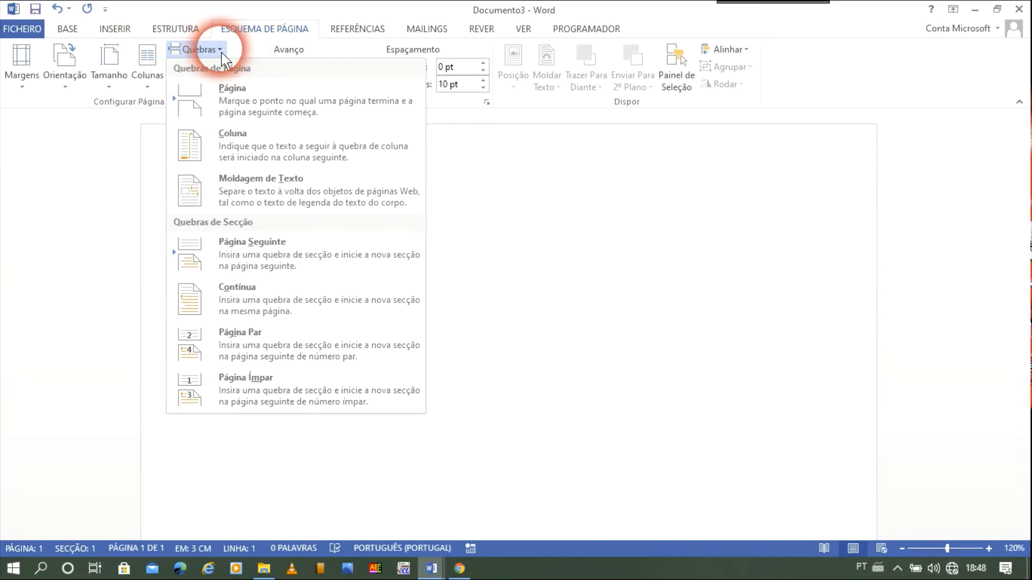
click(222, 53)
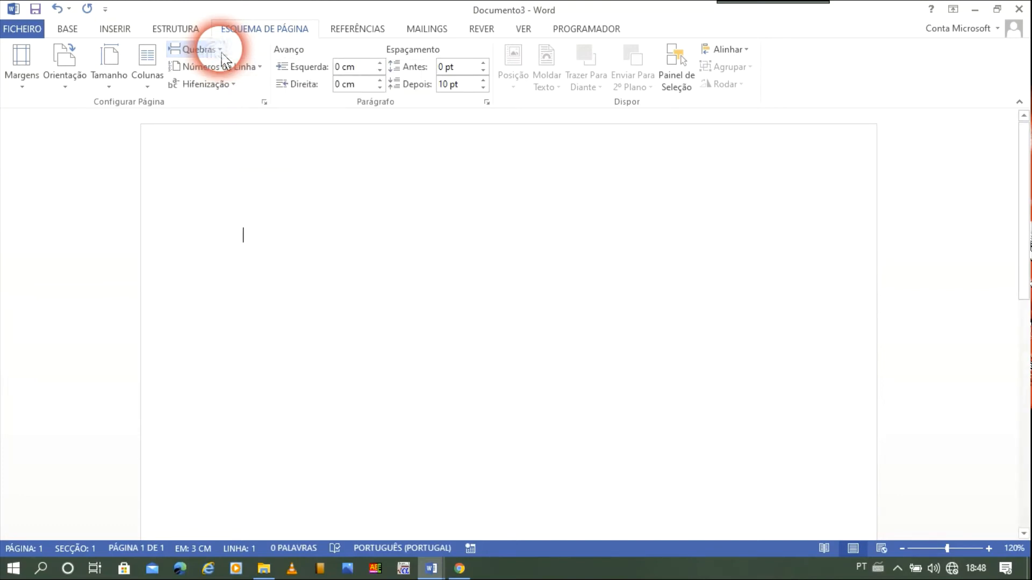
click(252, 75)
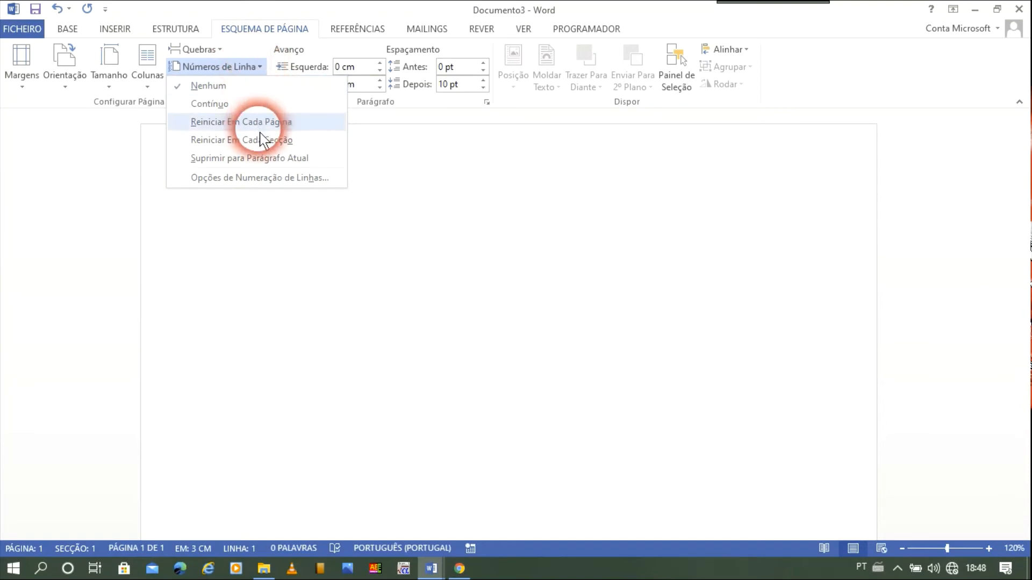
- Review the hyphenation choices and the detailed hyphenation options, and close them without applying changes
click(259, 54)
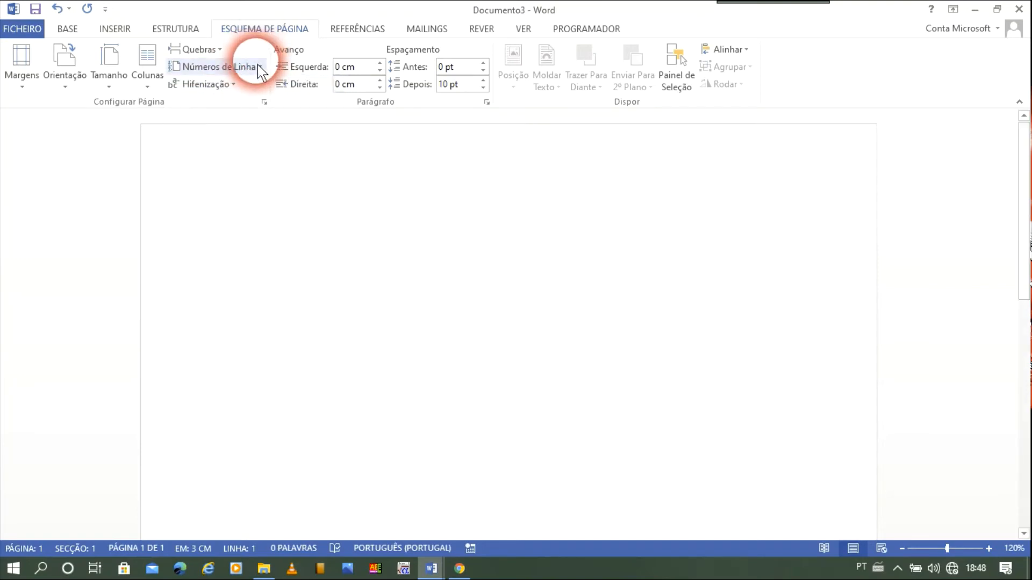
click(234, 85)
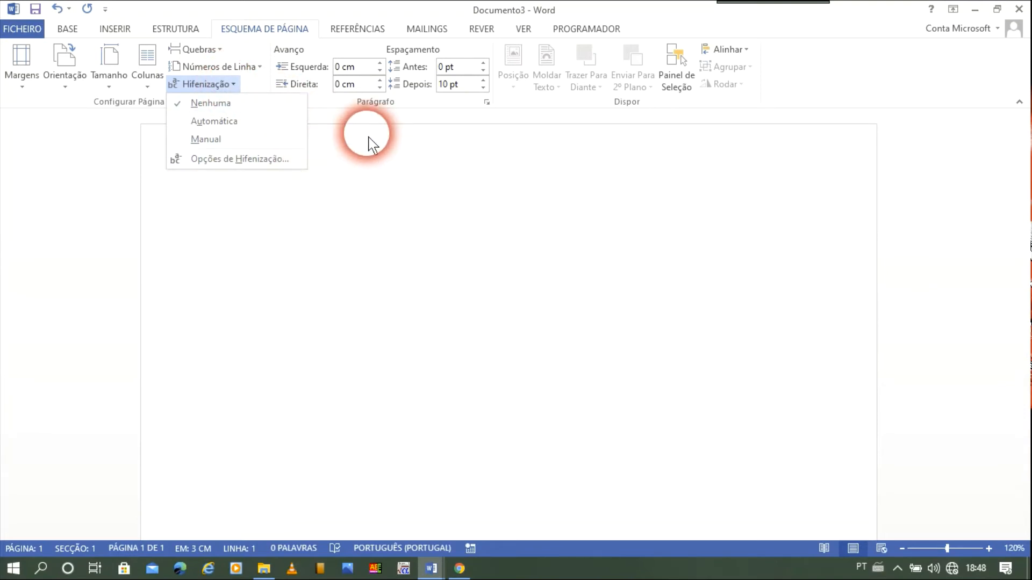
click(245, 158)
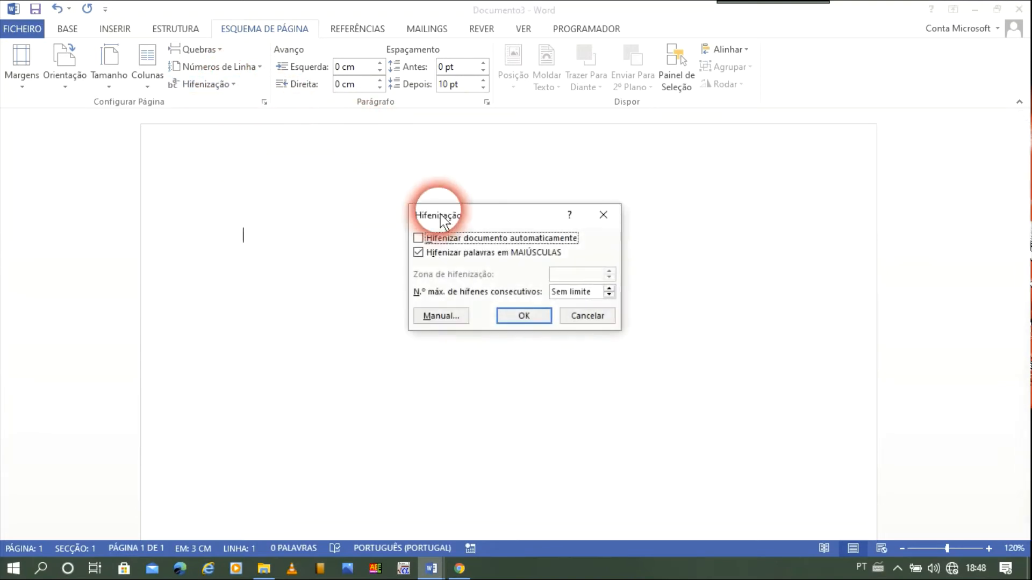
click(602, 220)
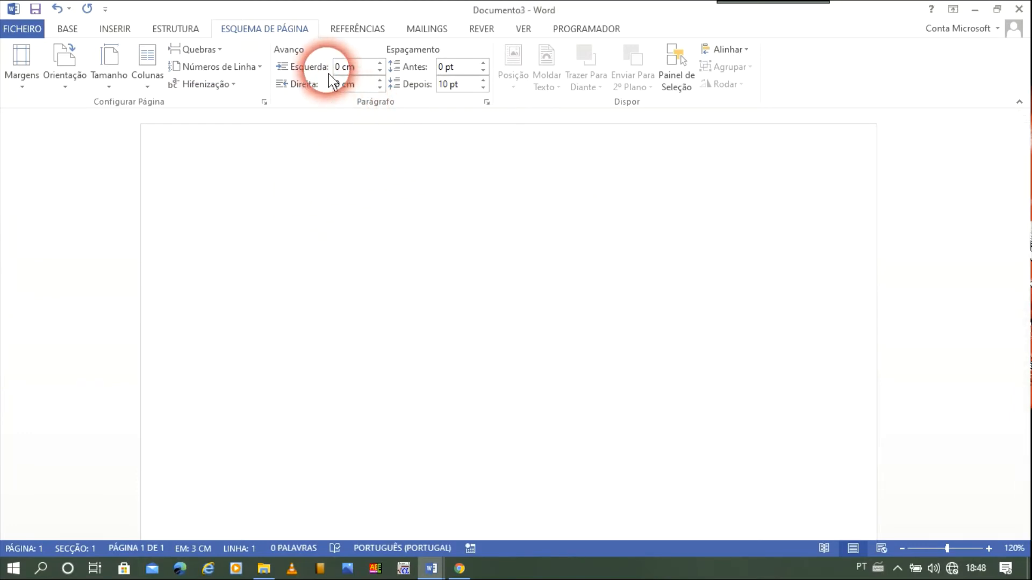
- Enter the sample word "Texto" on the page, and review its paragraph indent, spacing and default settings without changing them
click(411, 280)
text(Texto)
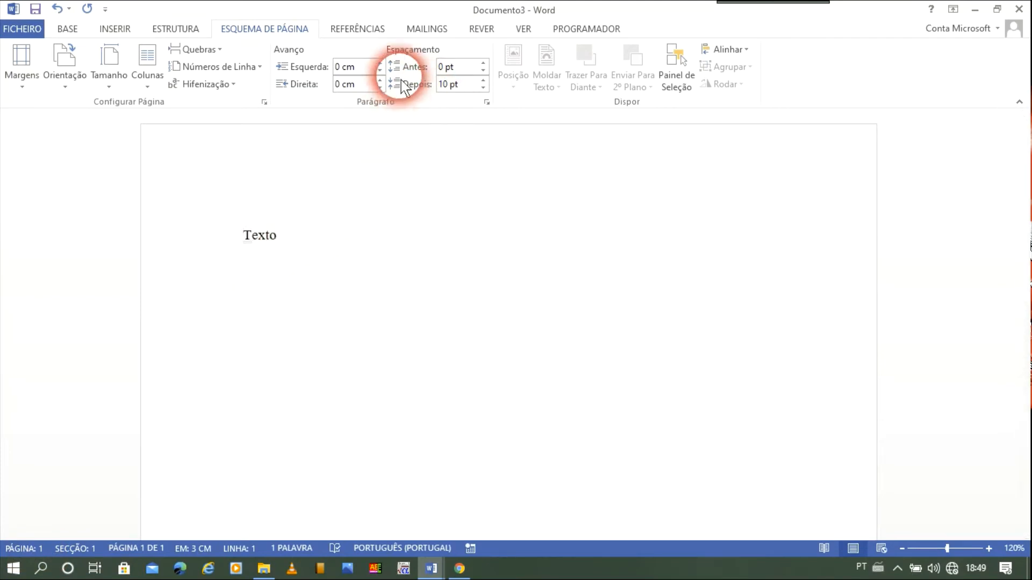
click(487, 102)
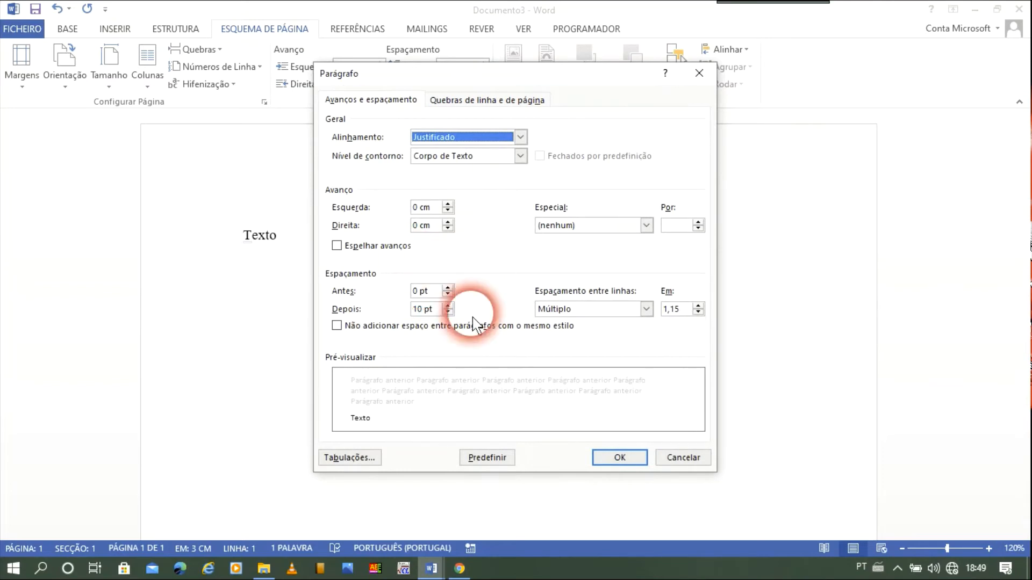
click(487, 458)
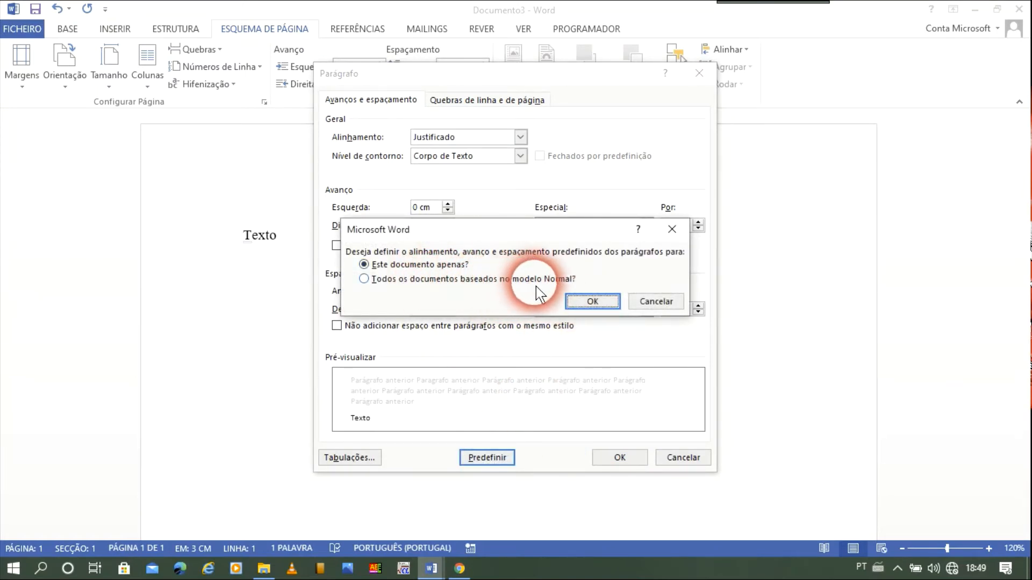
click(650, 304)
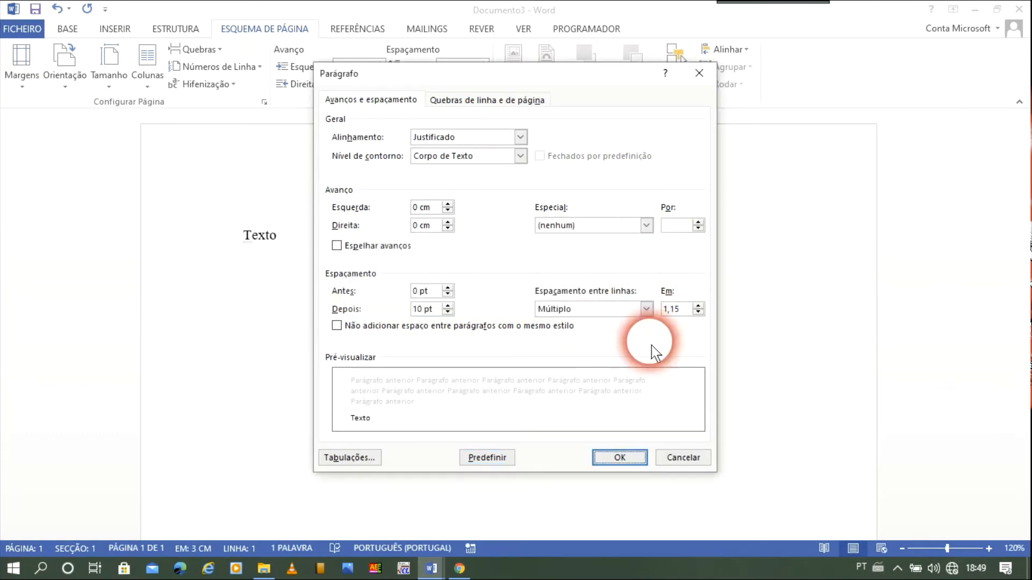
click(685, 462)
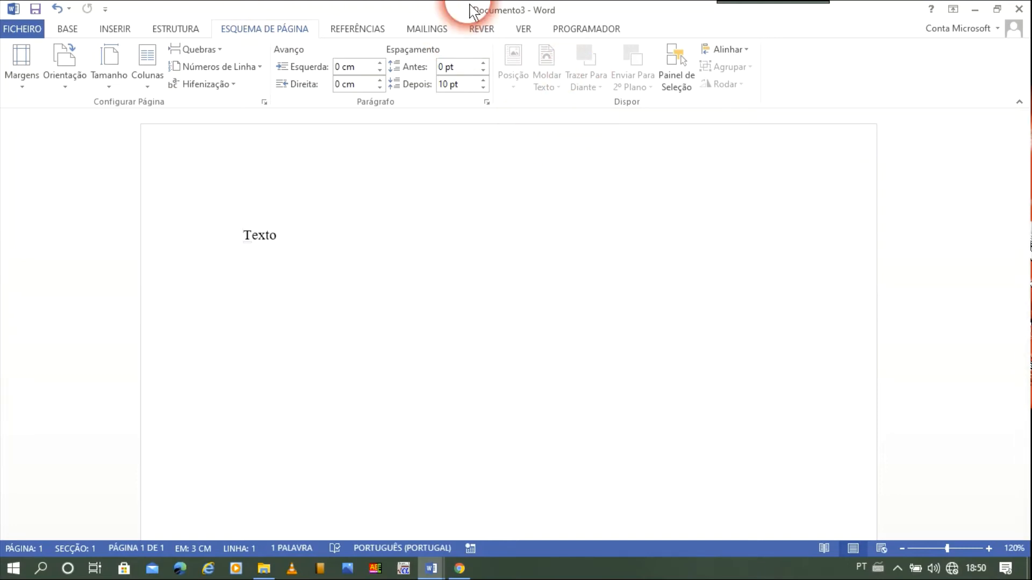
- Look through the reference features, including the table of contents levels for added text and the available citation styles, without choosing any
click(360, 32)
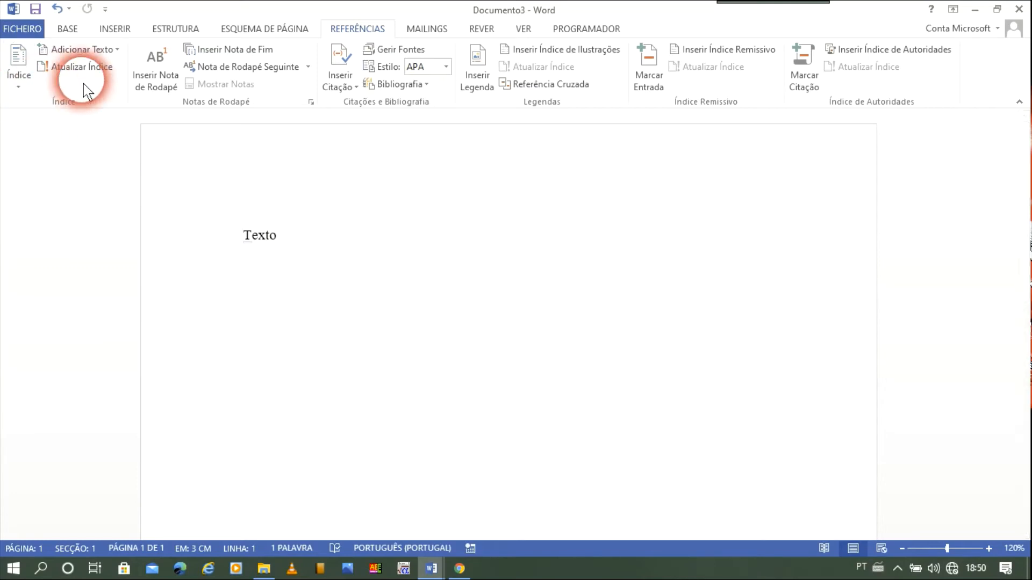
click(121, 50)
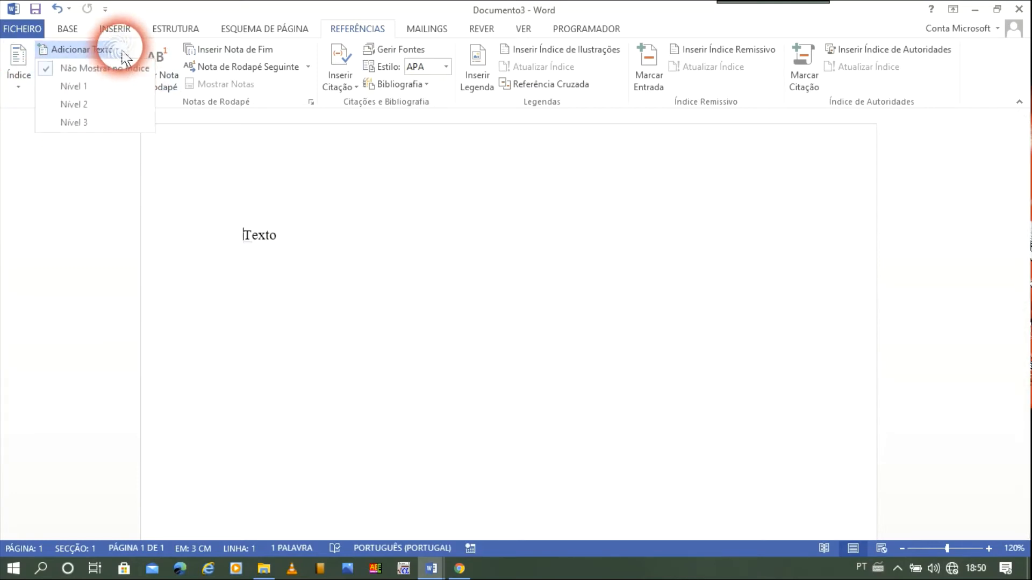
click(200, 118)
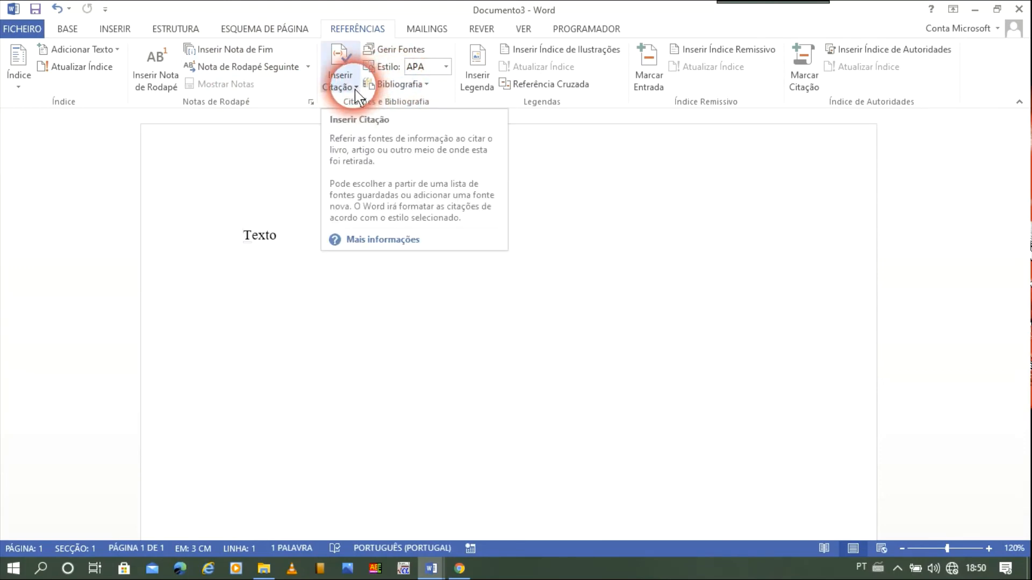
click(446, 71)
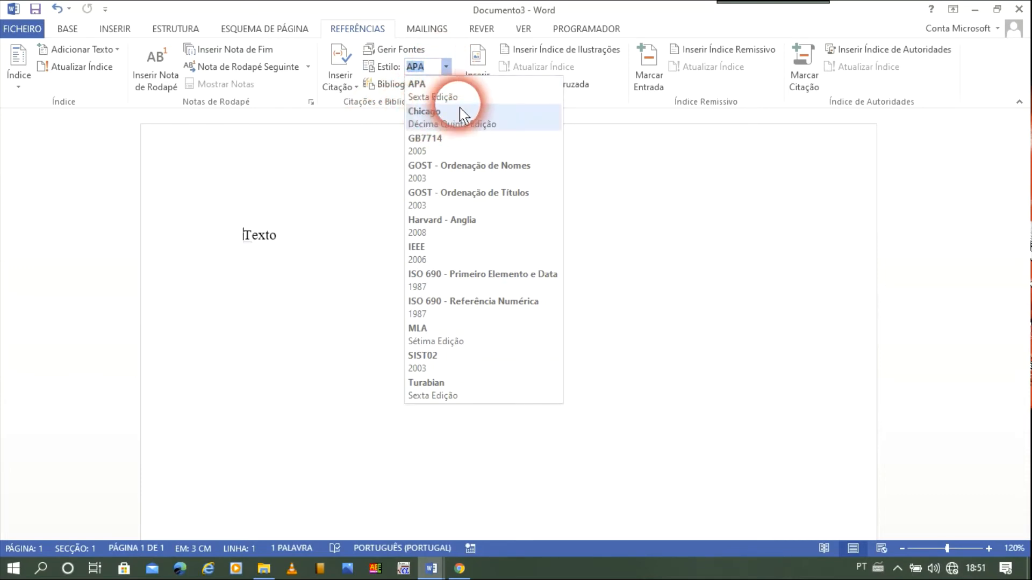
click(349, 147)
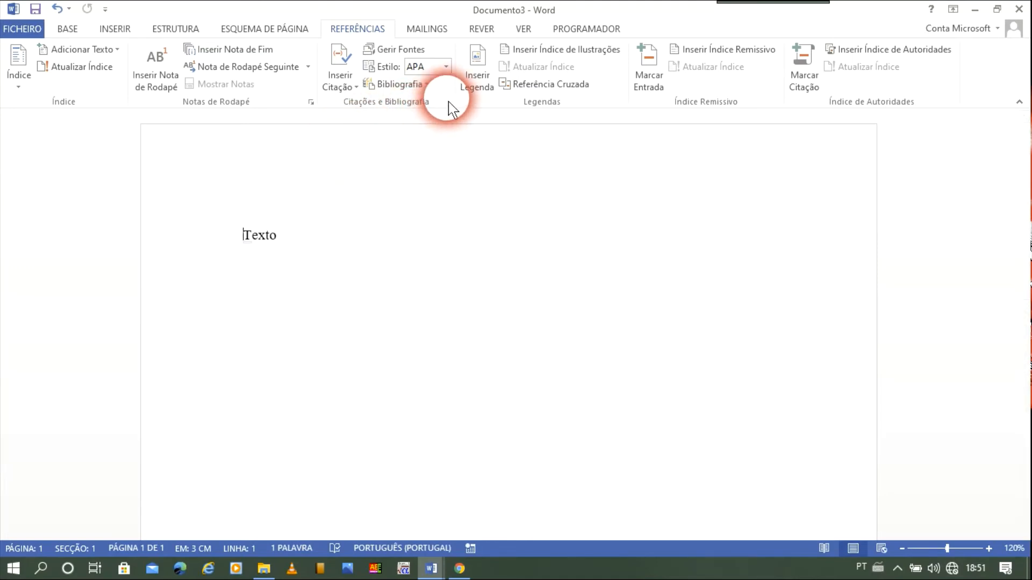
click(446, 67)
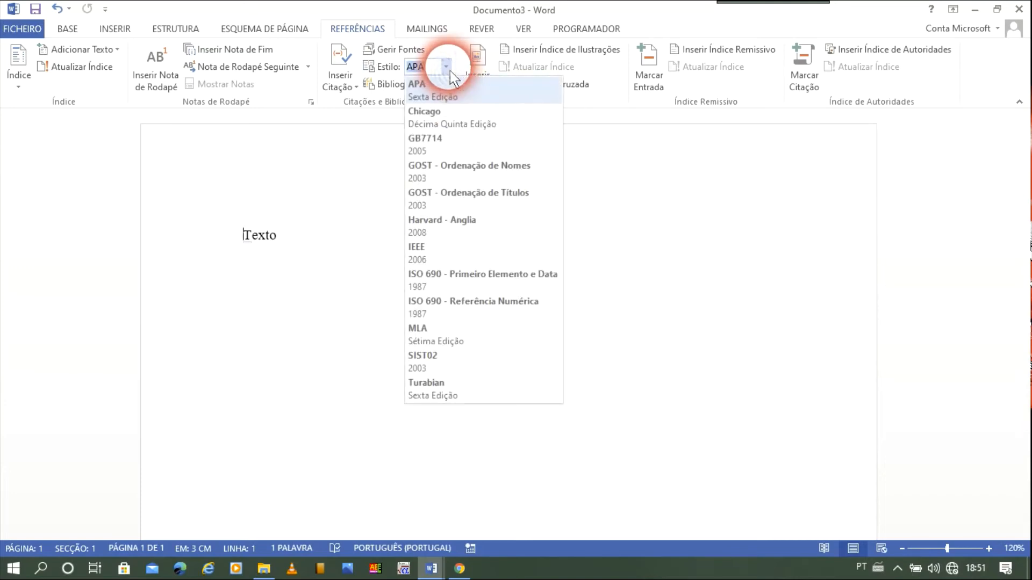
click(355, 118)
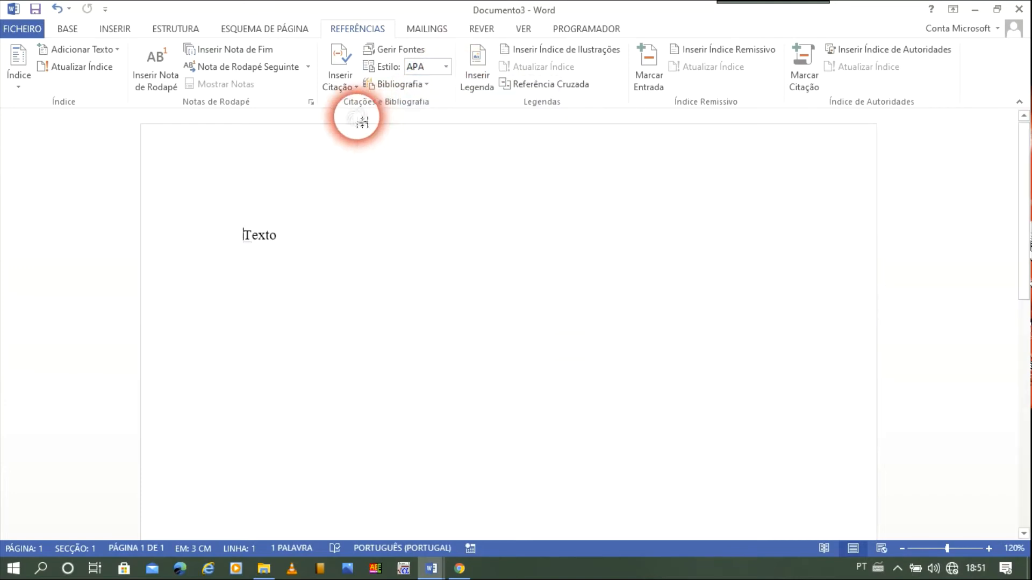
- Preview the built-in bibliographies, try the GOST - Ordenação de Títulos citation style, and set the style back to APA
click(410, 85)
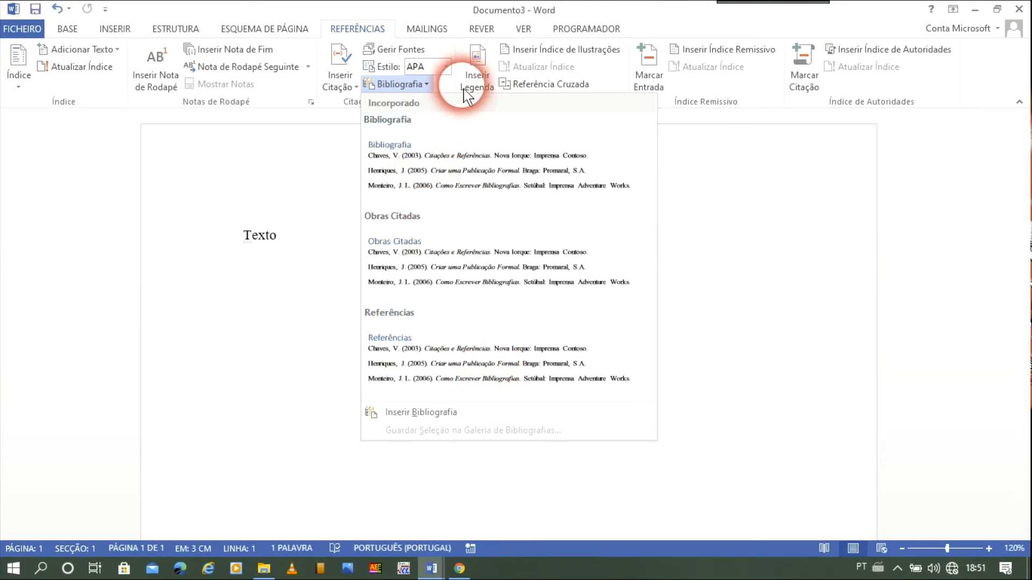
click(451, 79)
click(446, 66)
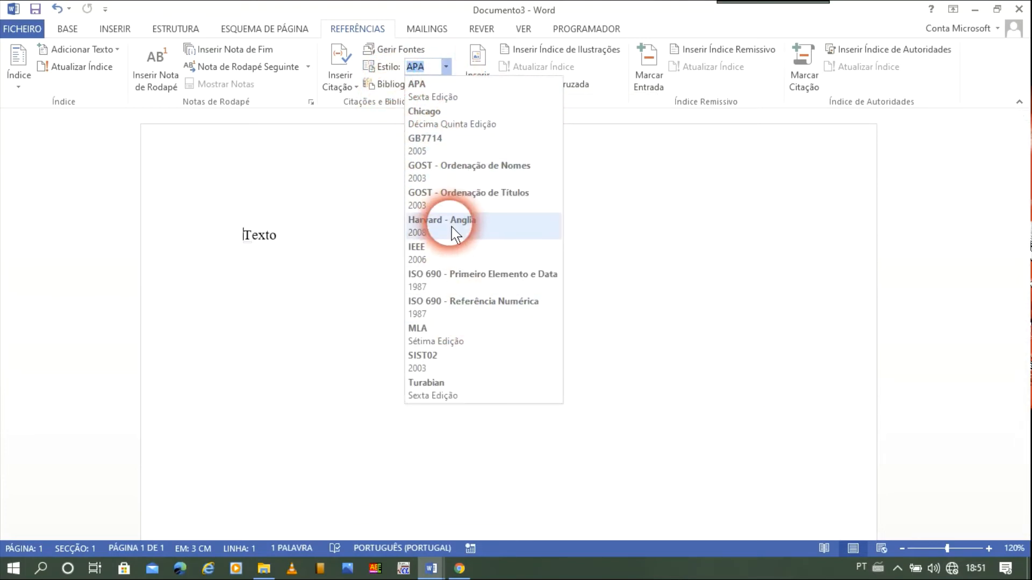
click(463, 200)
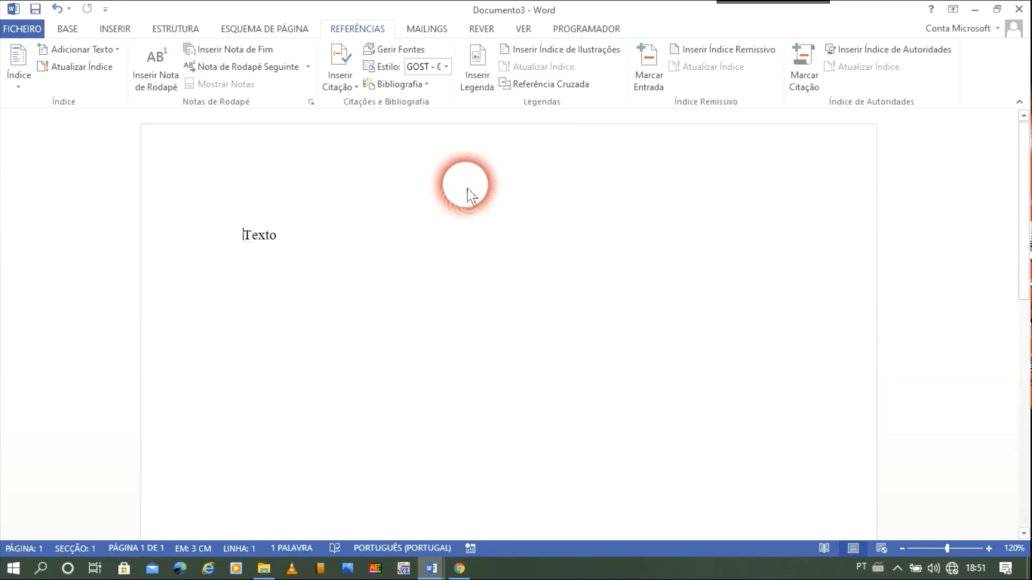
click(434, 87)
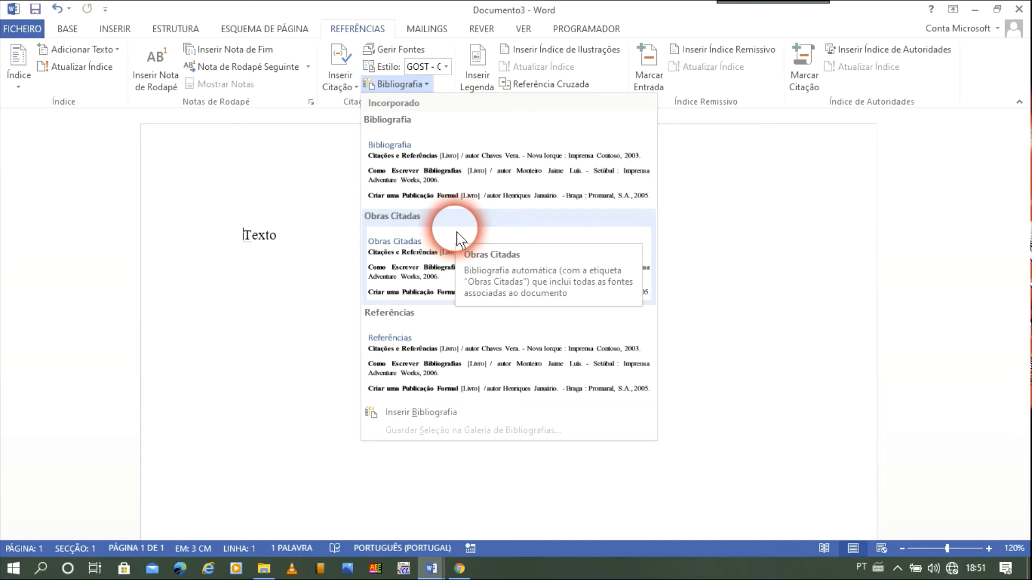
click(322, 108)
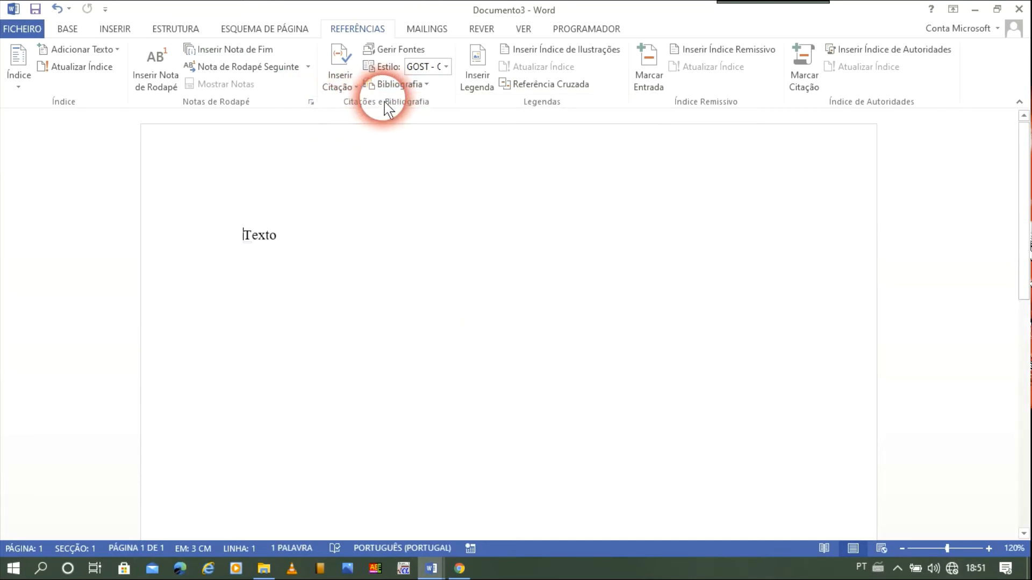
click(446, 67)
click(444, 86)
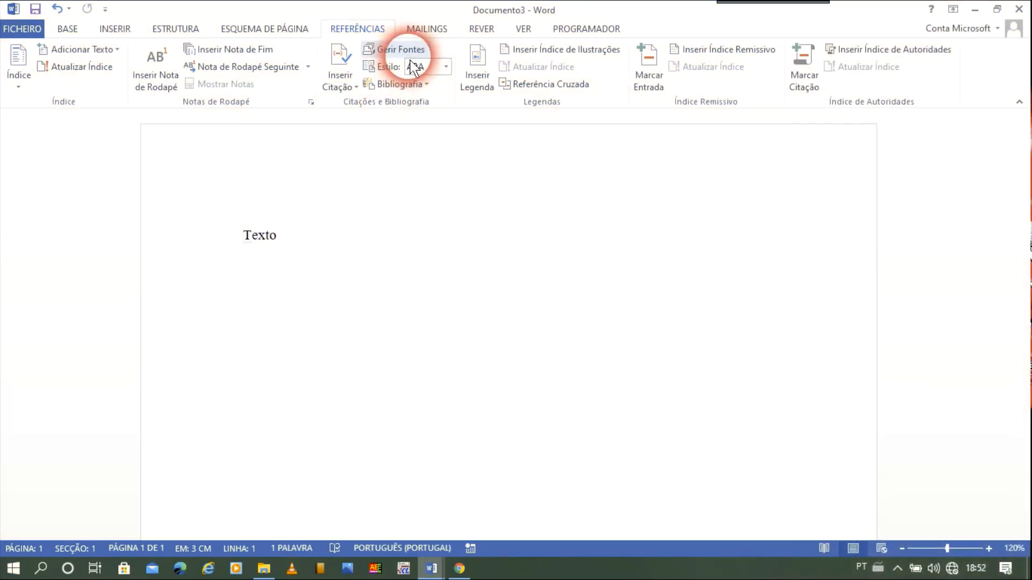
- Copy the sources Matemática Para Negócios (2015) and Matemática Biancini, 9º ano (2015) from the master list to the document's current list
click(355, 92)
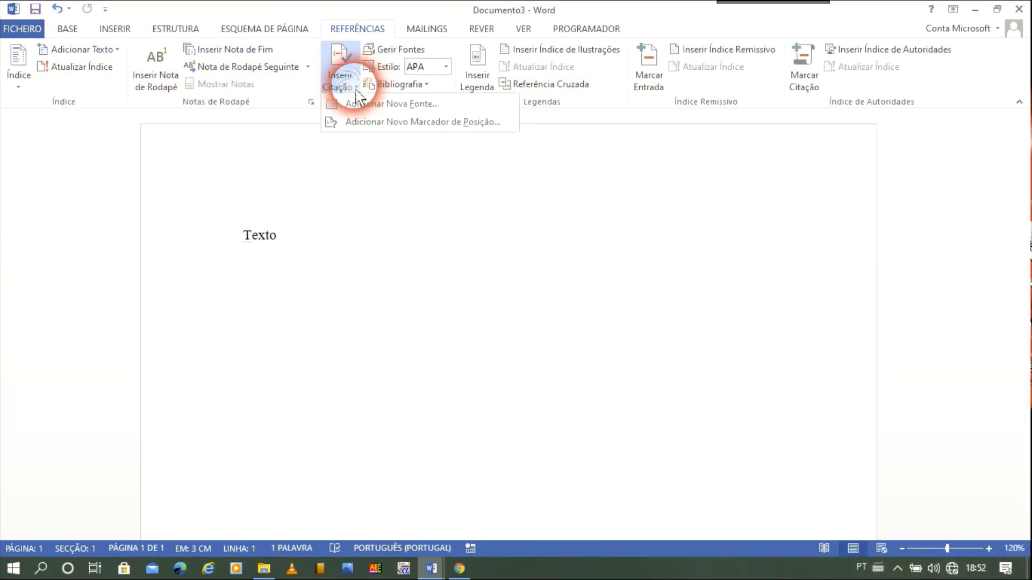
click(412, 52)
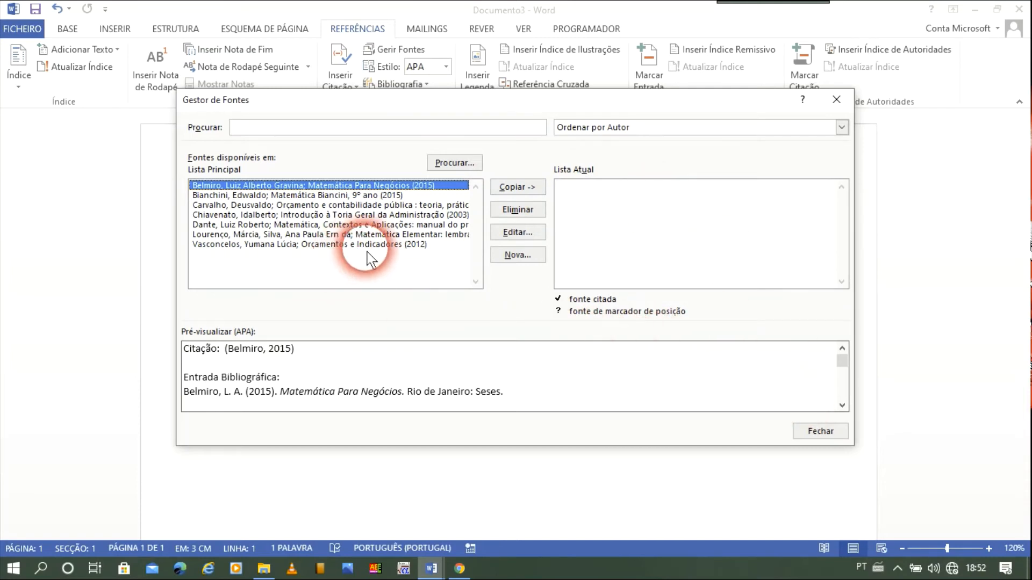
click(523, 188)
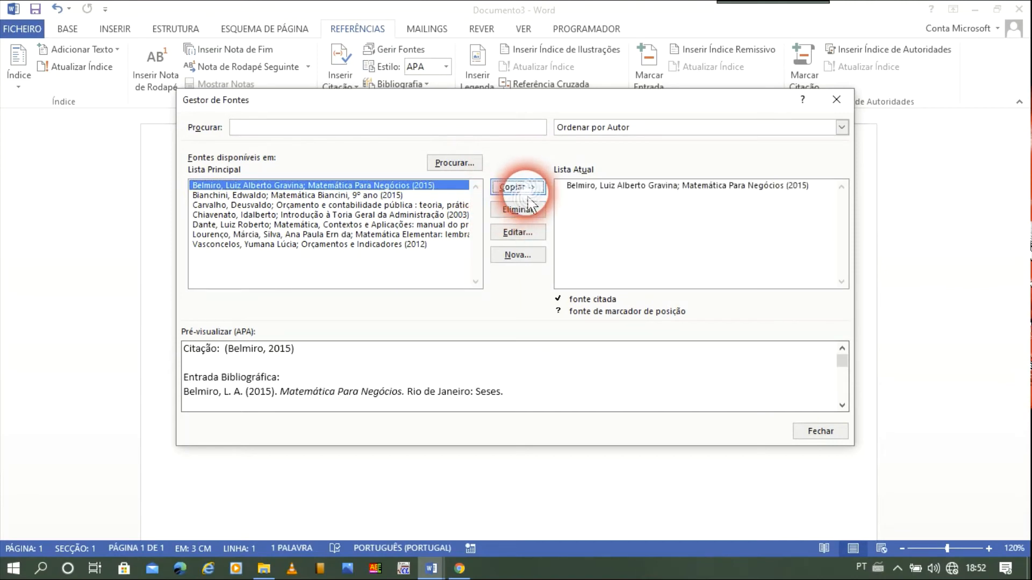
click(387, 195)
click(517, 187)
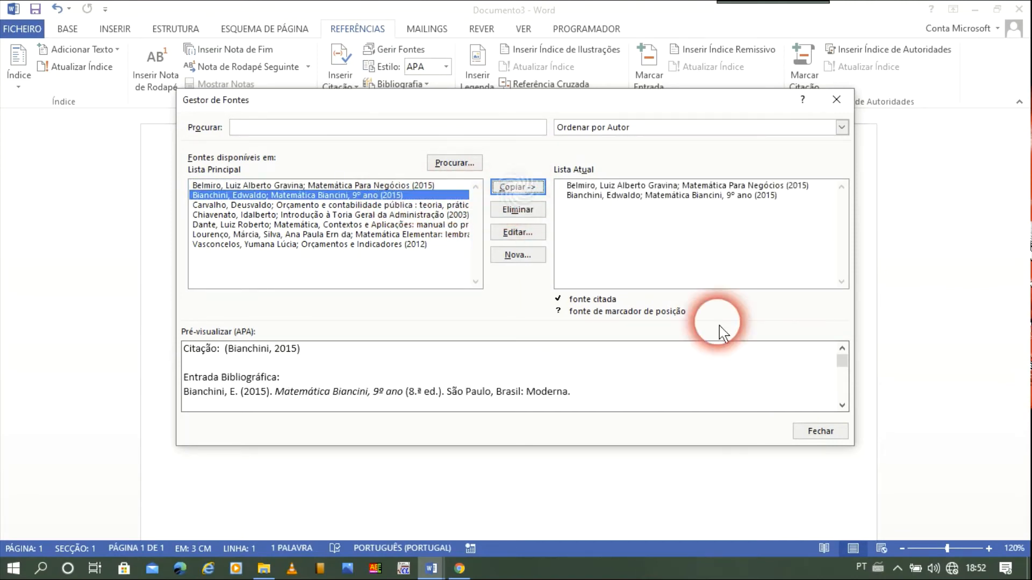
click(815, 438)
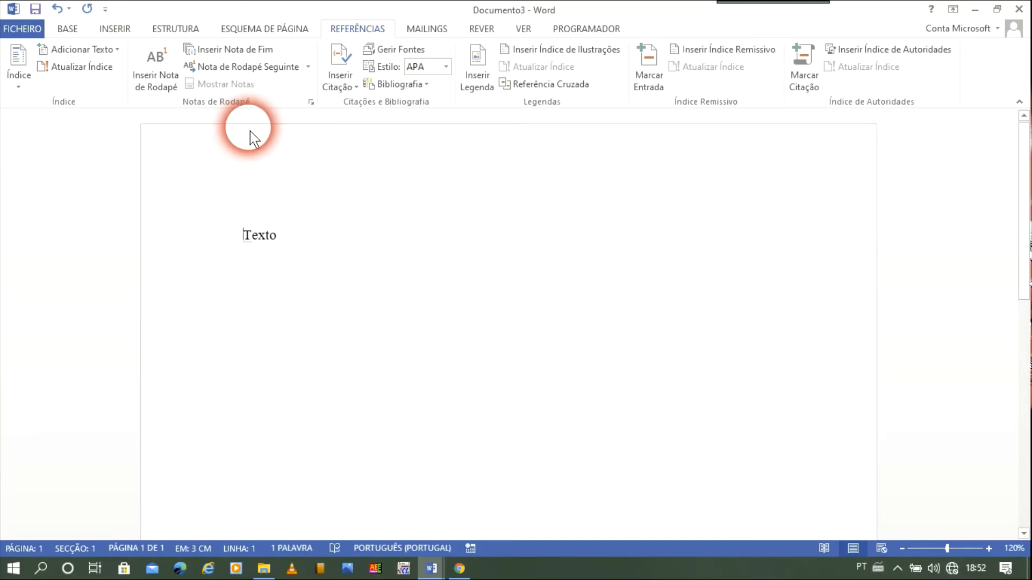
- Insert a citation of the Matemática Para Negócios source before the word Texto and add page 234 to the citation
click(340, 90)
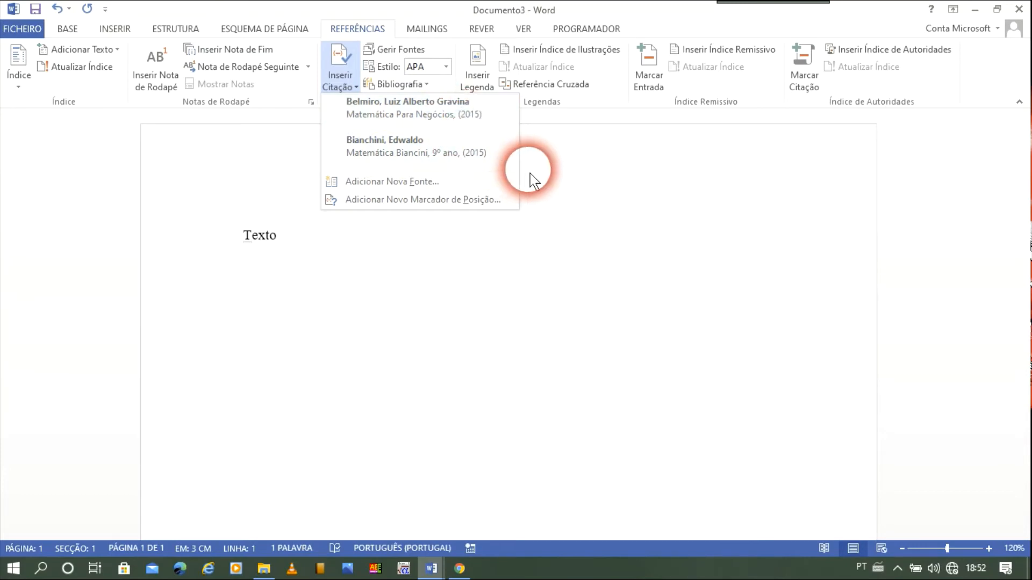
click(448, 129)
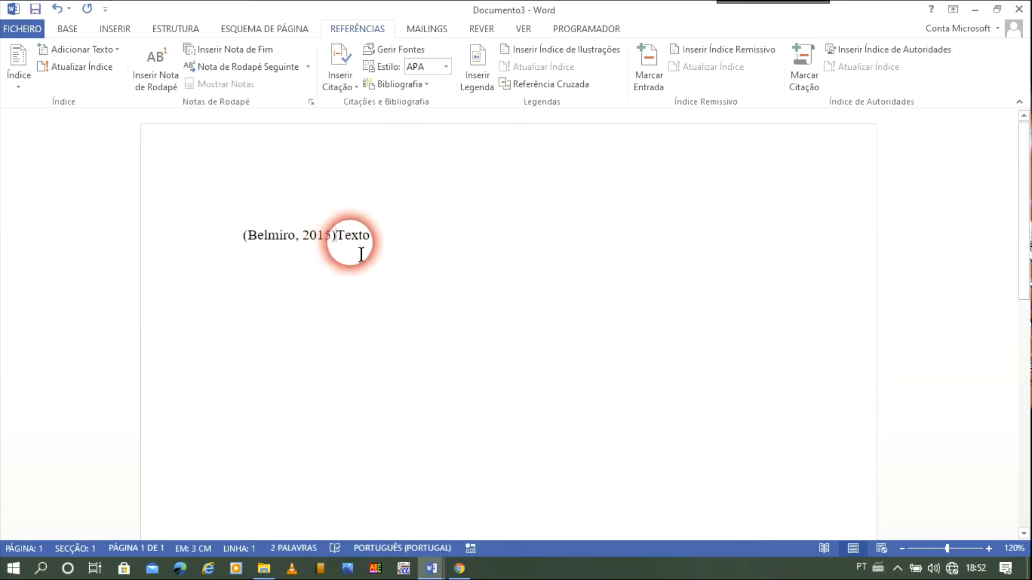
click(321, 243)
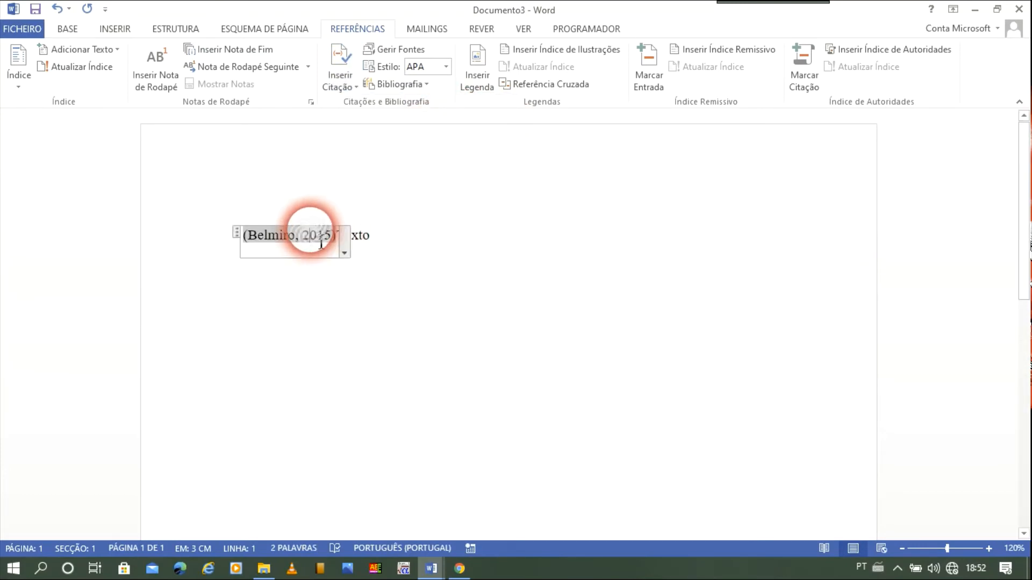
right_click(304, 238)
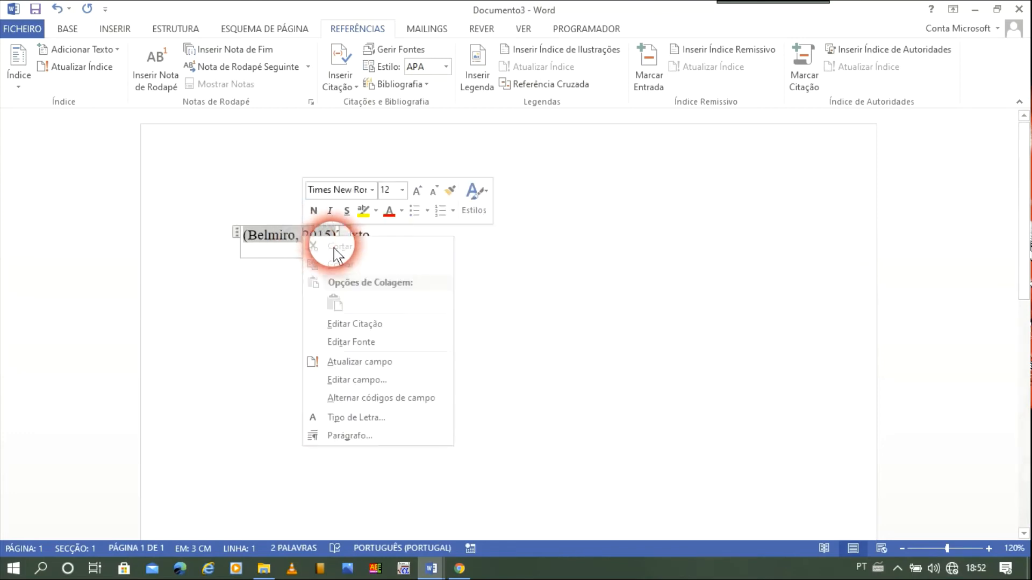
click(354, 325)
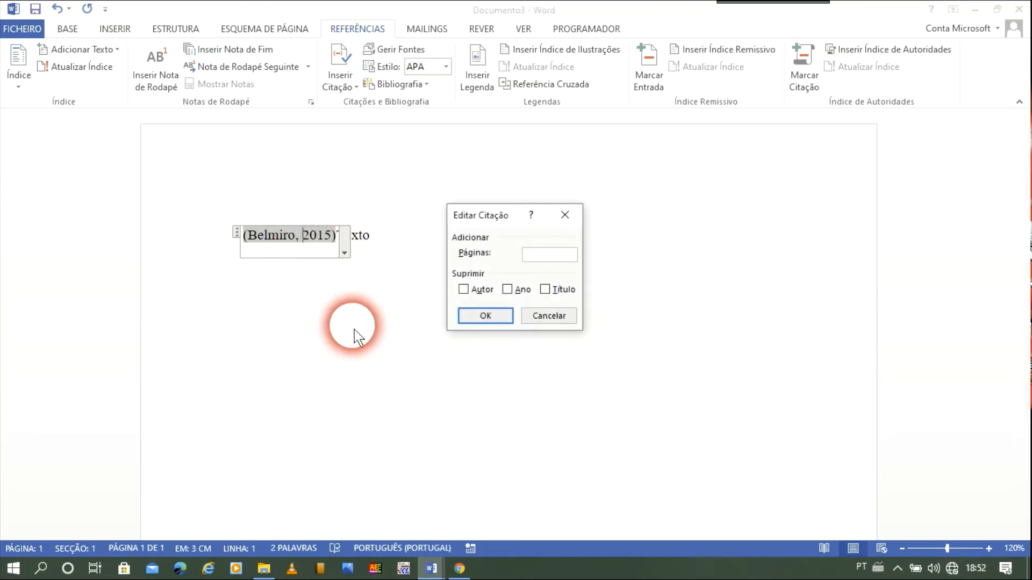
text(234)
key(Return)
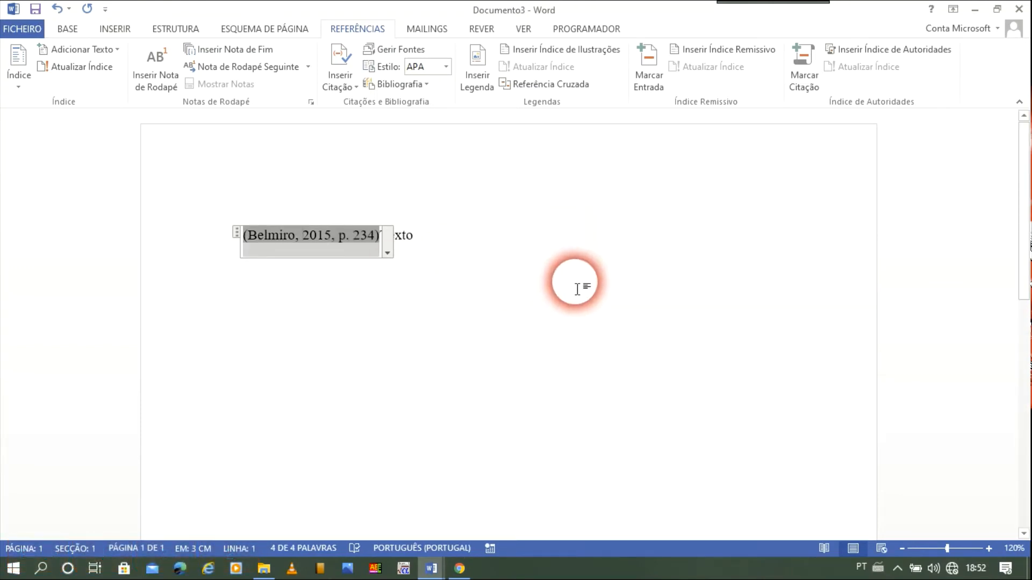
click(512, 266)
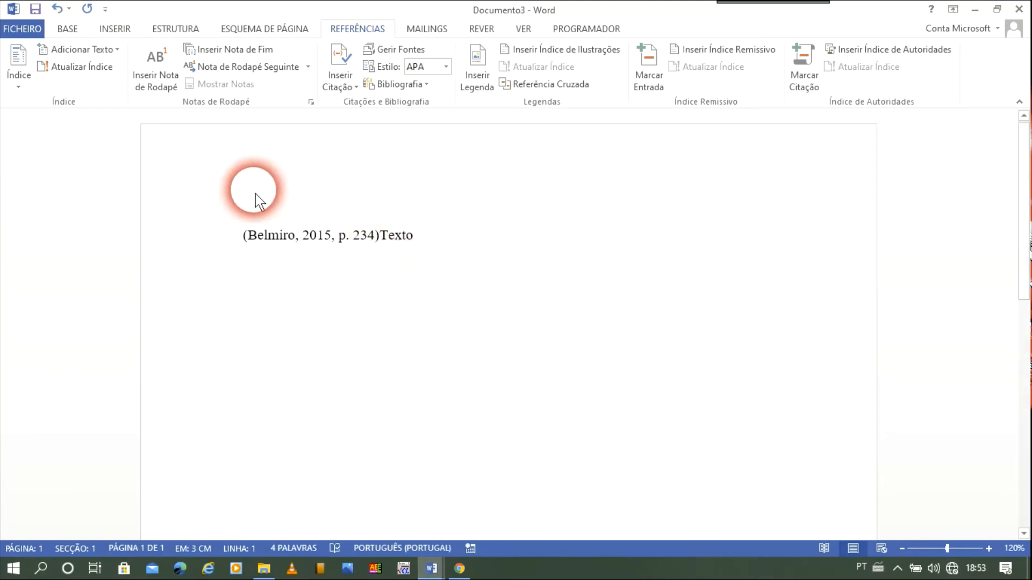
- Delete the citation and the word Texto so the document is blank
click(191, 260)
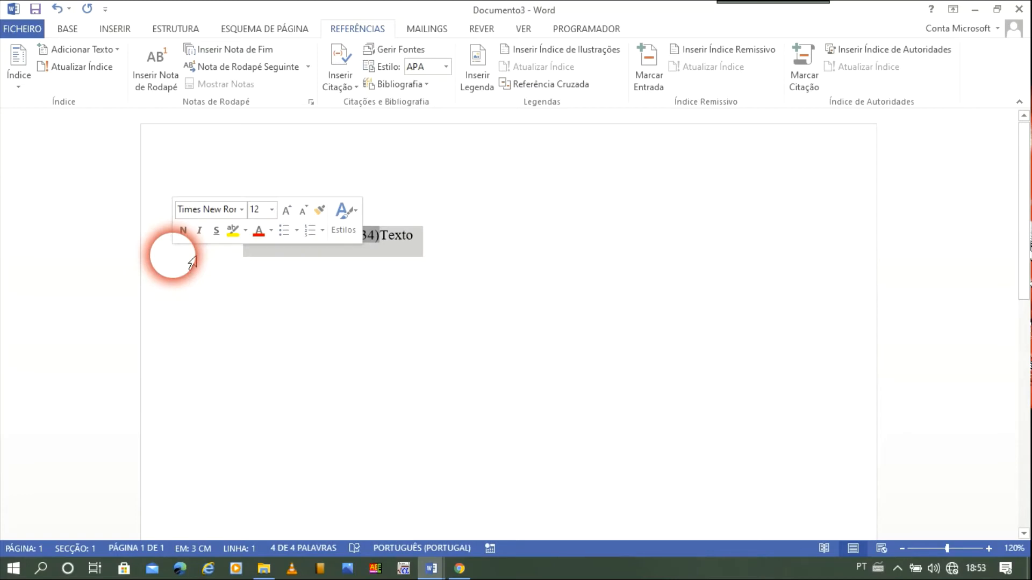
key(BackSpace)
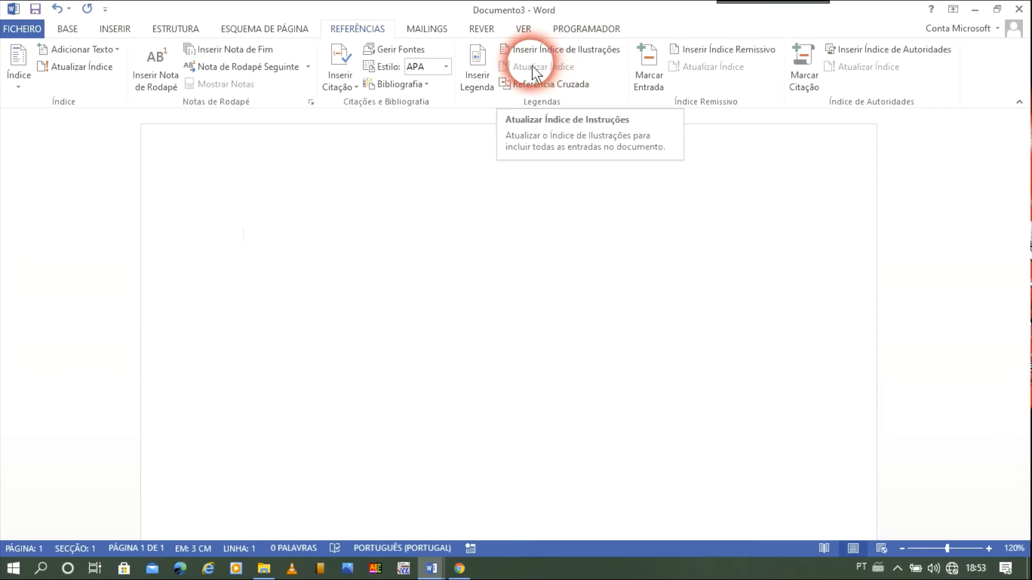
- Look at the caption settings, the mailings features and the translation options without inserting a caption
click(477, 78)
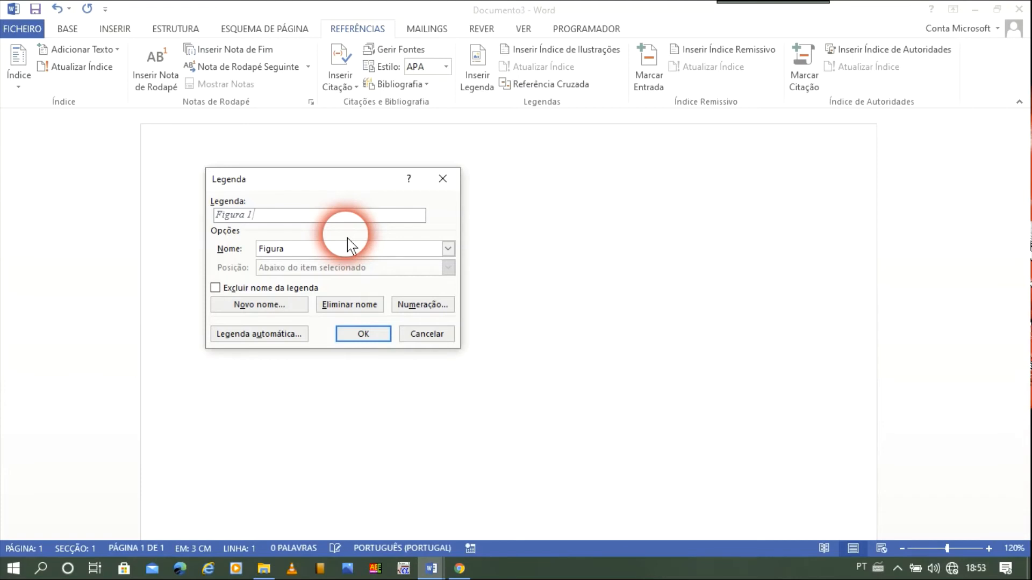
click(443, 177)
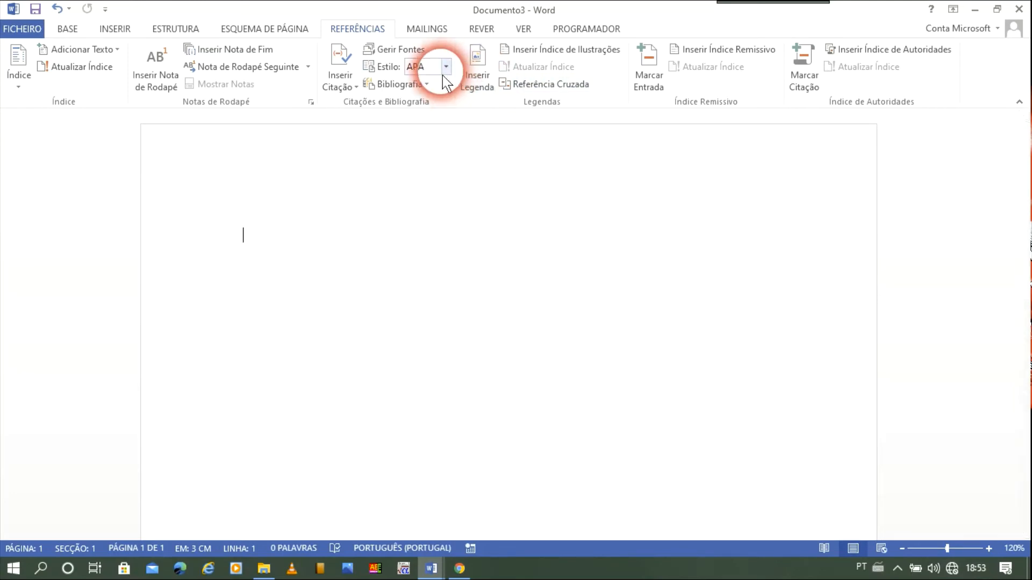
click(425, 32)
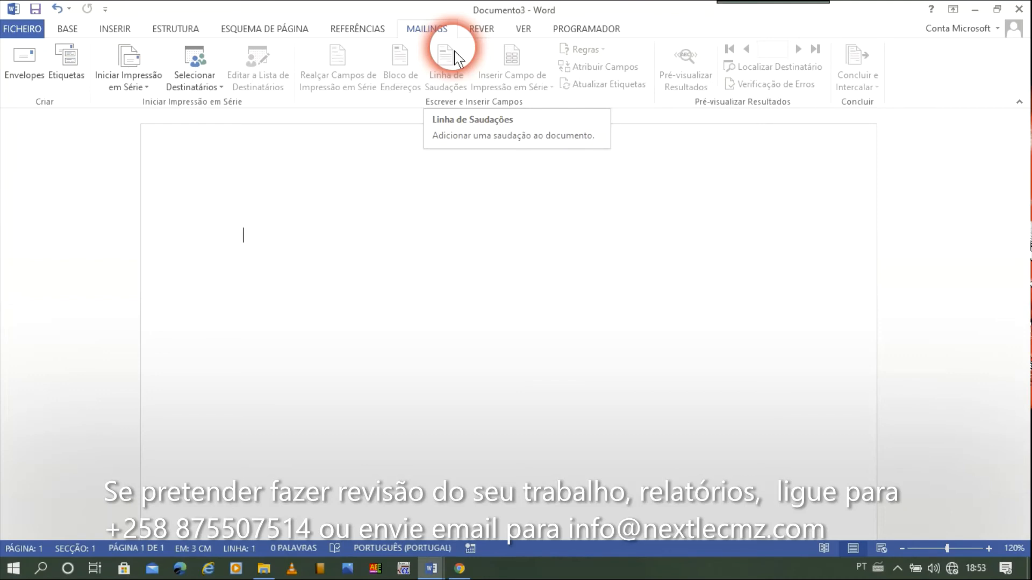
click(480, 31)
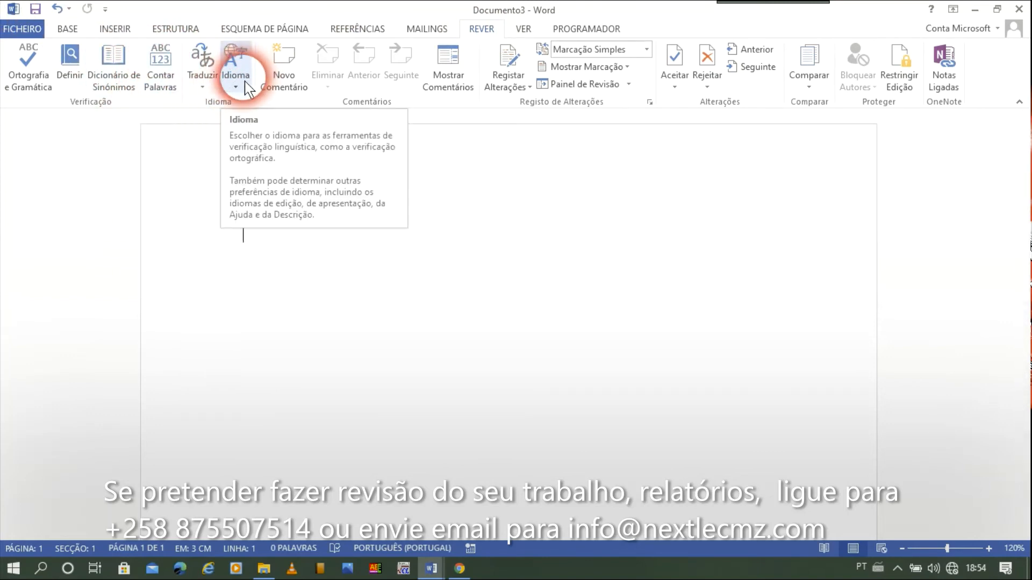
click(207, 87)
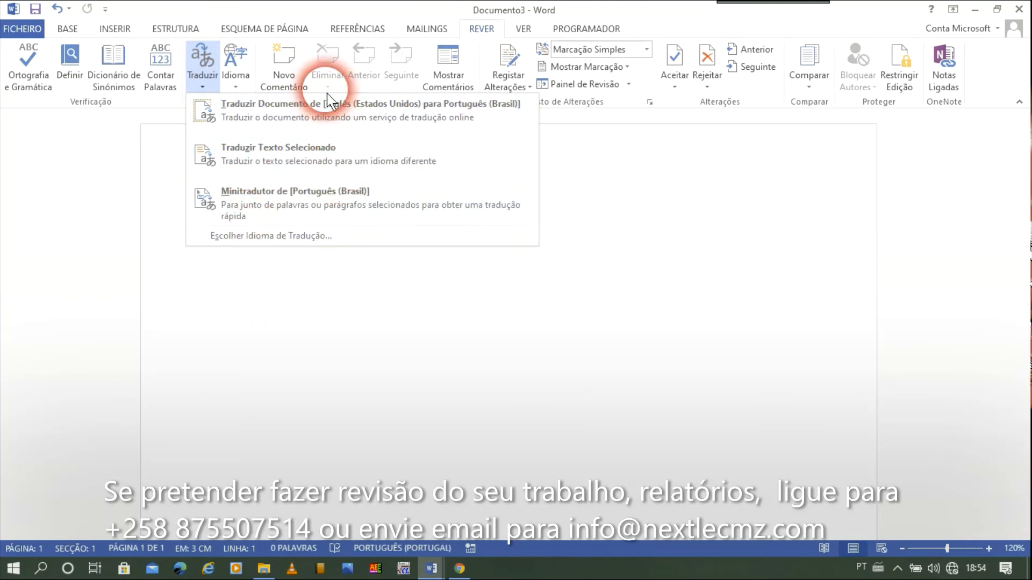
- Enter the sample text Knoklgmpg as a paragraph, select it and view the translation options without translating
click(295, 334)
text(knoklgmpg)
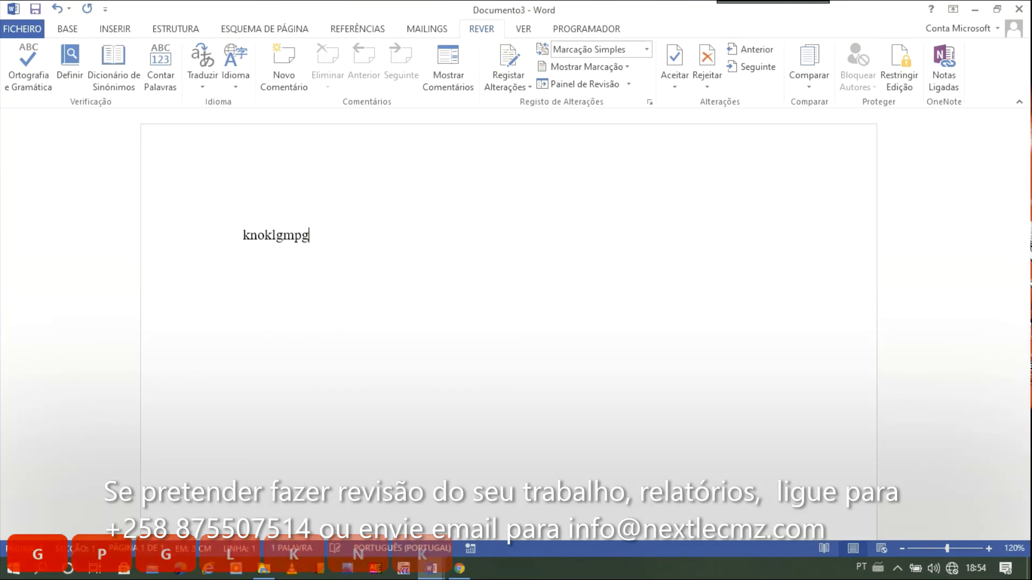
key(Return)
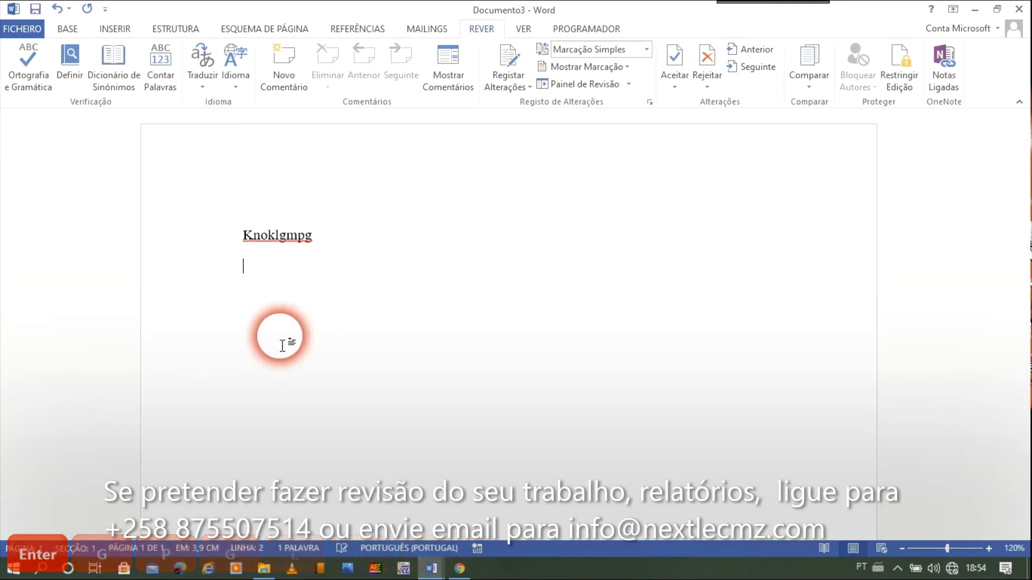
drag(177, 263, 166, 249)
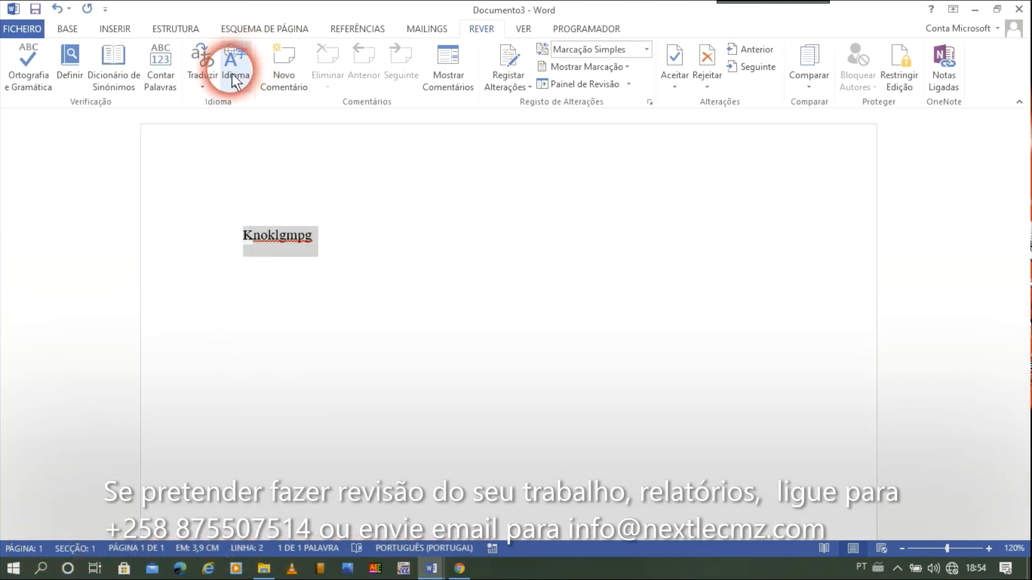
click(216, 83)
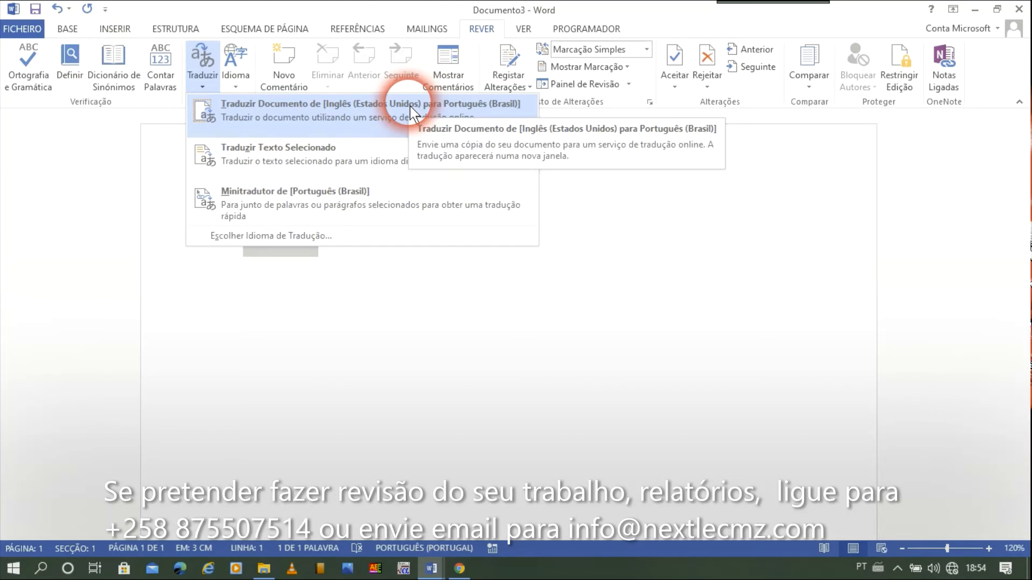
click(429, 352)
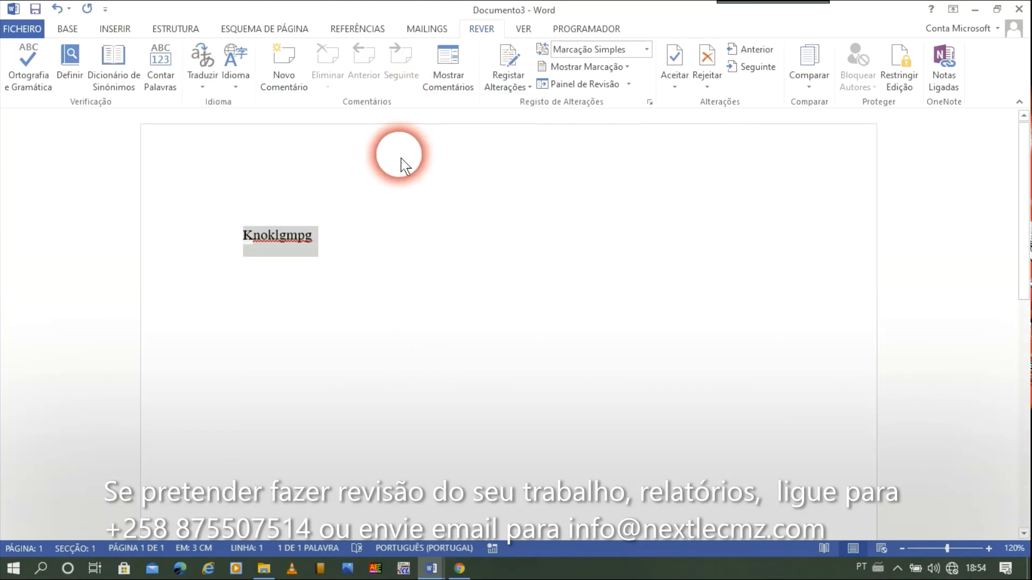
- Attach an empty comment to the word Knoklgmpg, close and reopen it, and delete the comment
click(267, 80)
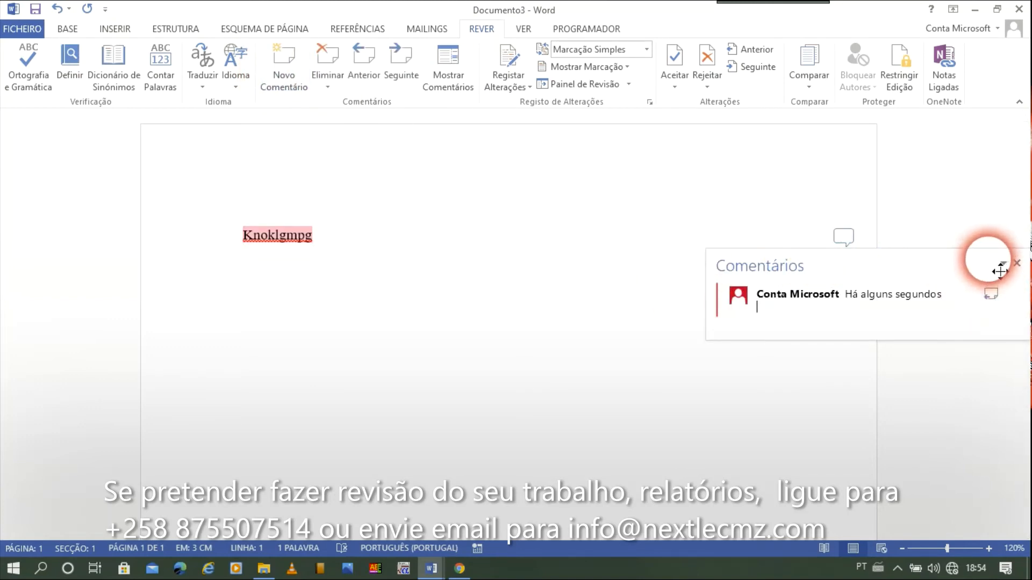
click(1016, 263)
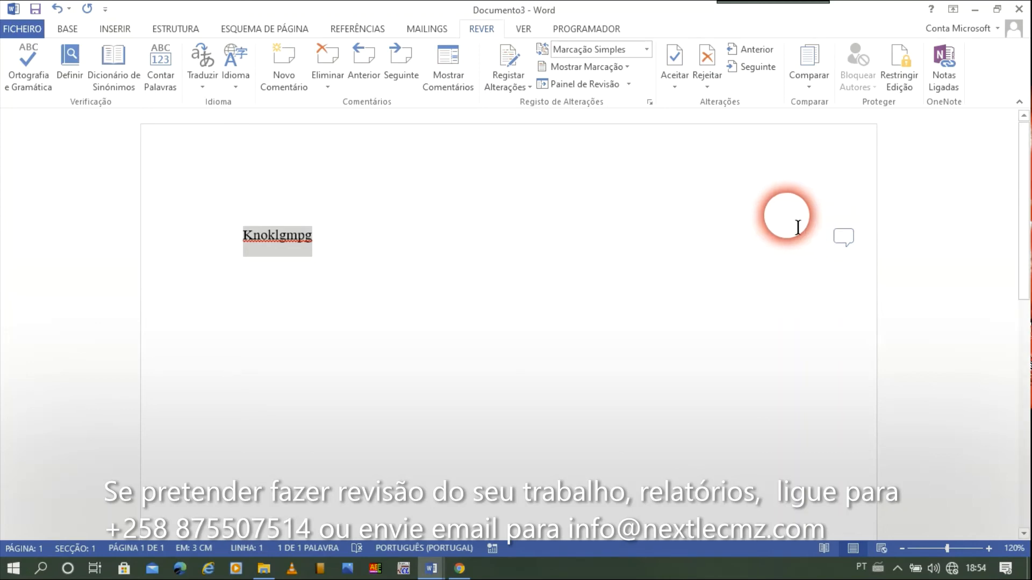
click(847, 237)
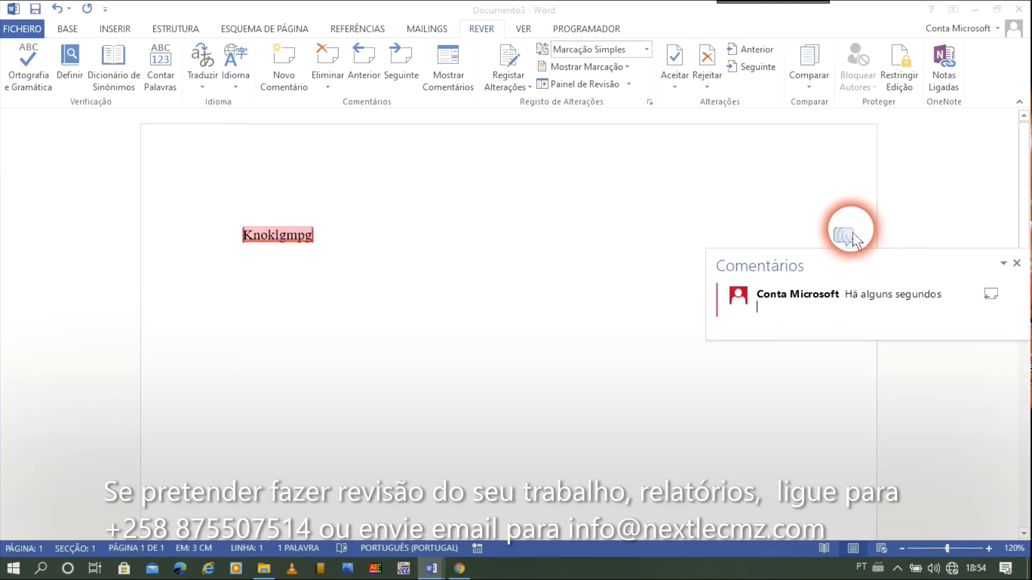
click(1018, 269)
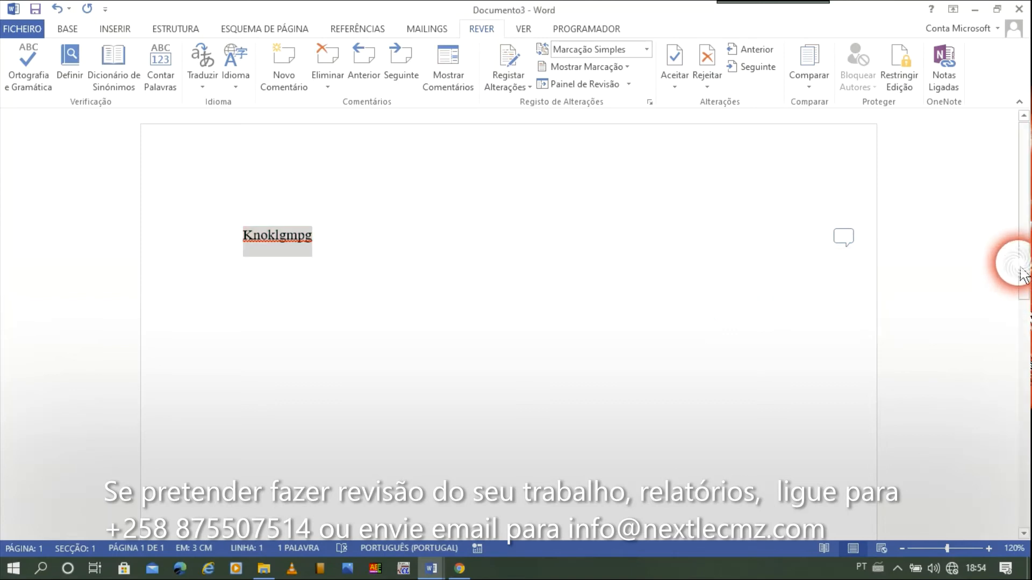
click(847, 238)
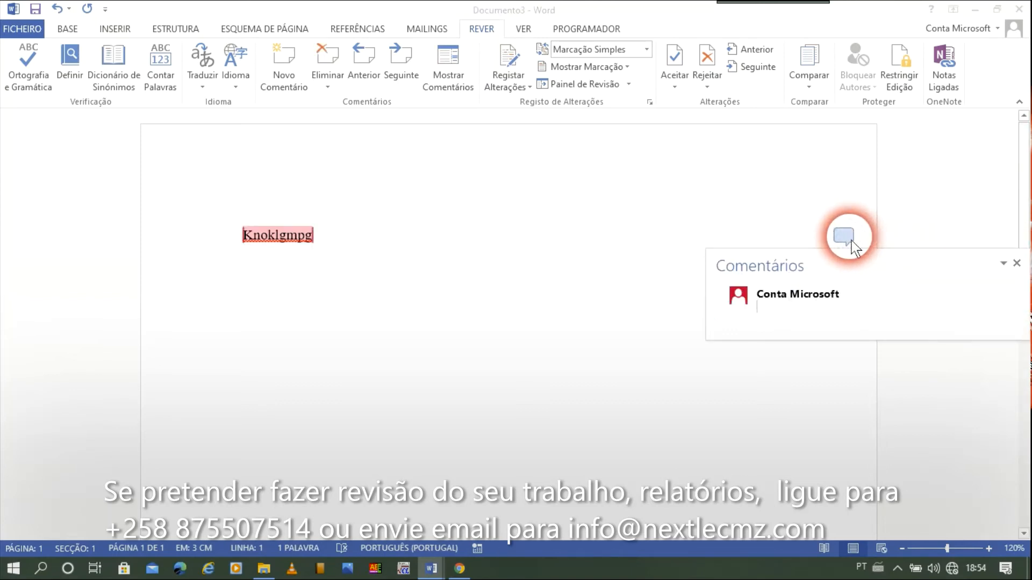
click(845, 242)
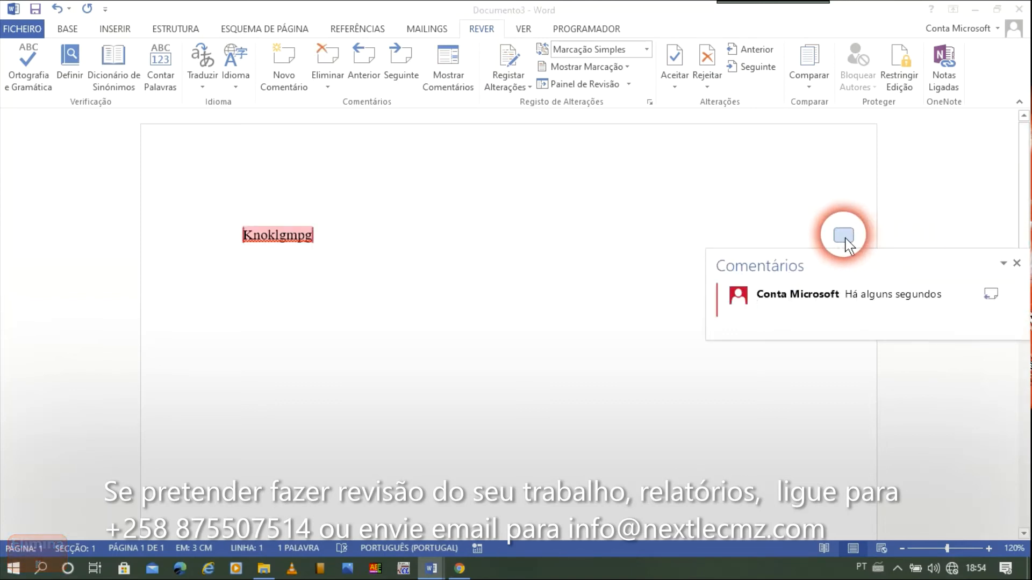
click(324, 49)
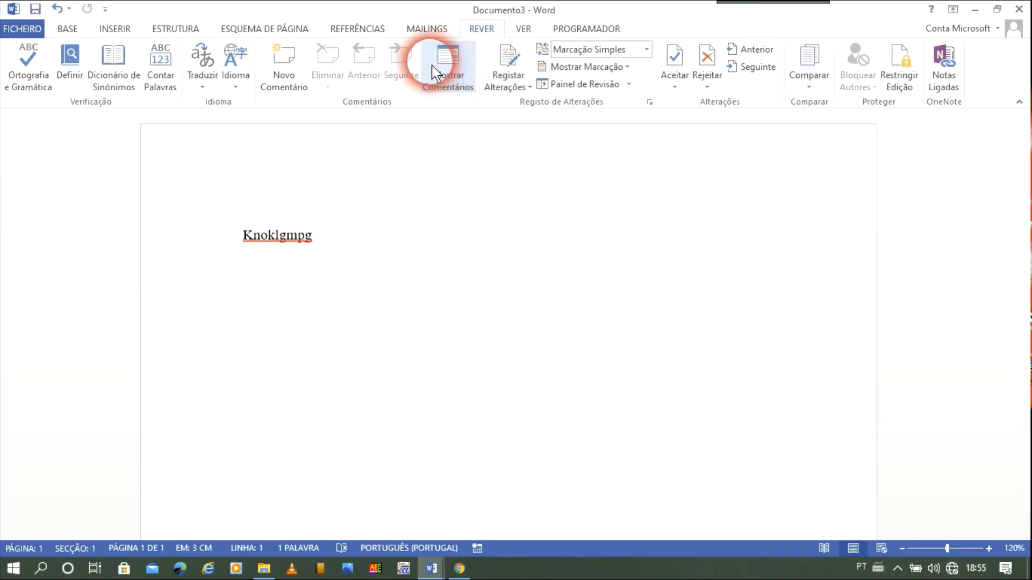
- Look through the show comments, change tracking, markup view and markup type options without changing any
click(461, 90)
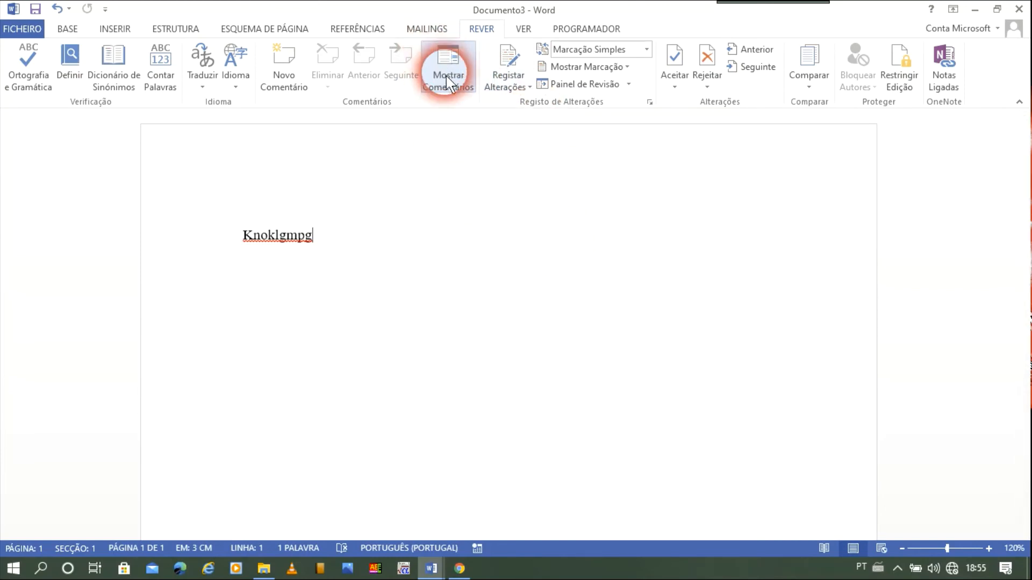
click(522, 93)
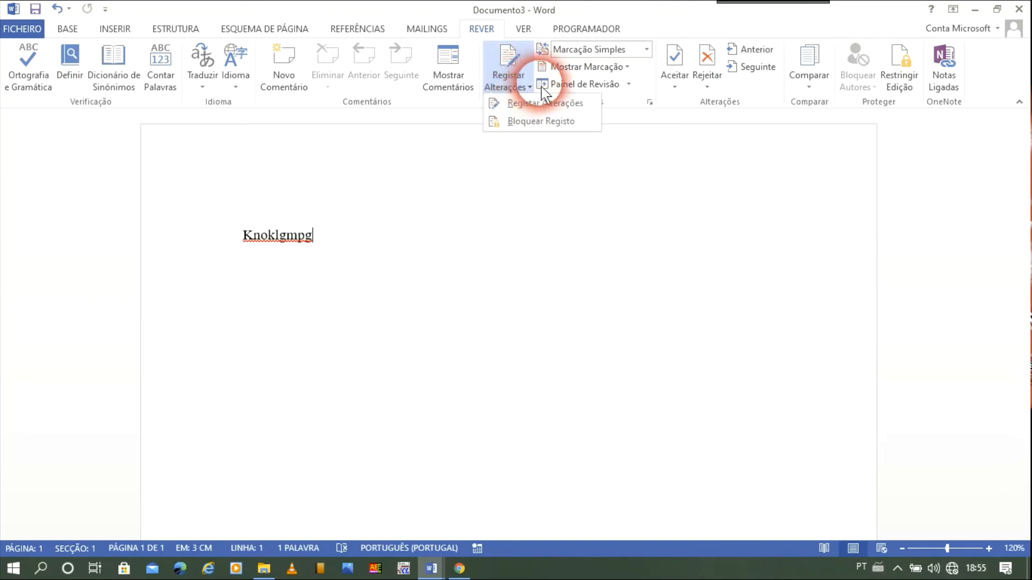
click(645, 51)
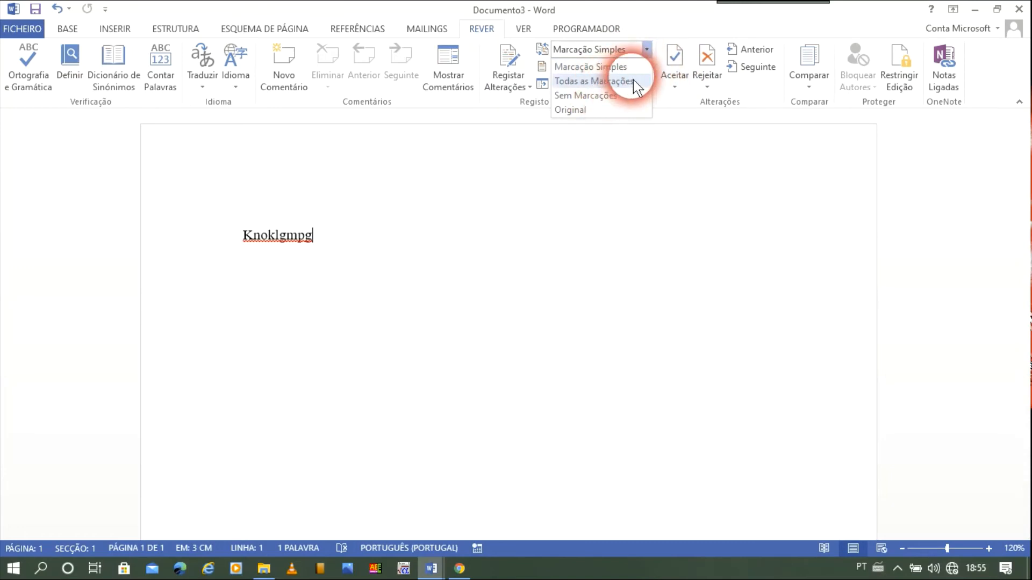
click(665, 101)
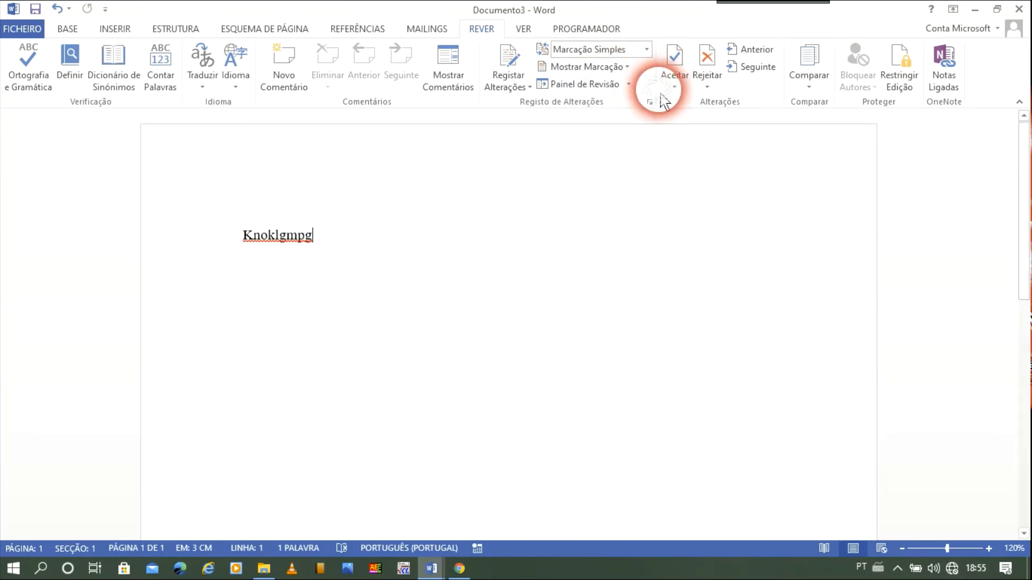
click(621, 69)
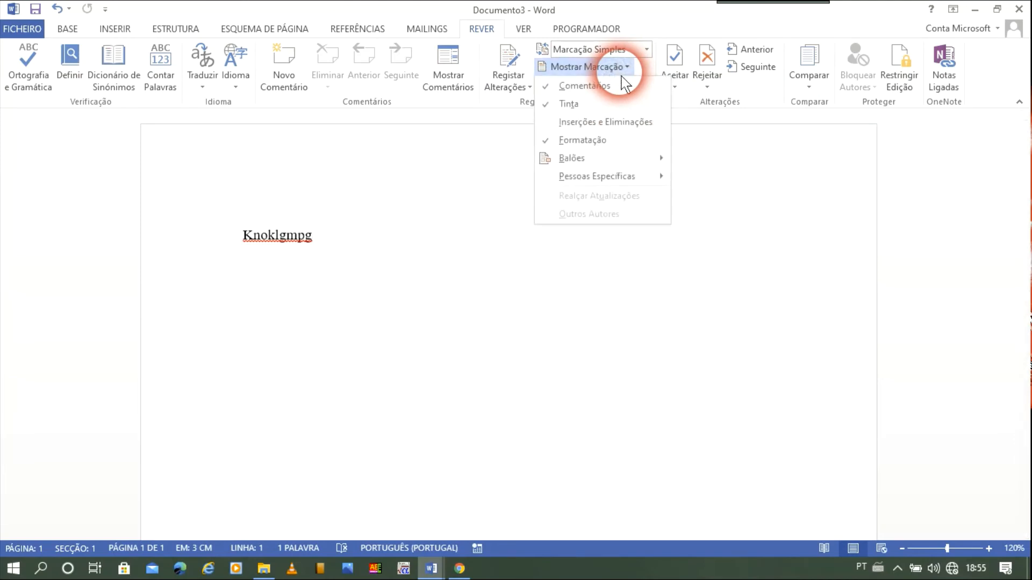
click(648, 73)
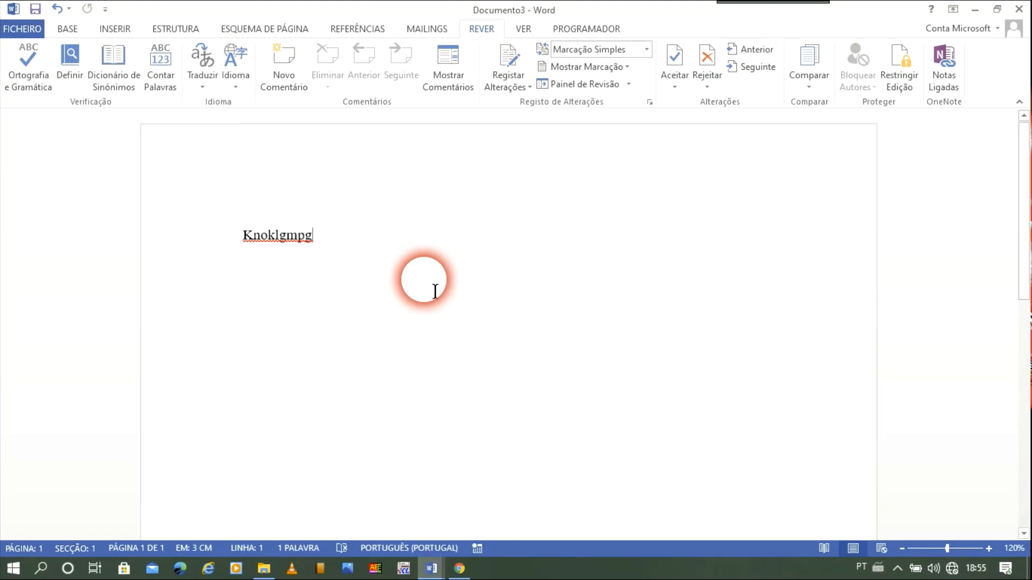
- Look through the options for accepting, rejecting and comparing changes and for restricting editing, without applying any
click(667, 90)
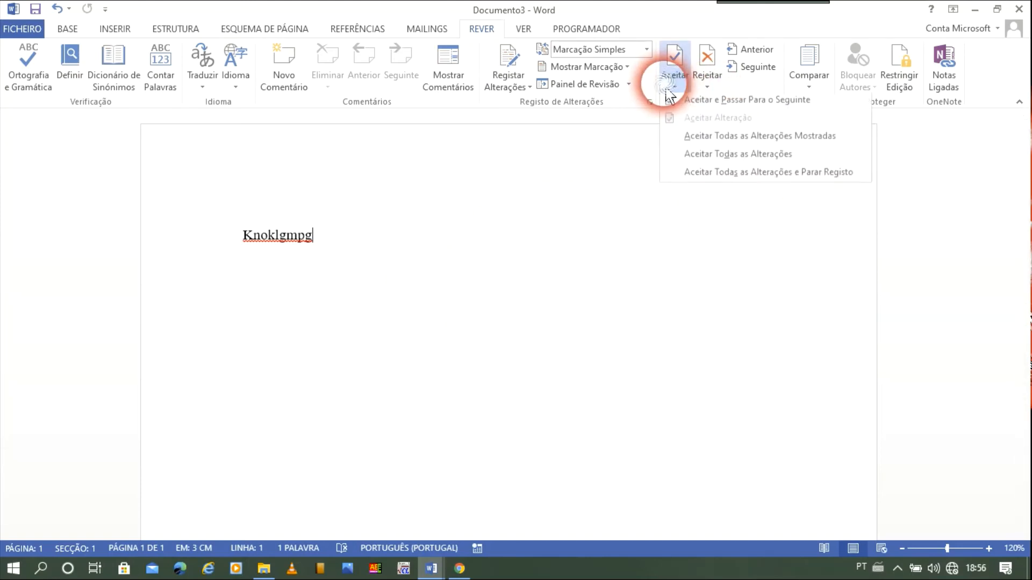
click(714, 86)
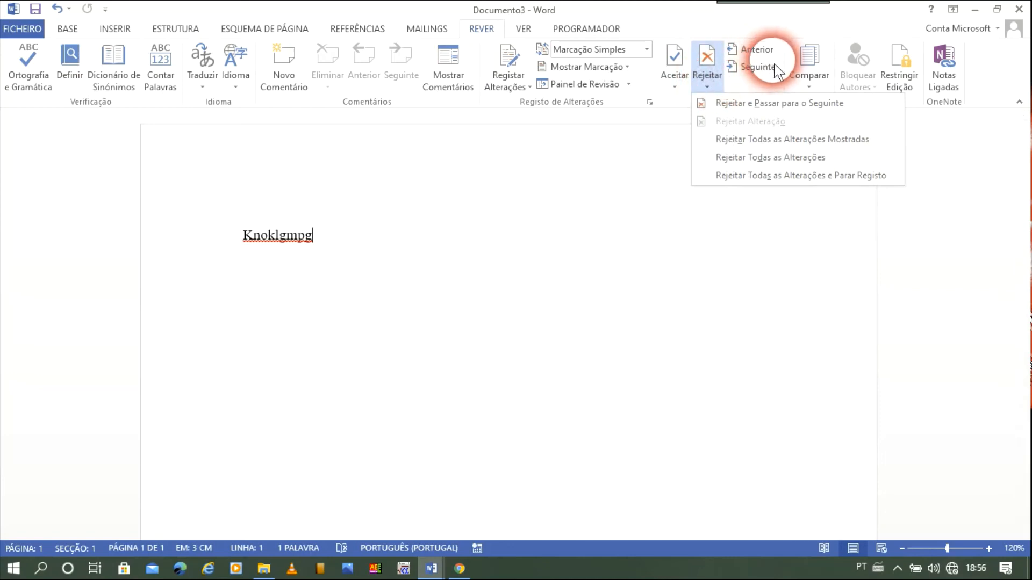
click(802, 86)
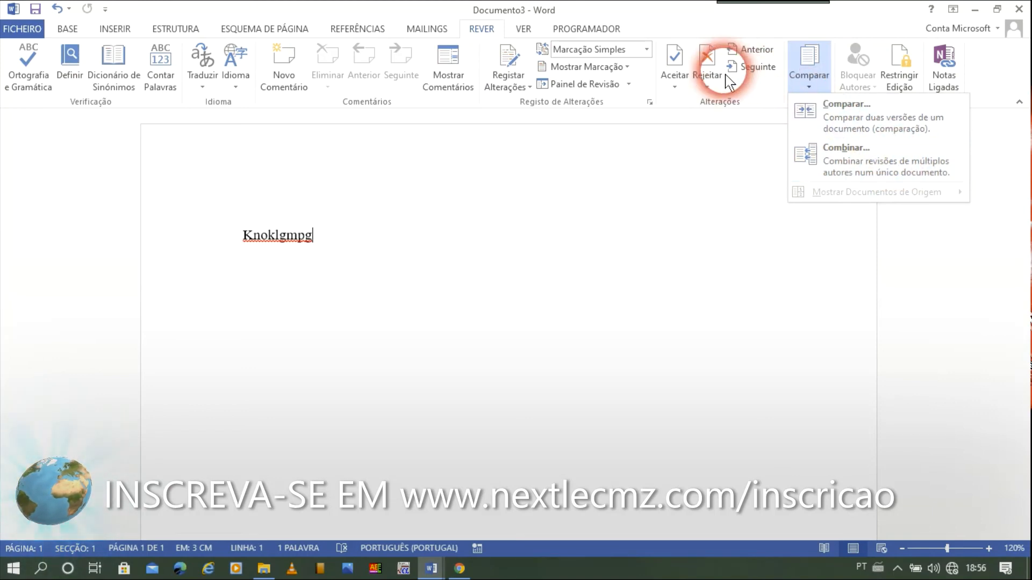
click(708, 118)
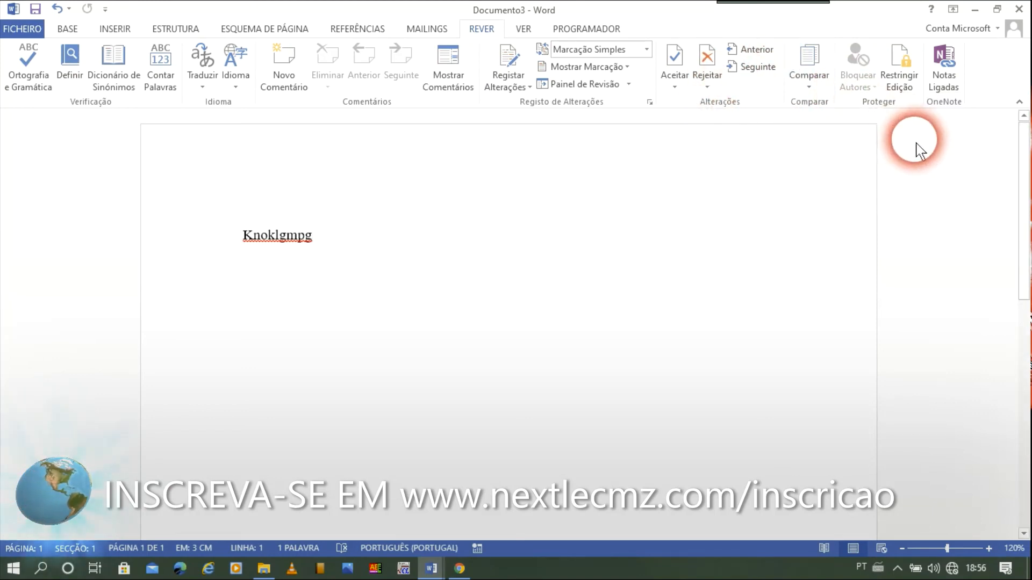
click(886, 89)
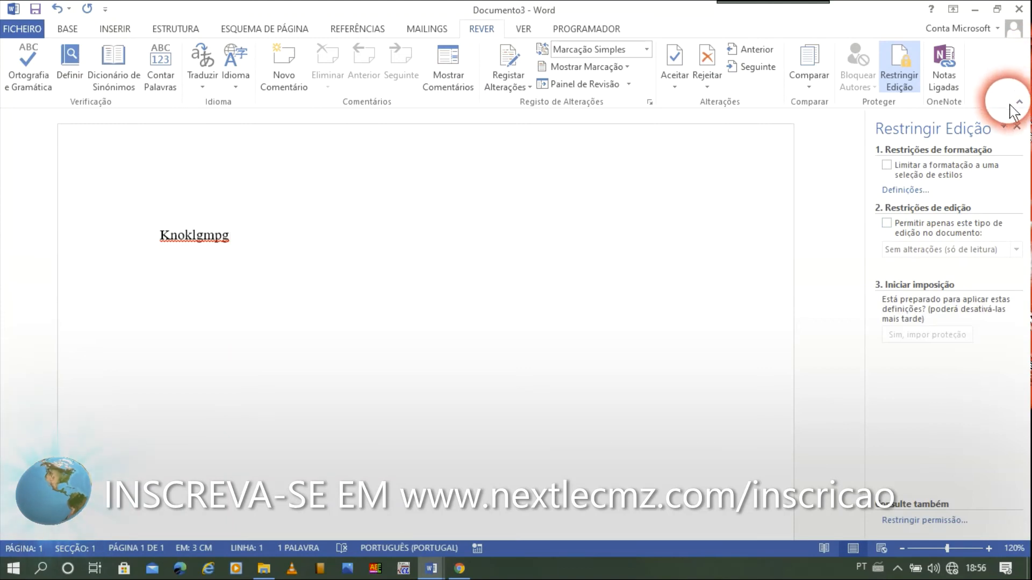
click(1016, 128)
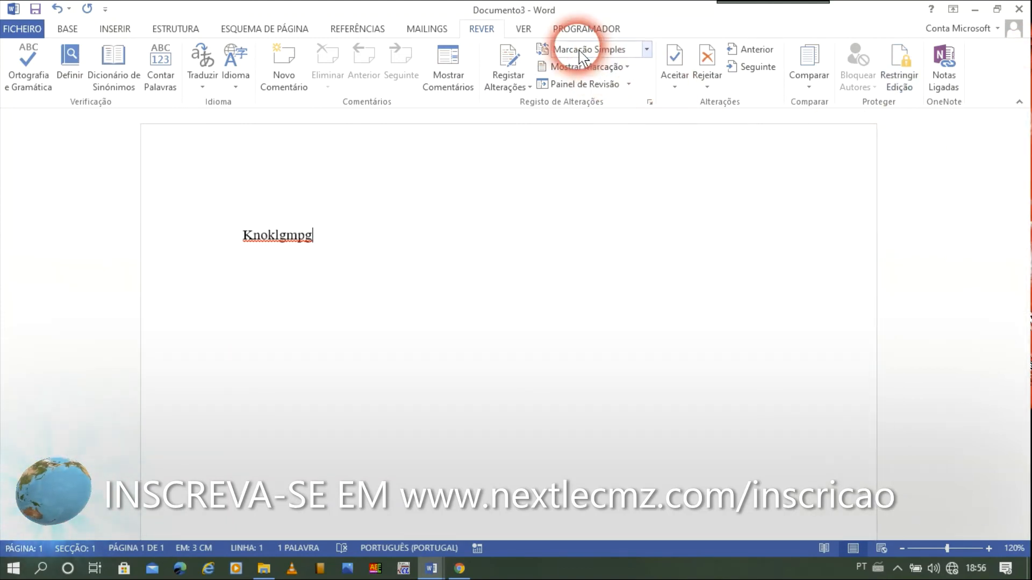
- View the document in reading mode, check that mode's view options, and return to editing the document
click(524, 30)
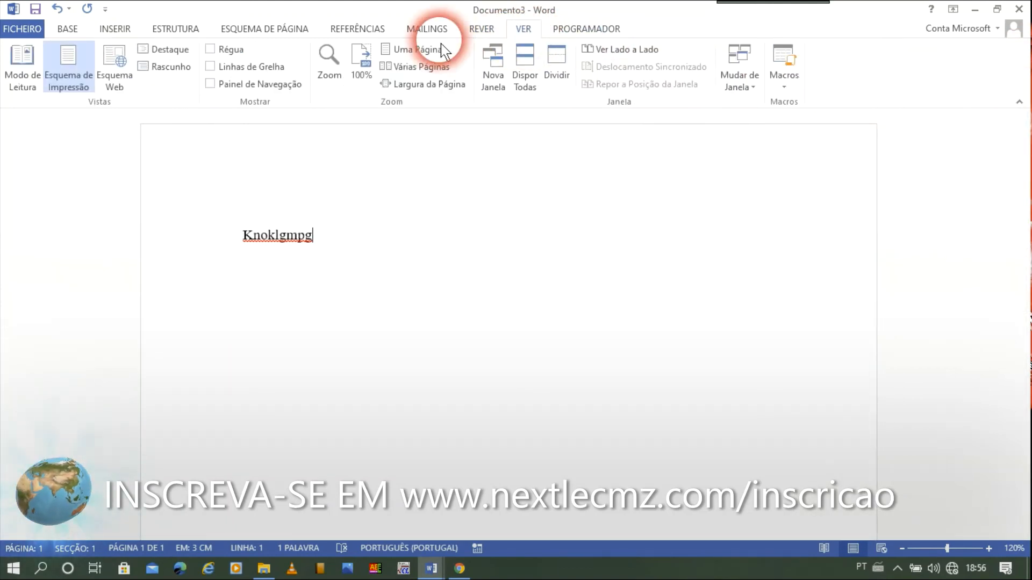
click(24, 78)
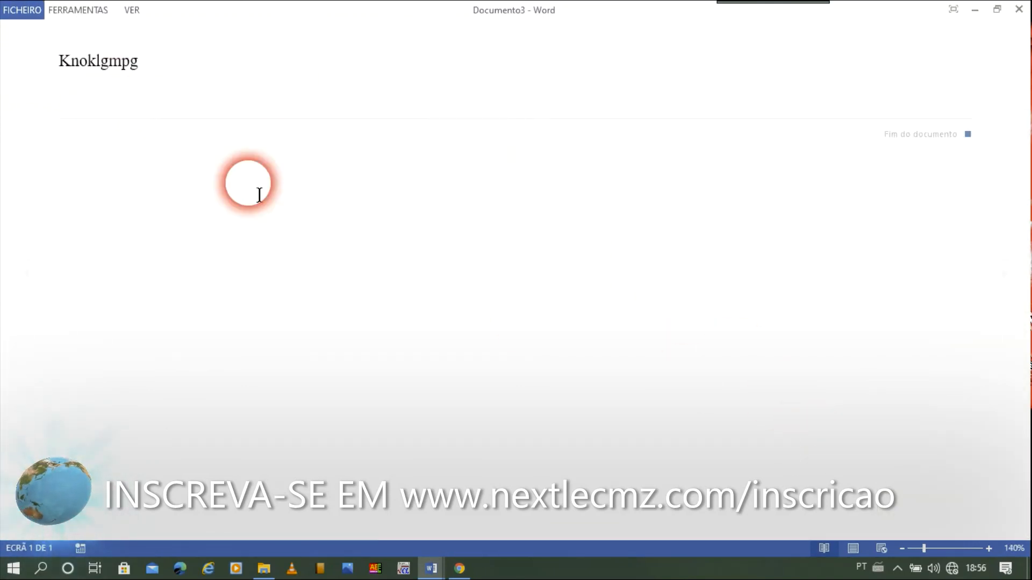
click(133, 12)
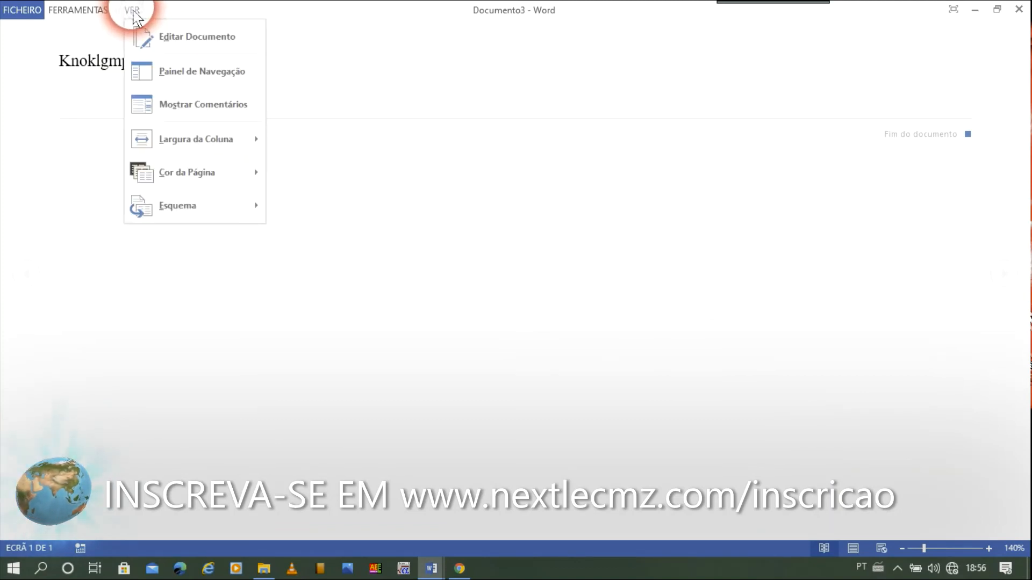
click(217, 49)
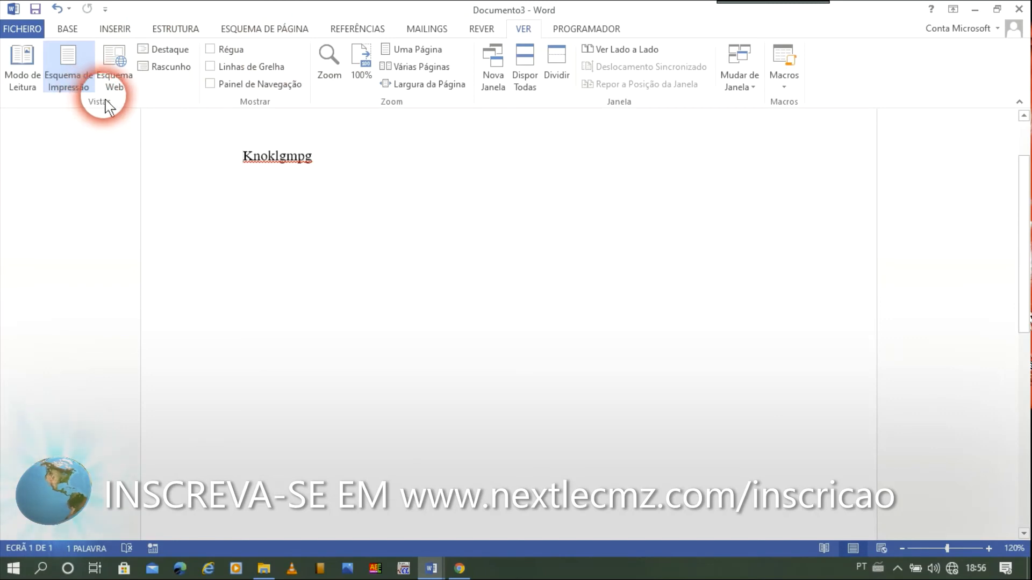
- View the document in web layout, return it to print layout, and show the ruler
click(114, 94)
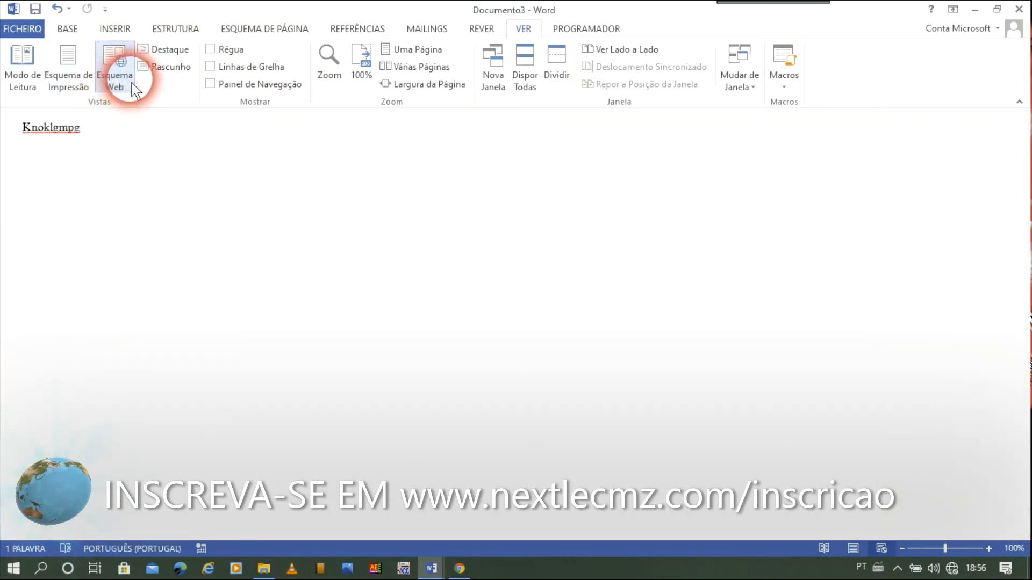
click(75, 67)
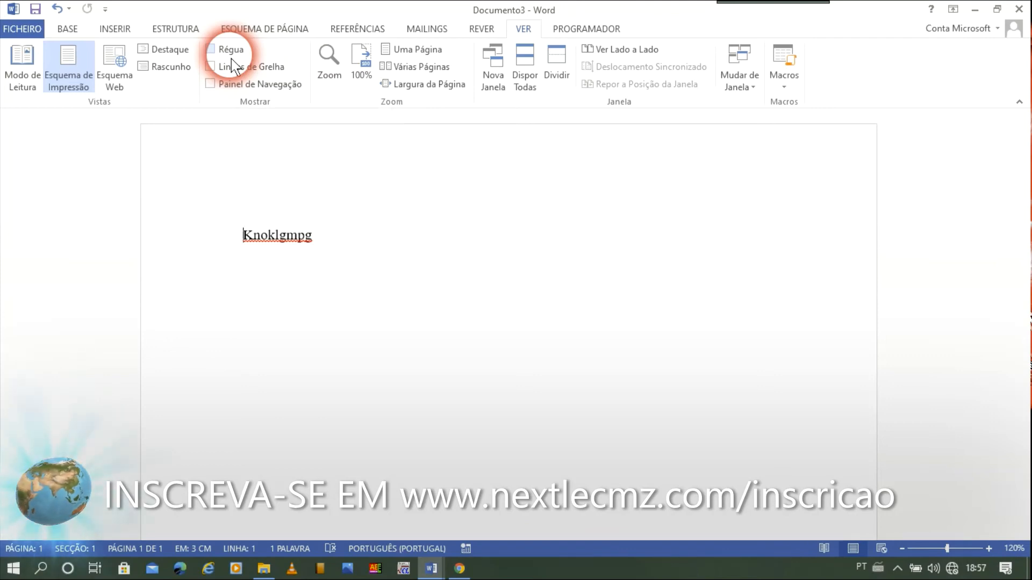
click(229, 49)
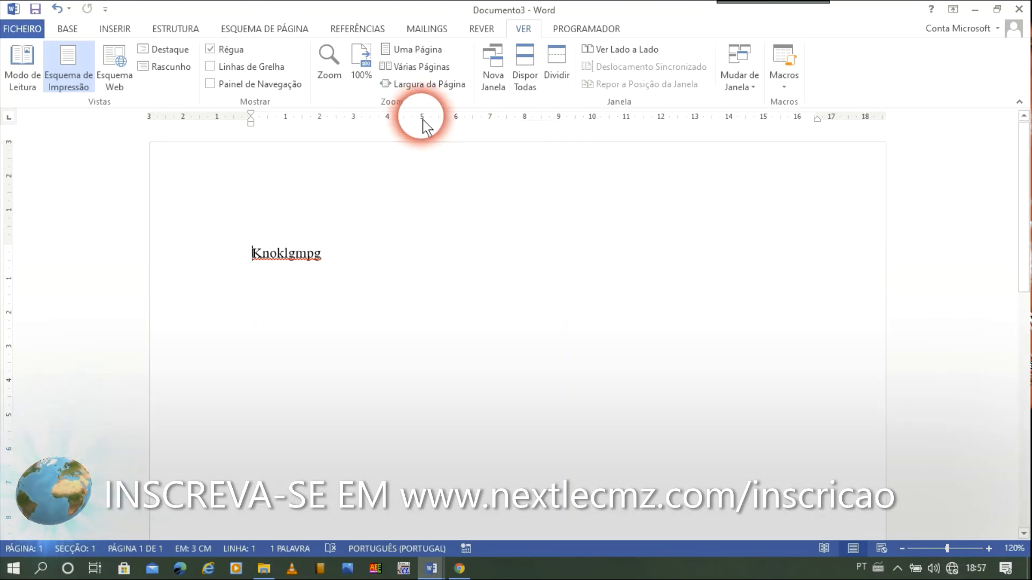
- Show the gridlines, the navigation pane and a split window one after another, turning each off again
click(263, 69)
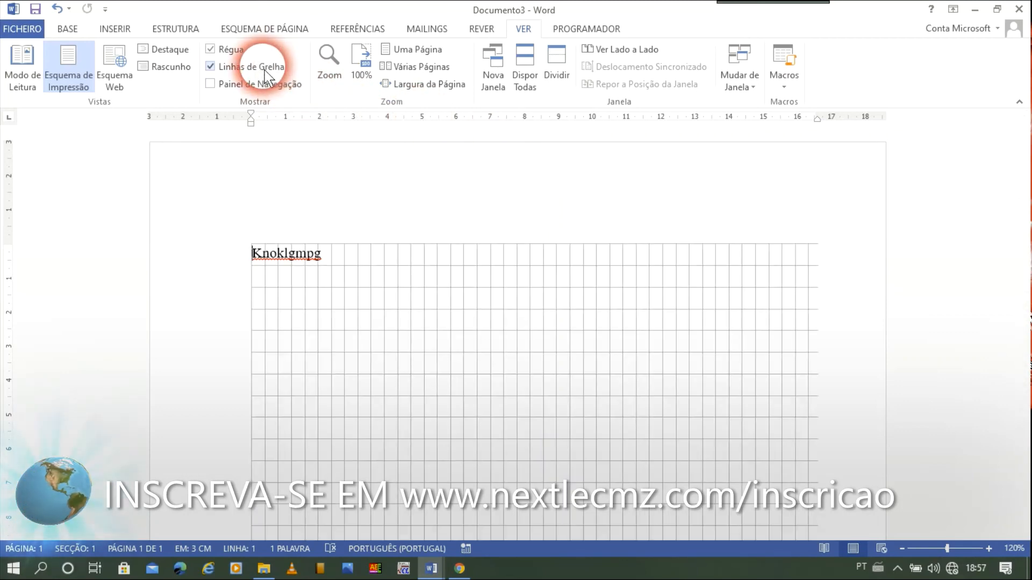
click(265, 69)
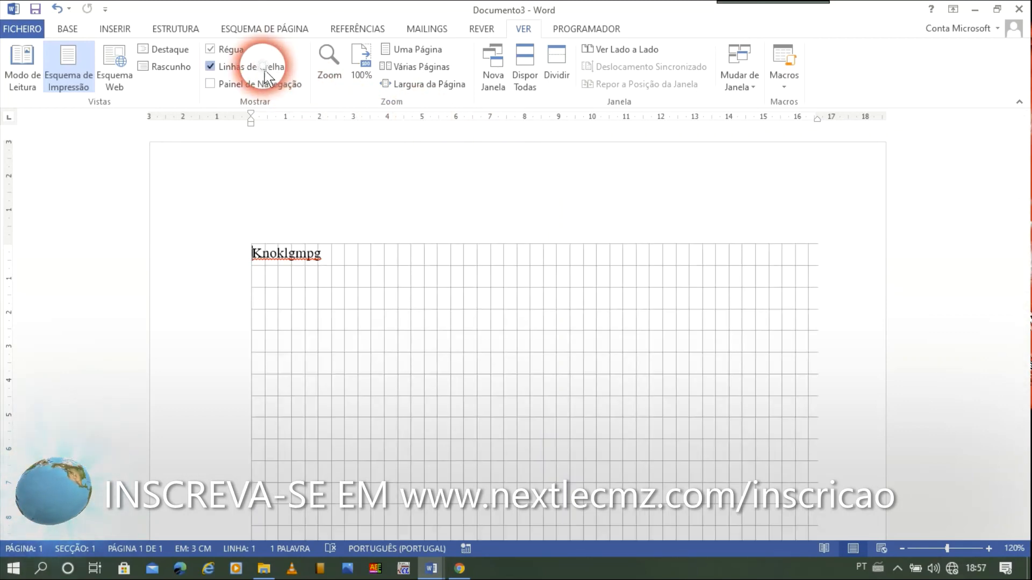
click(241, 91)
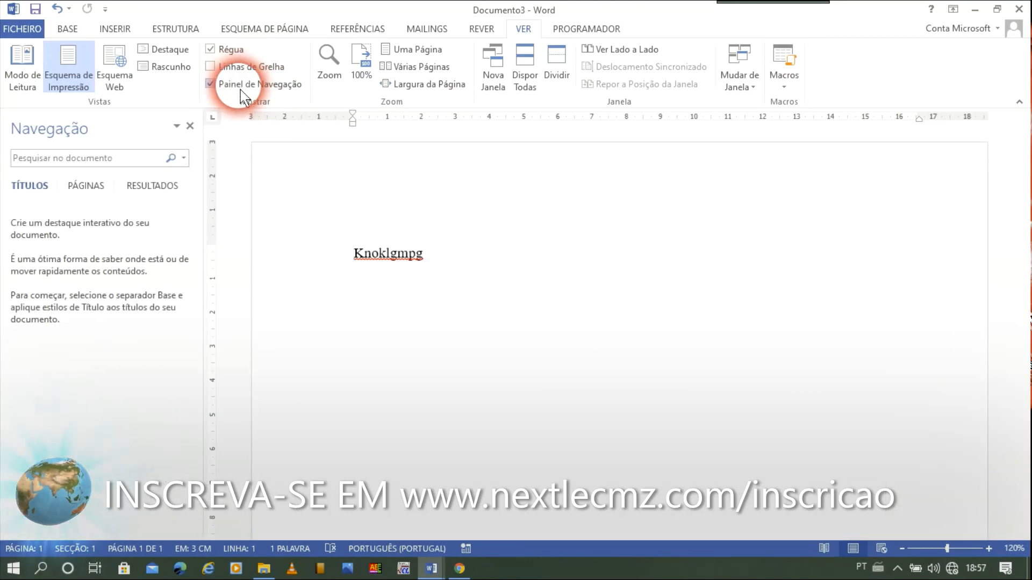
click(242, 91)
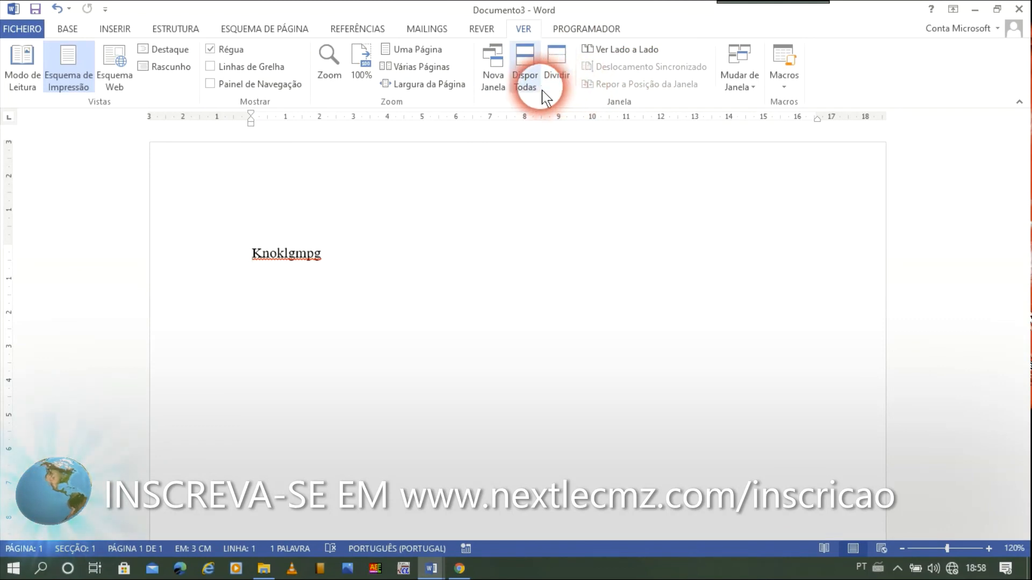
click(559, 76)
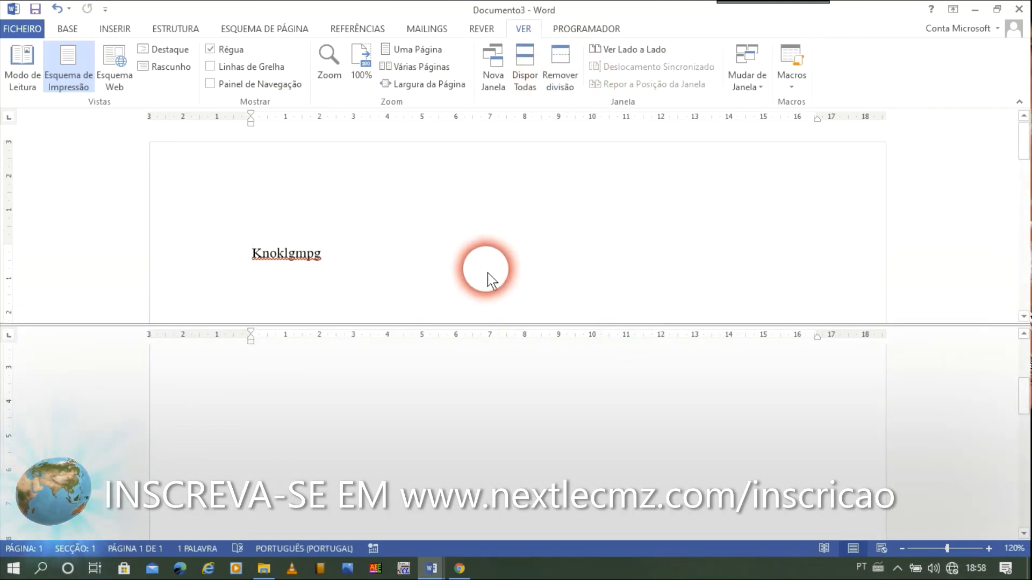
click(568, 78)
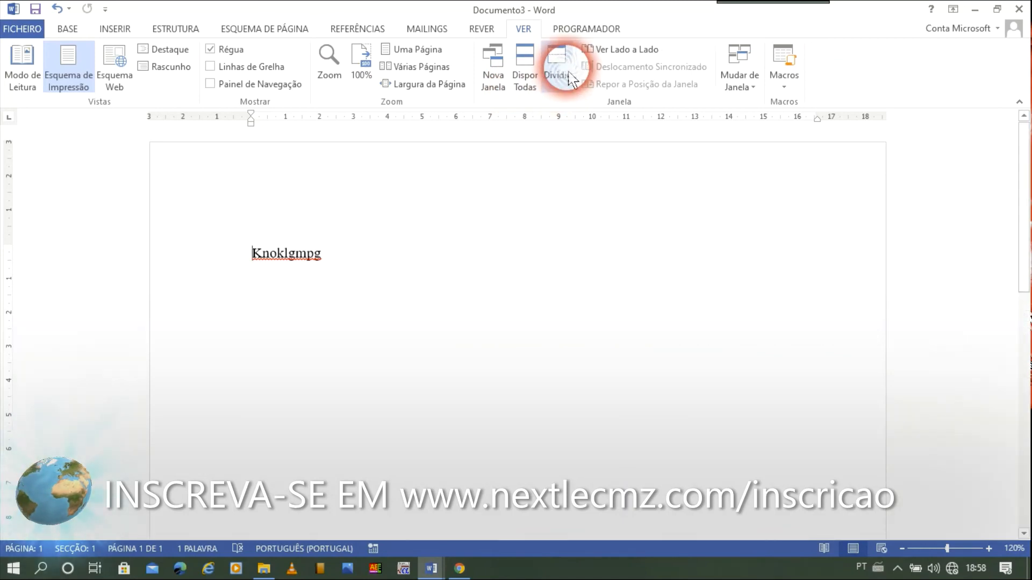
- Arrange all open Word document windows on the screen
click(524, 73)
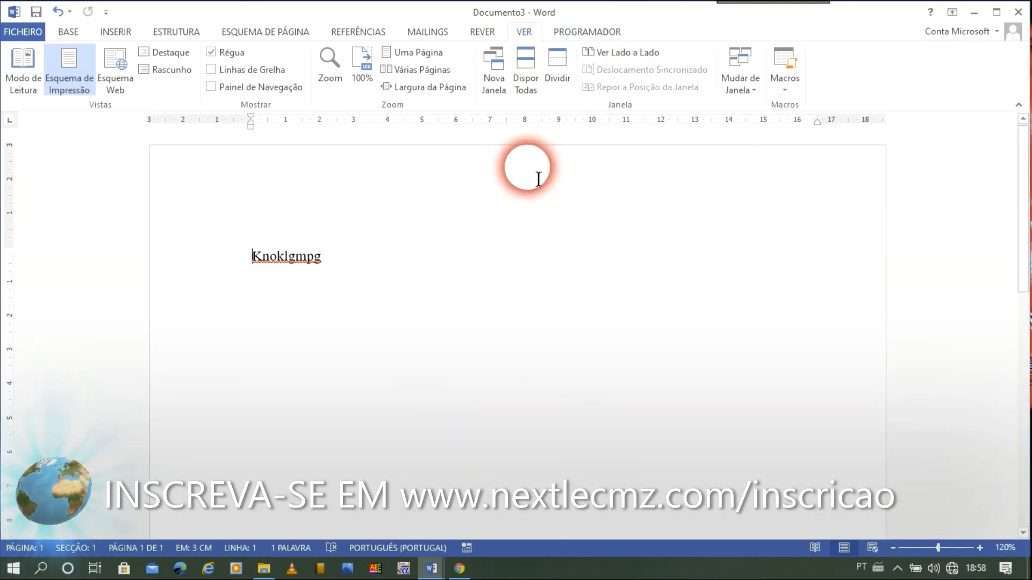
click(565, 75)
click(578, 180)
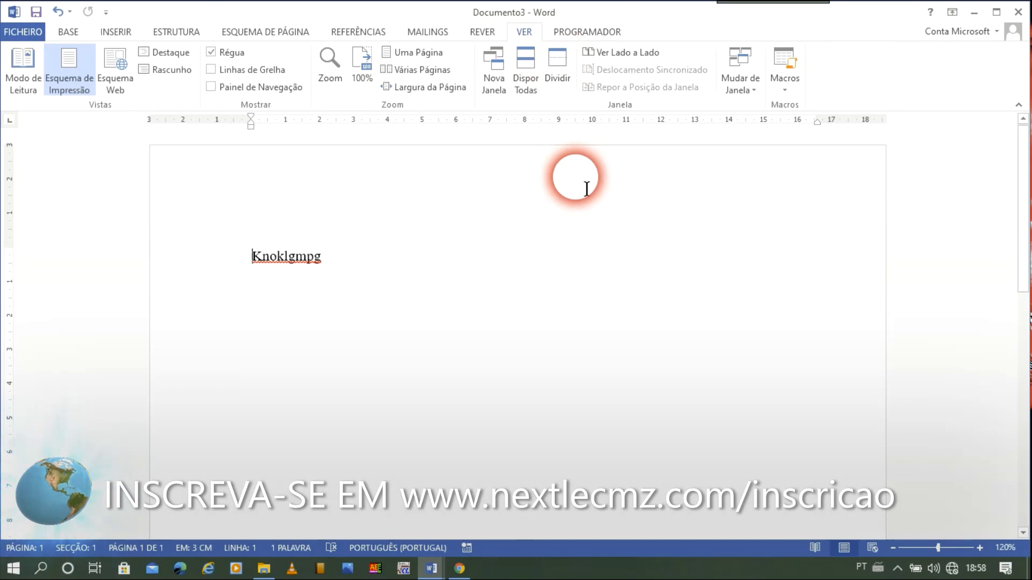
click(530, 129)
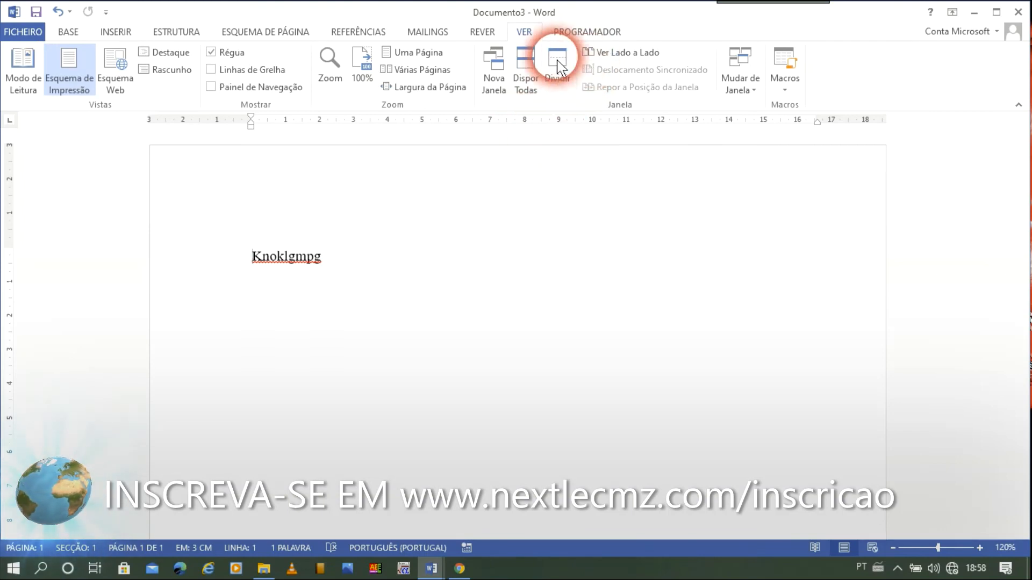
- Review the available developer, mailings, references, page layout, design and insert commands without applying any
click(587, 33)
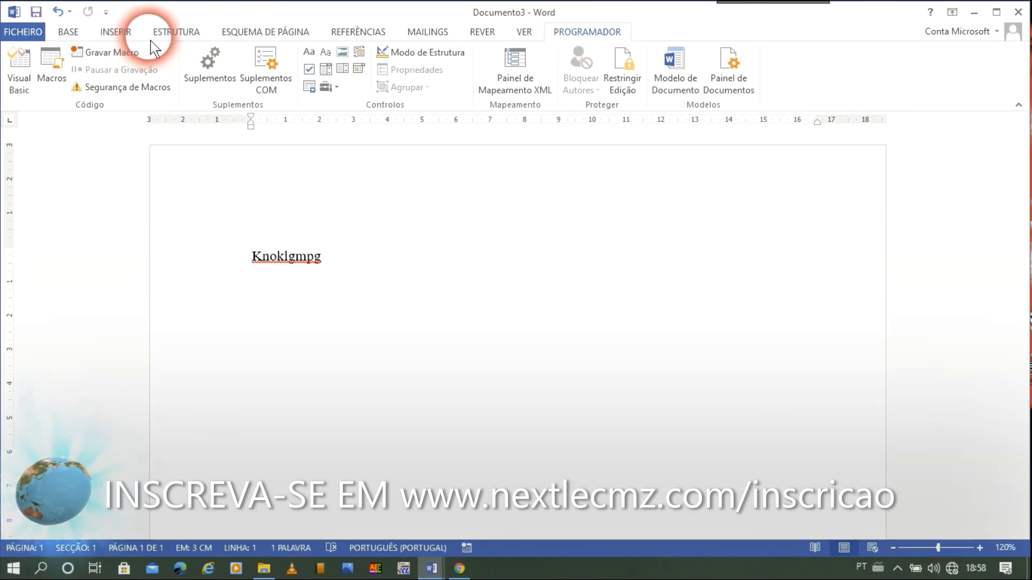
click(440, 33)
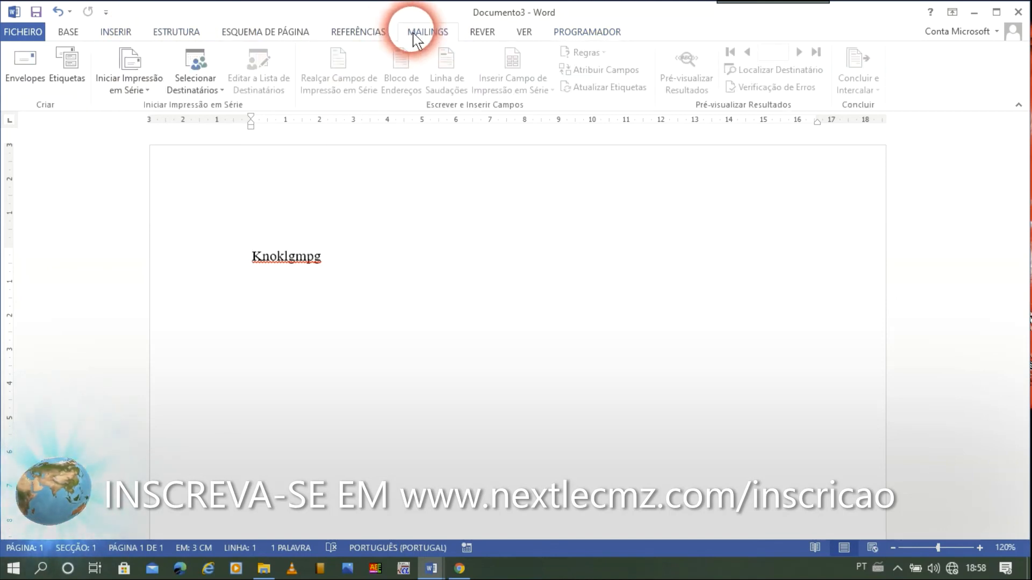
click(363, 30)
click(294, 34)
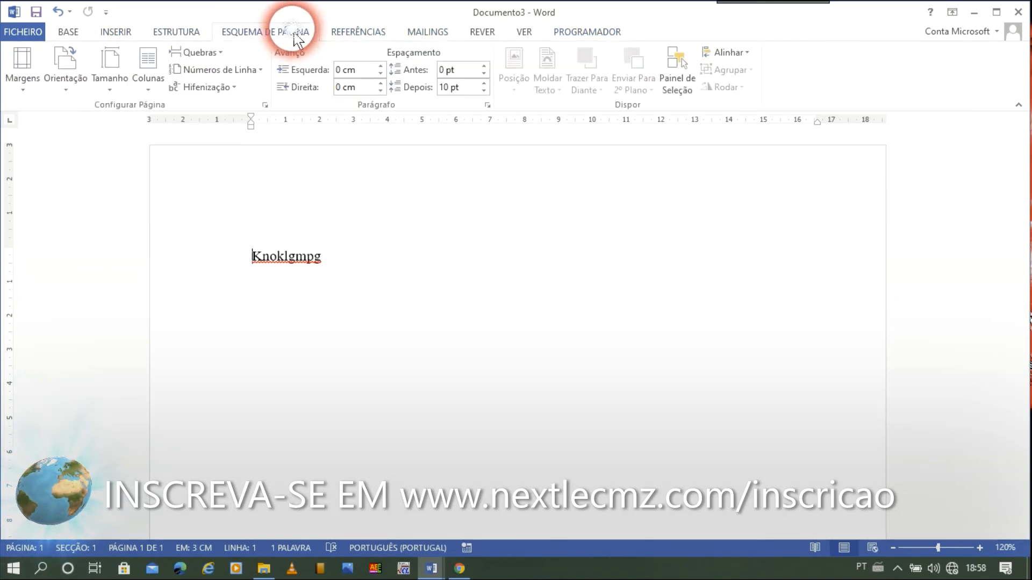
click(200, 33)
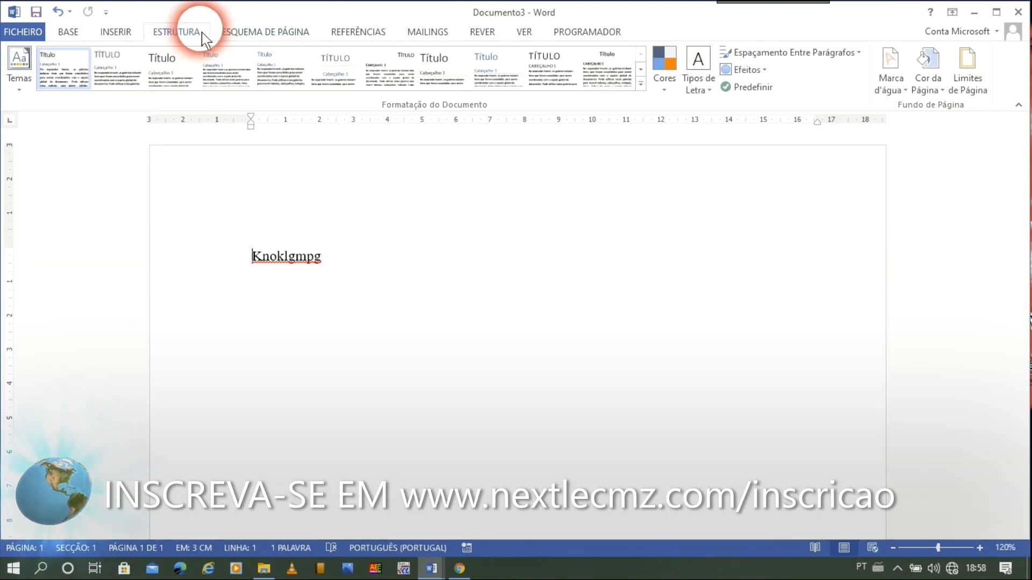
click(119, 33)
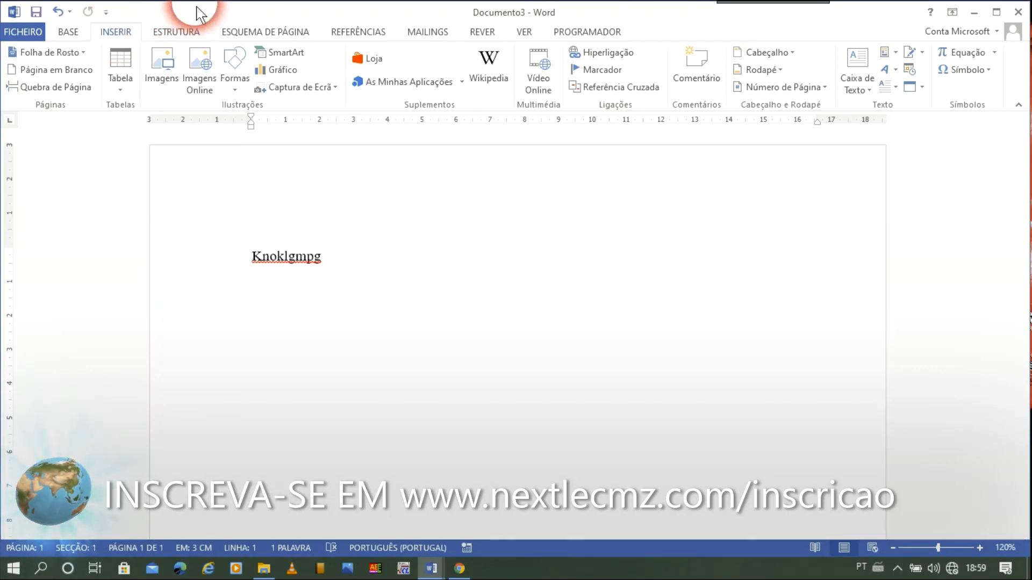
click(186, 37)
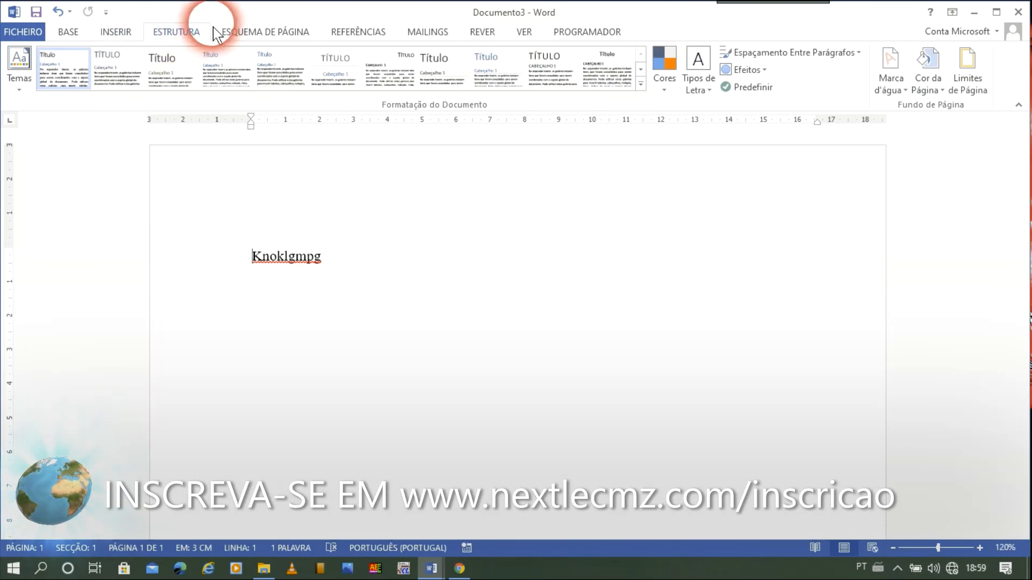
click(269, 32)
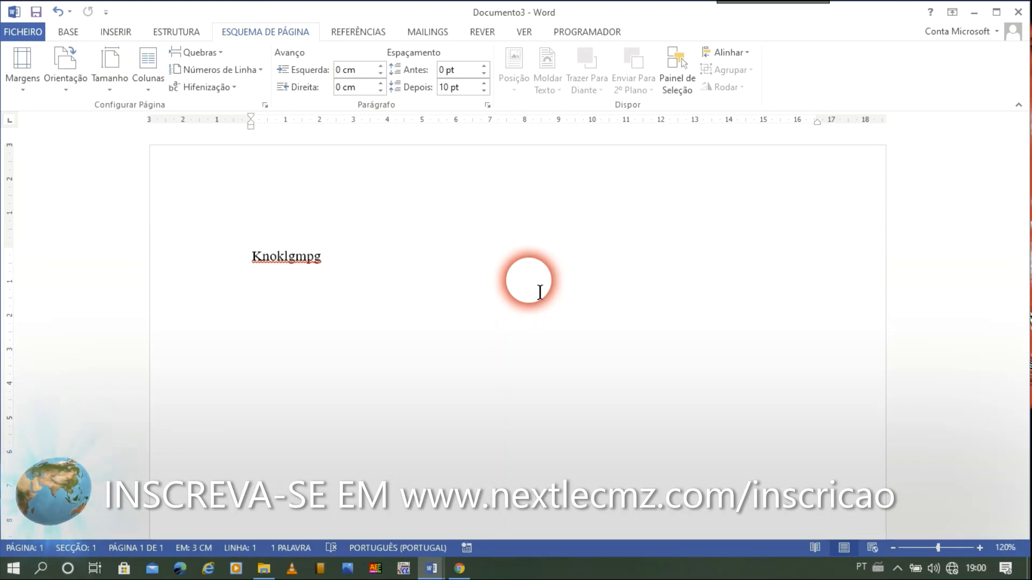
- Search for word on the computer, switch to the newer Word, and create a blank document, dismissing its update notice
click(13, 568)
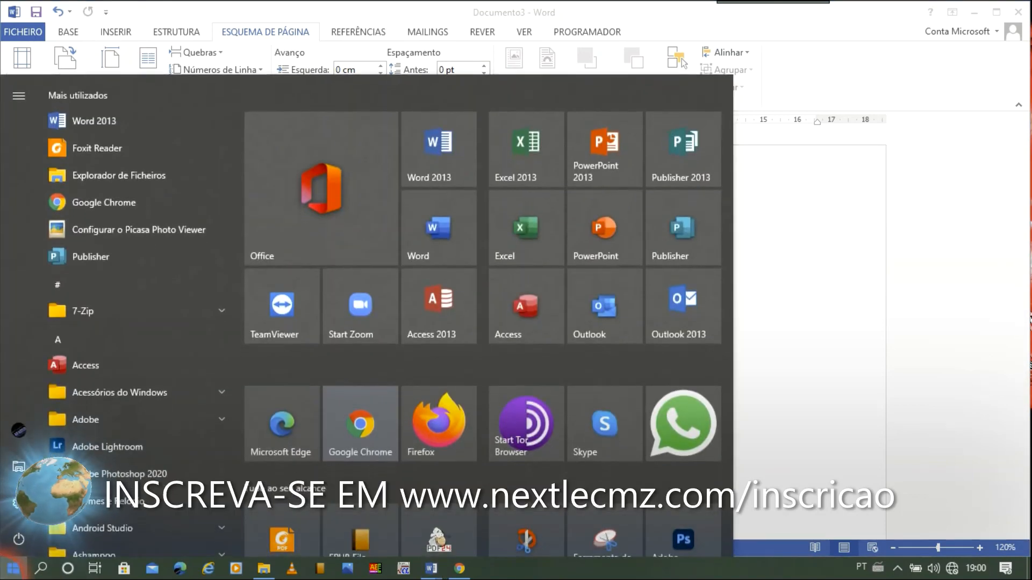
text(word)
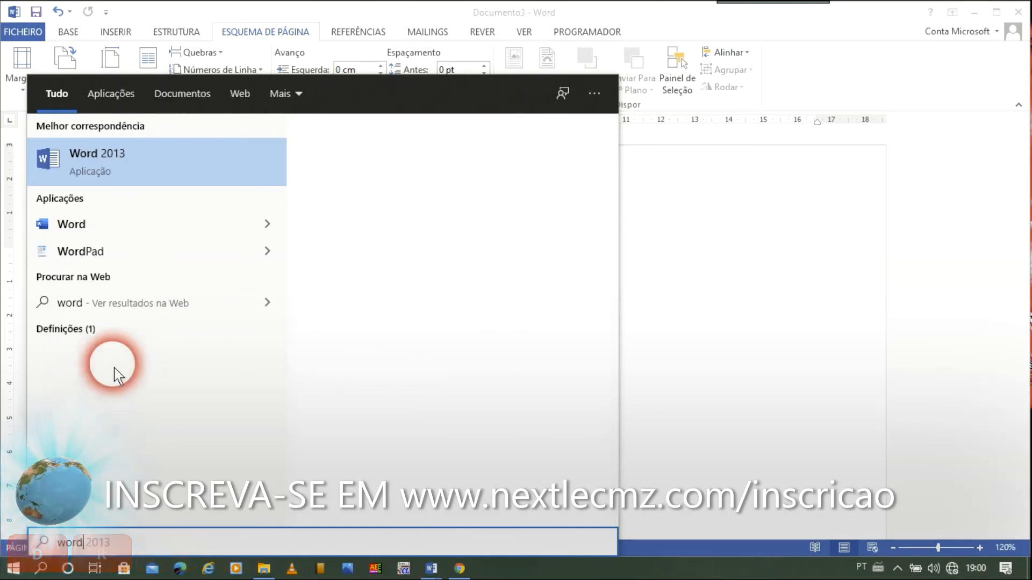
click(106, 231)
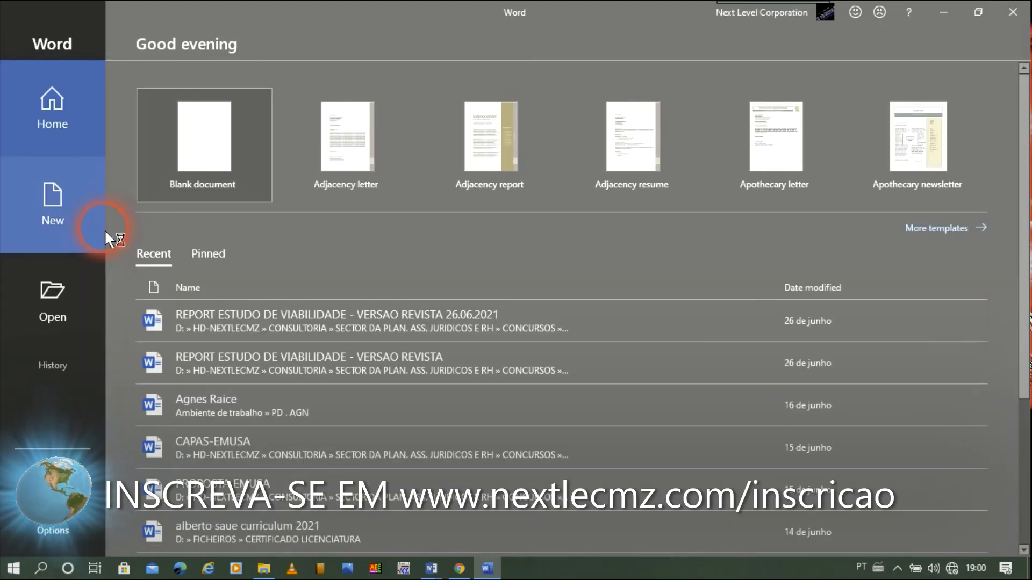
click(173, 169)
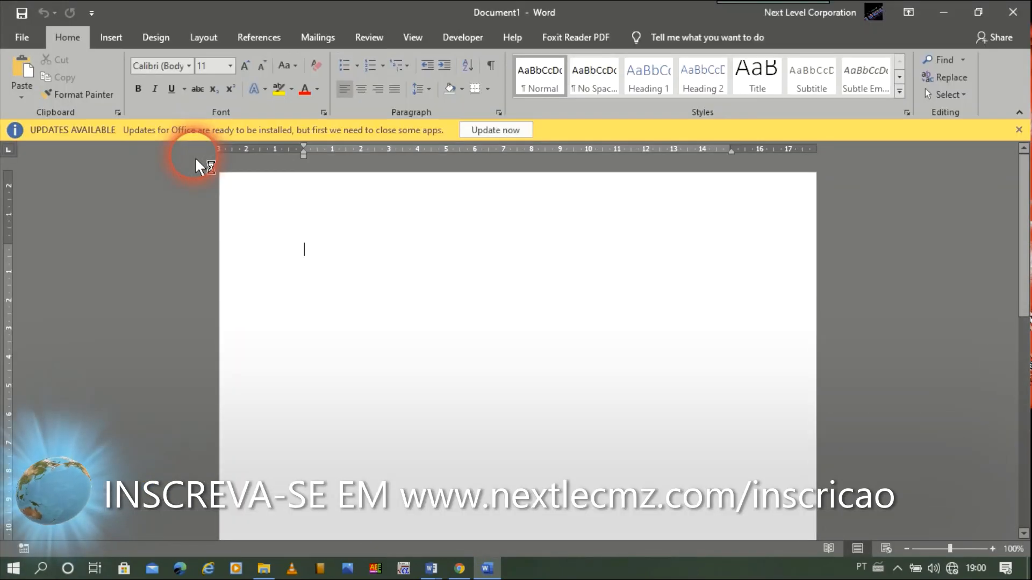
click(1018, 131)
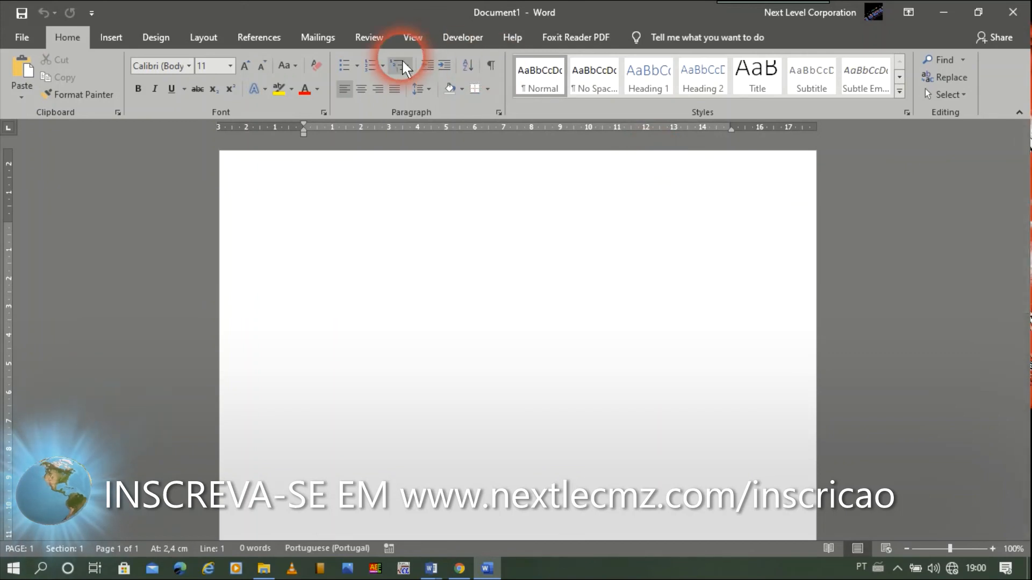
- Examine the newer Word's insert commands and return to the Word 2013 document's basic formatting commands
click(123, 46)
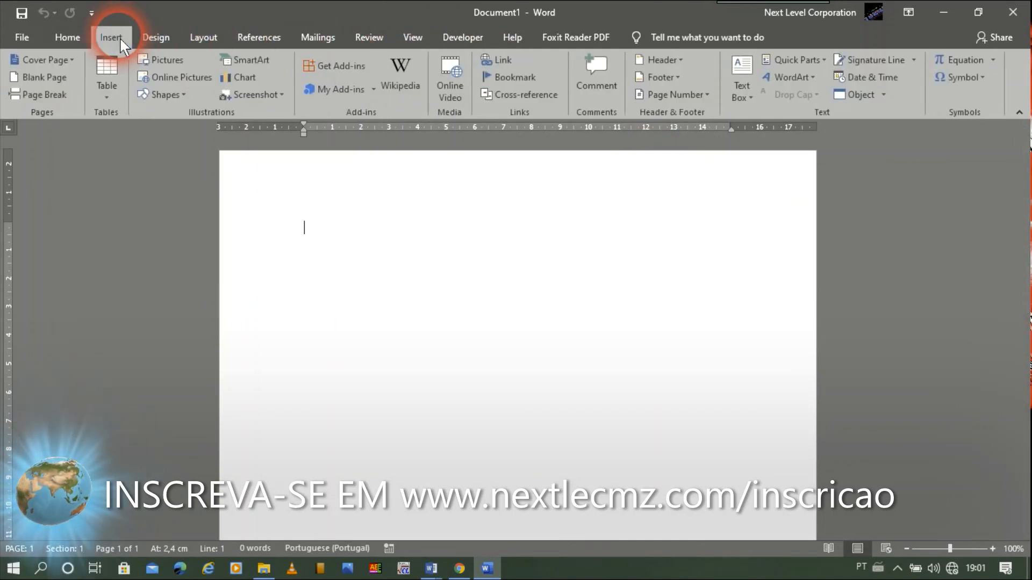
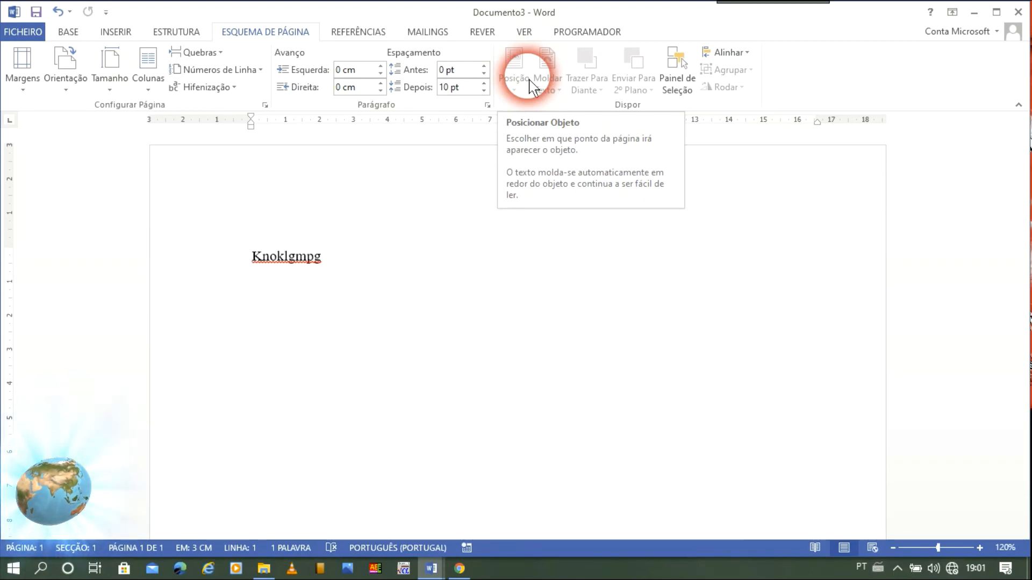
click(67, 33)
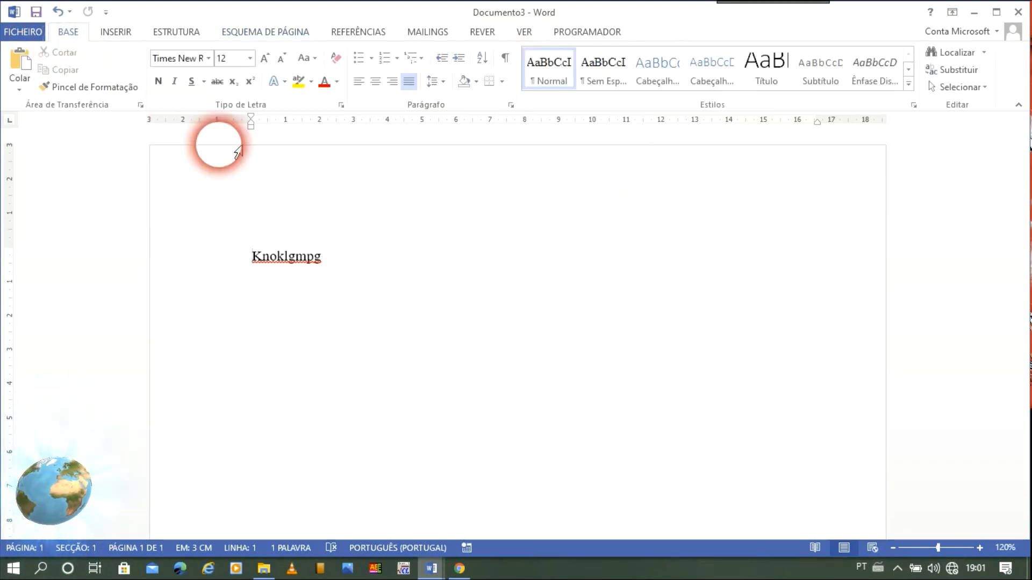